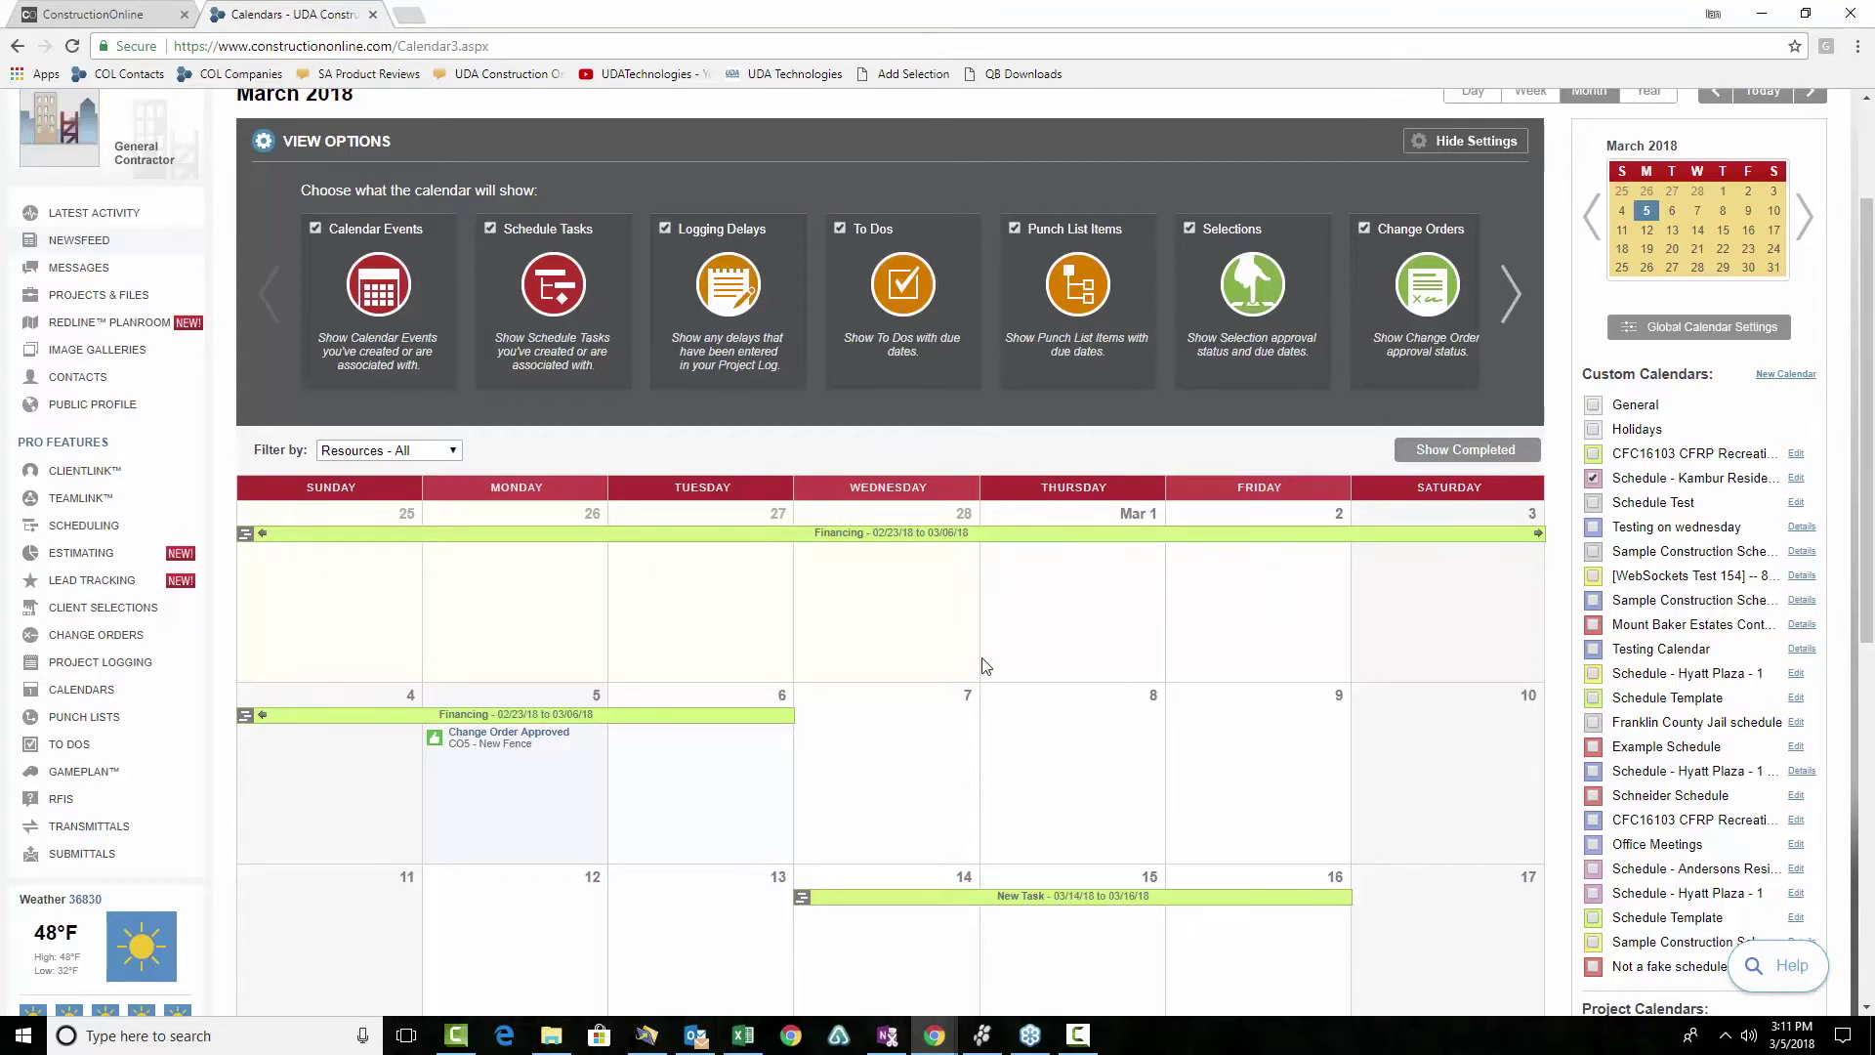
Review the classic March 2018 calendar, its view options, and its custom and project calendar lists
scroll(985, 664, "up", 1)
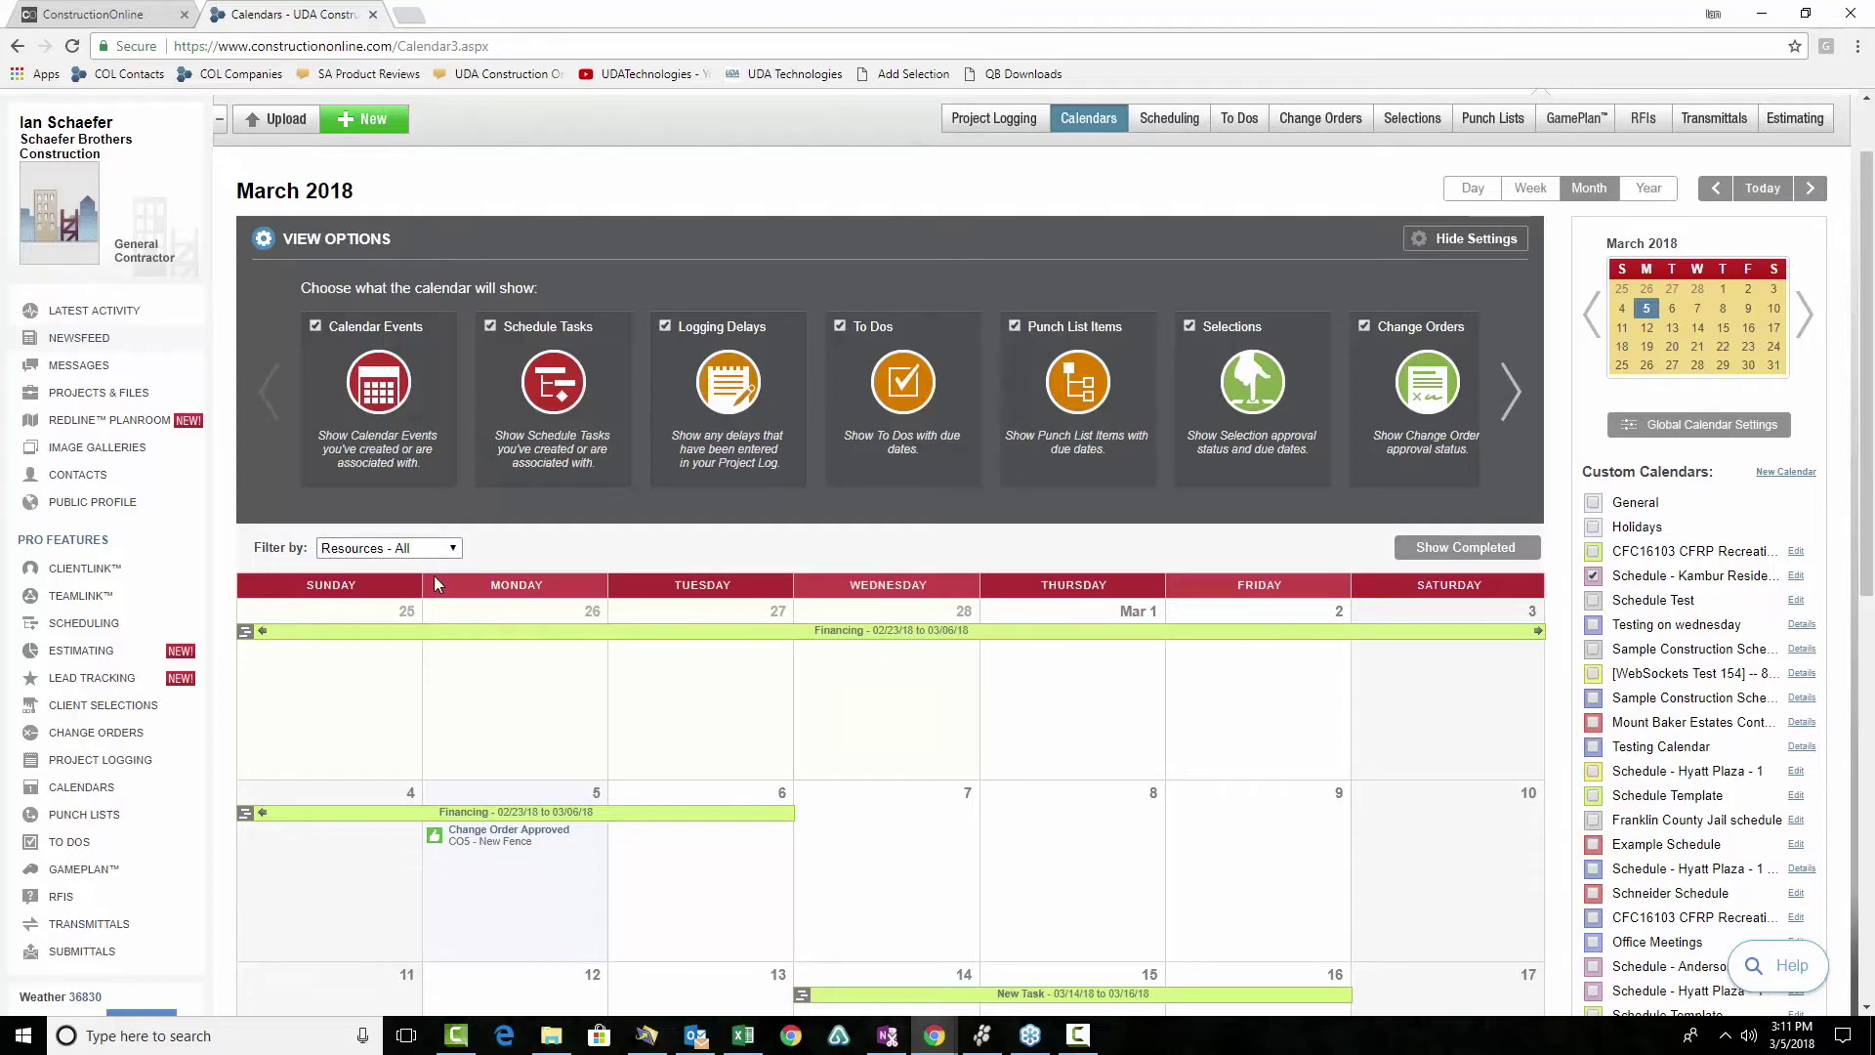
scroll(994, 940, "down", 2)
scroll(994, 940, "down", 1)
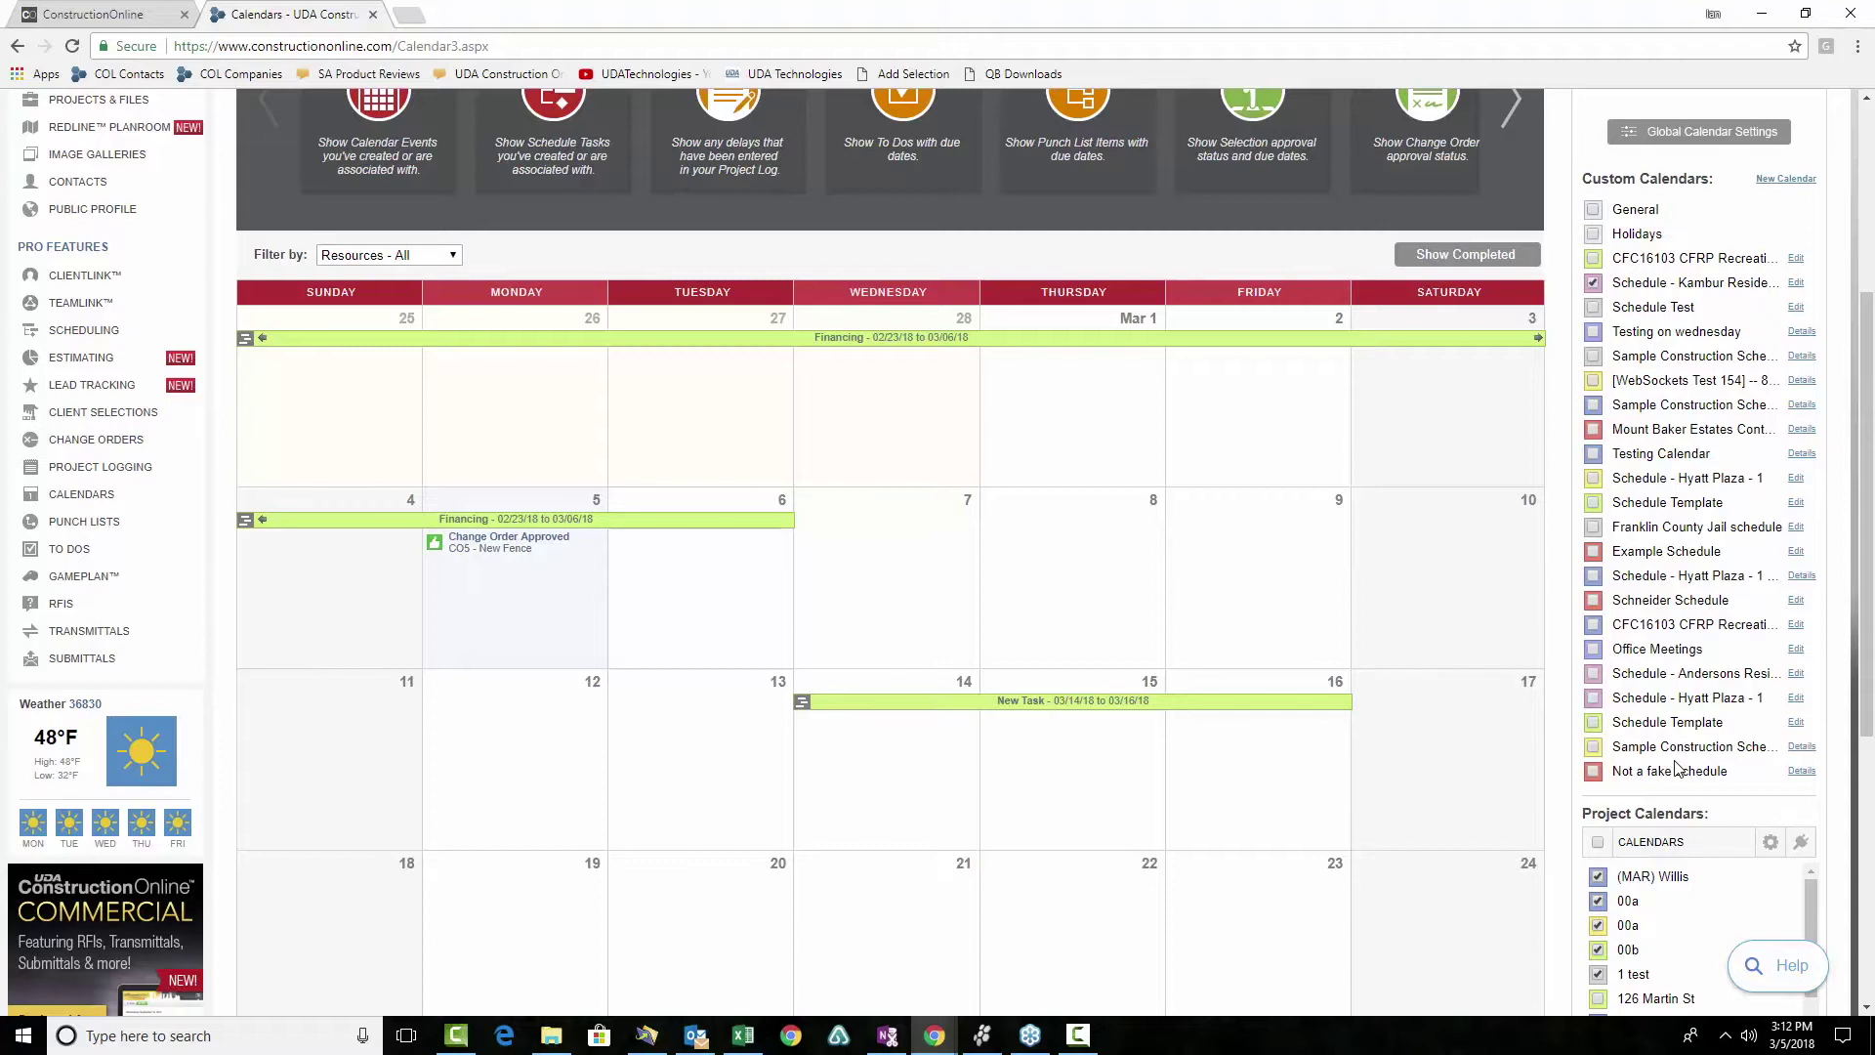
scroll(1678, 767, "down", 3)
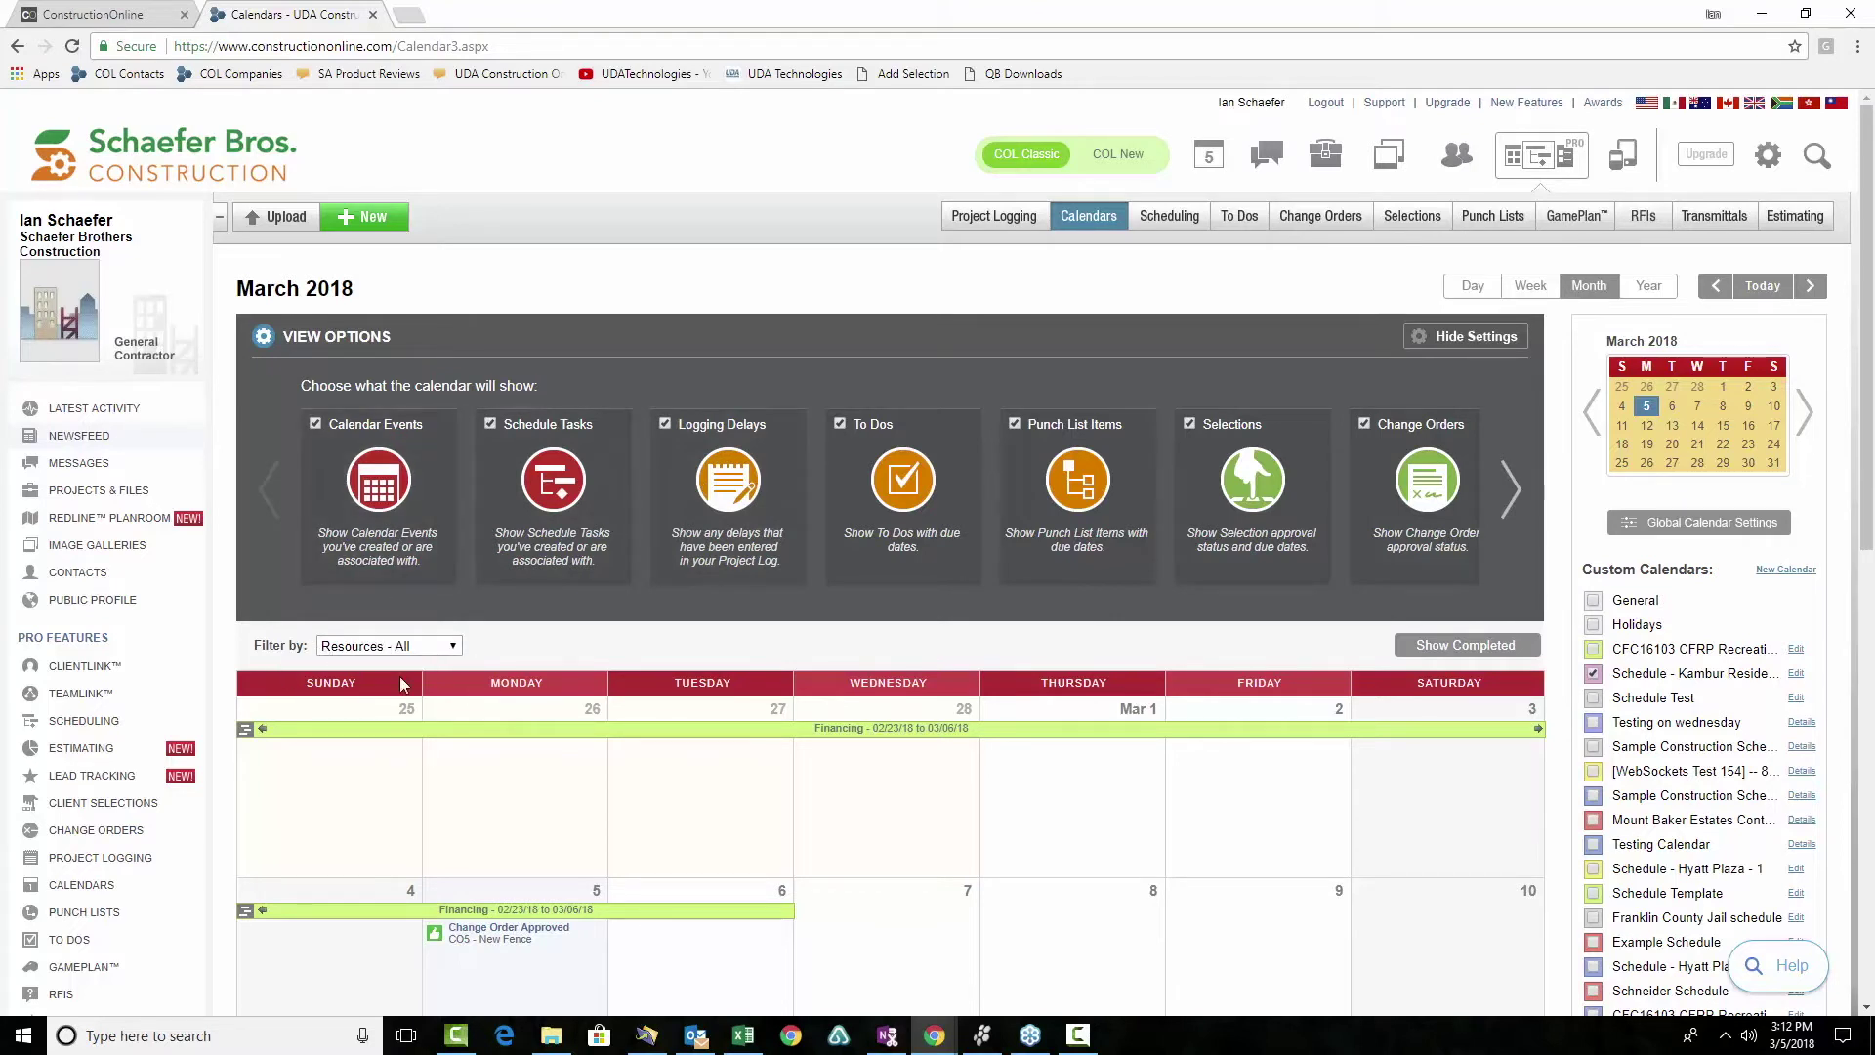
scroll(401, 684, "down", 3)
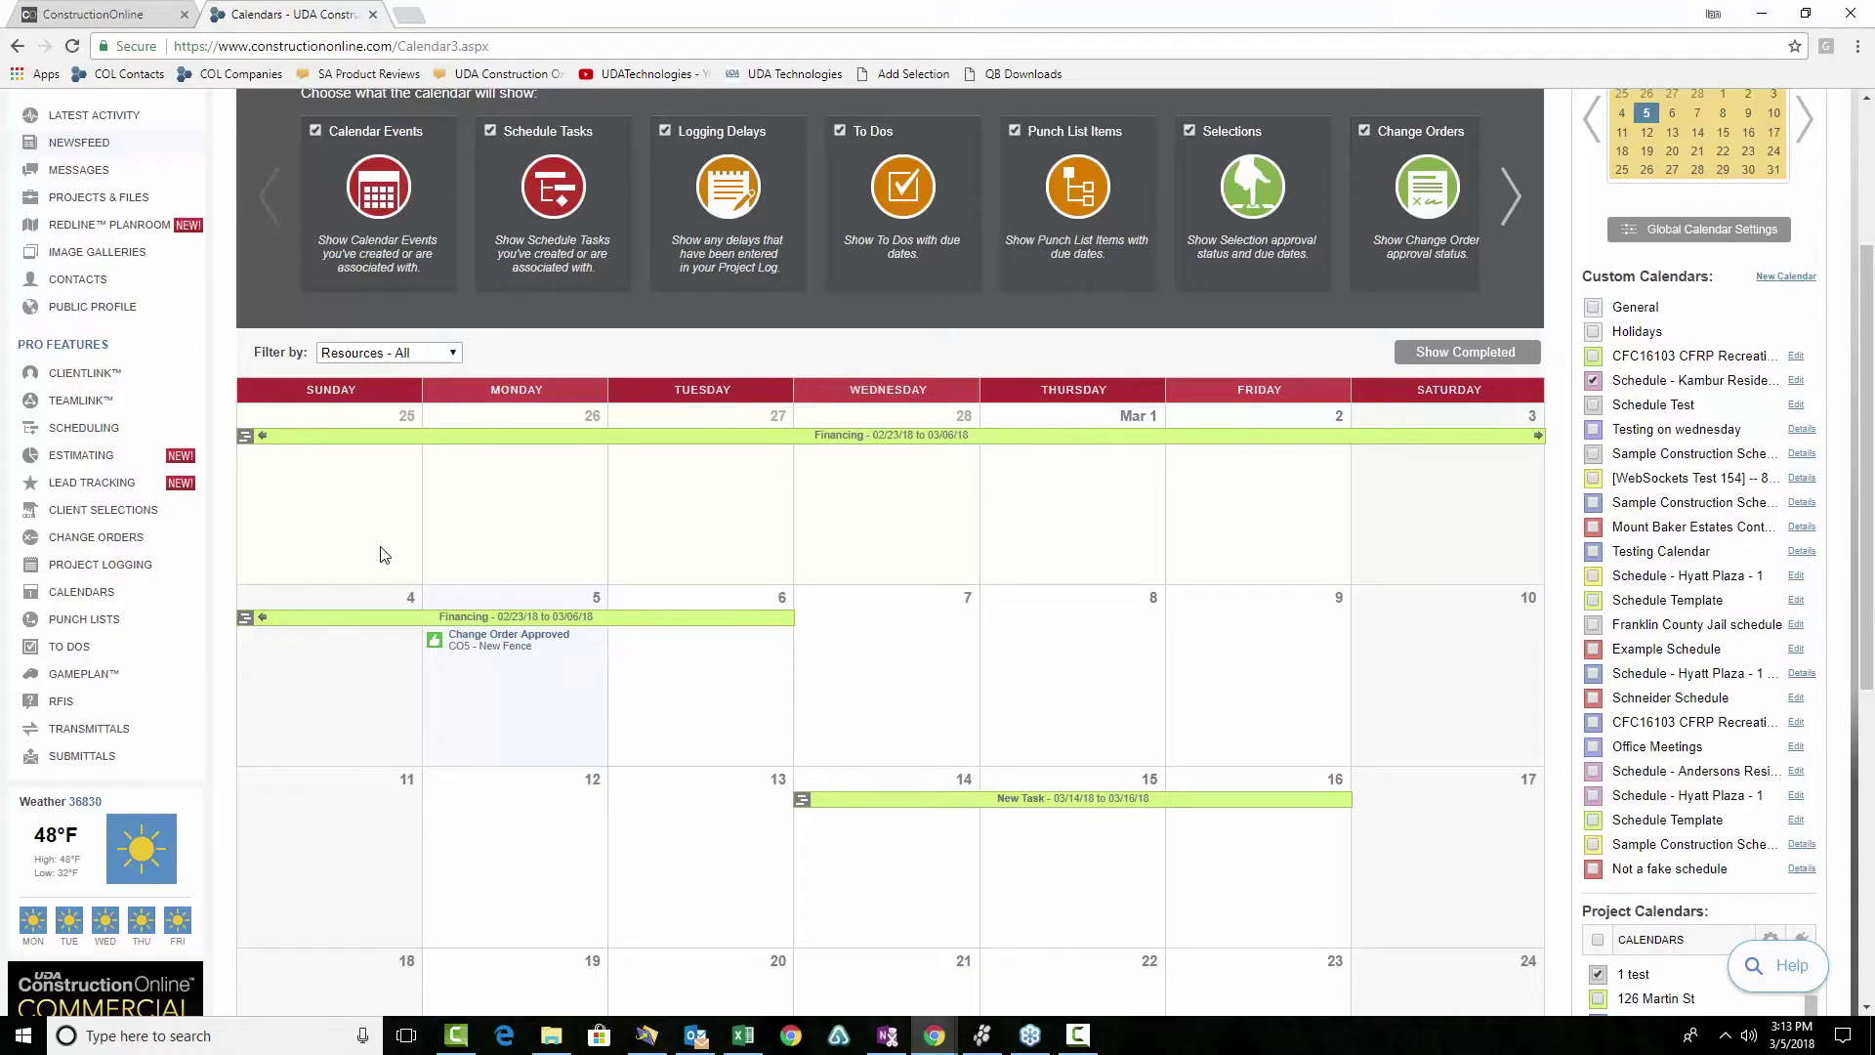
Switch to the new ConstructionOnline company calendar and hide its company calendar features
left_click(83, 14)
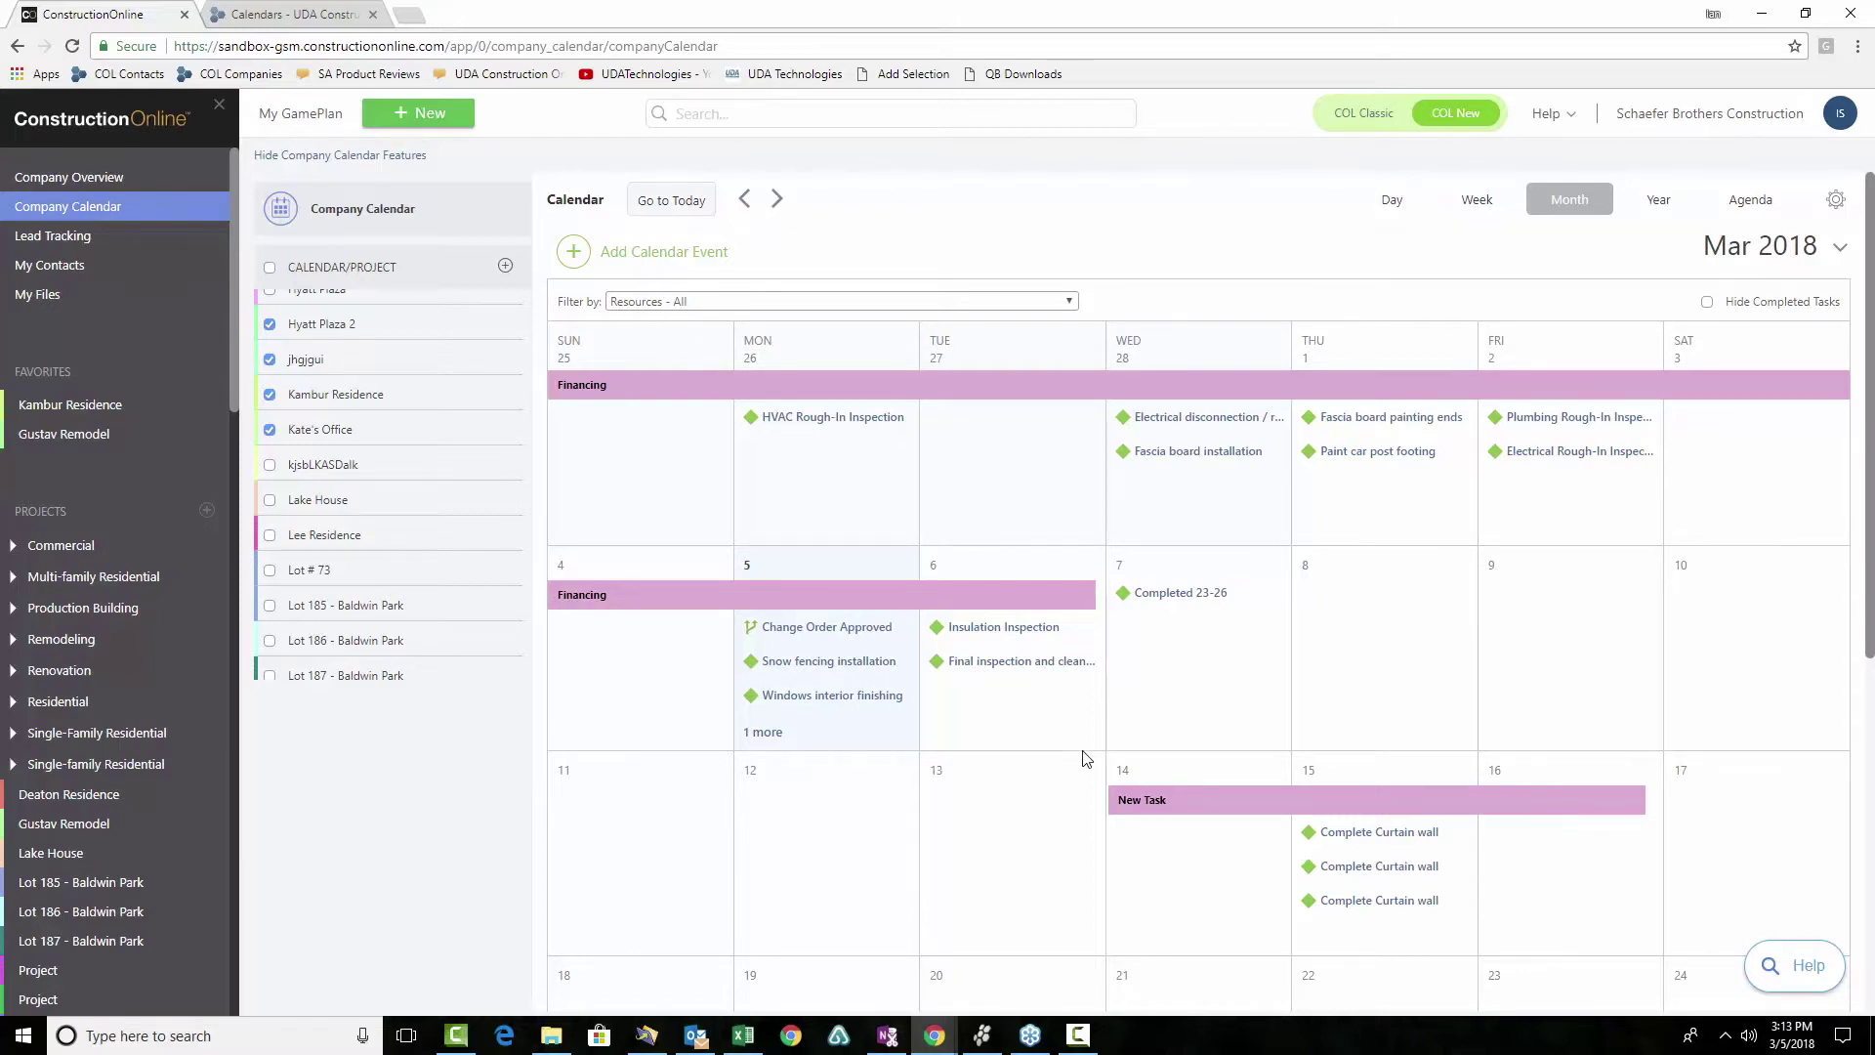
left_click(365, 161)
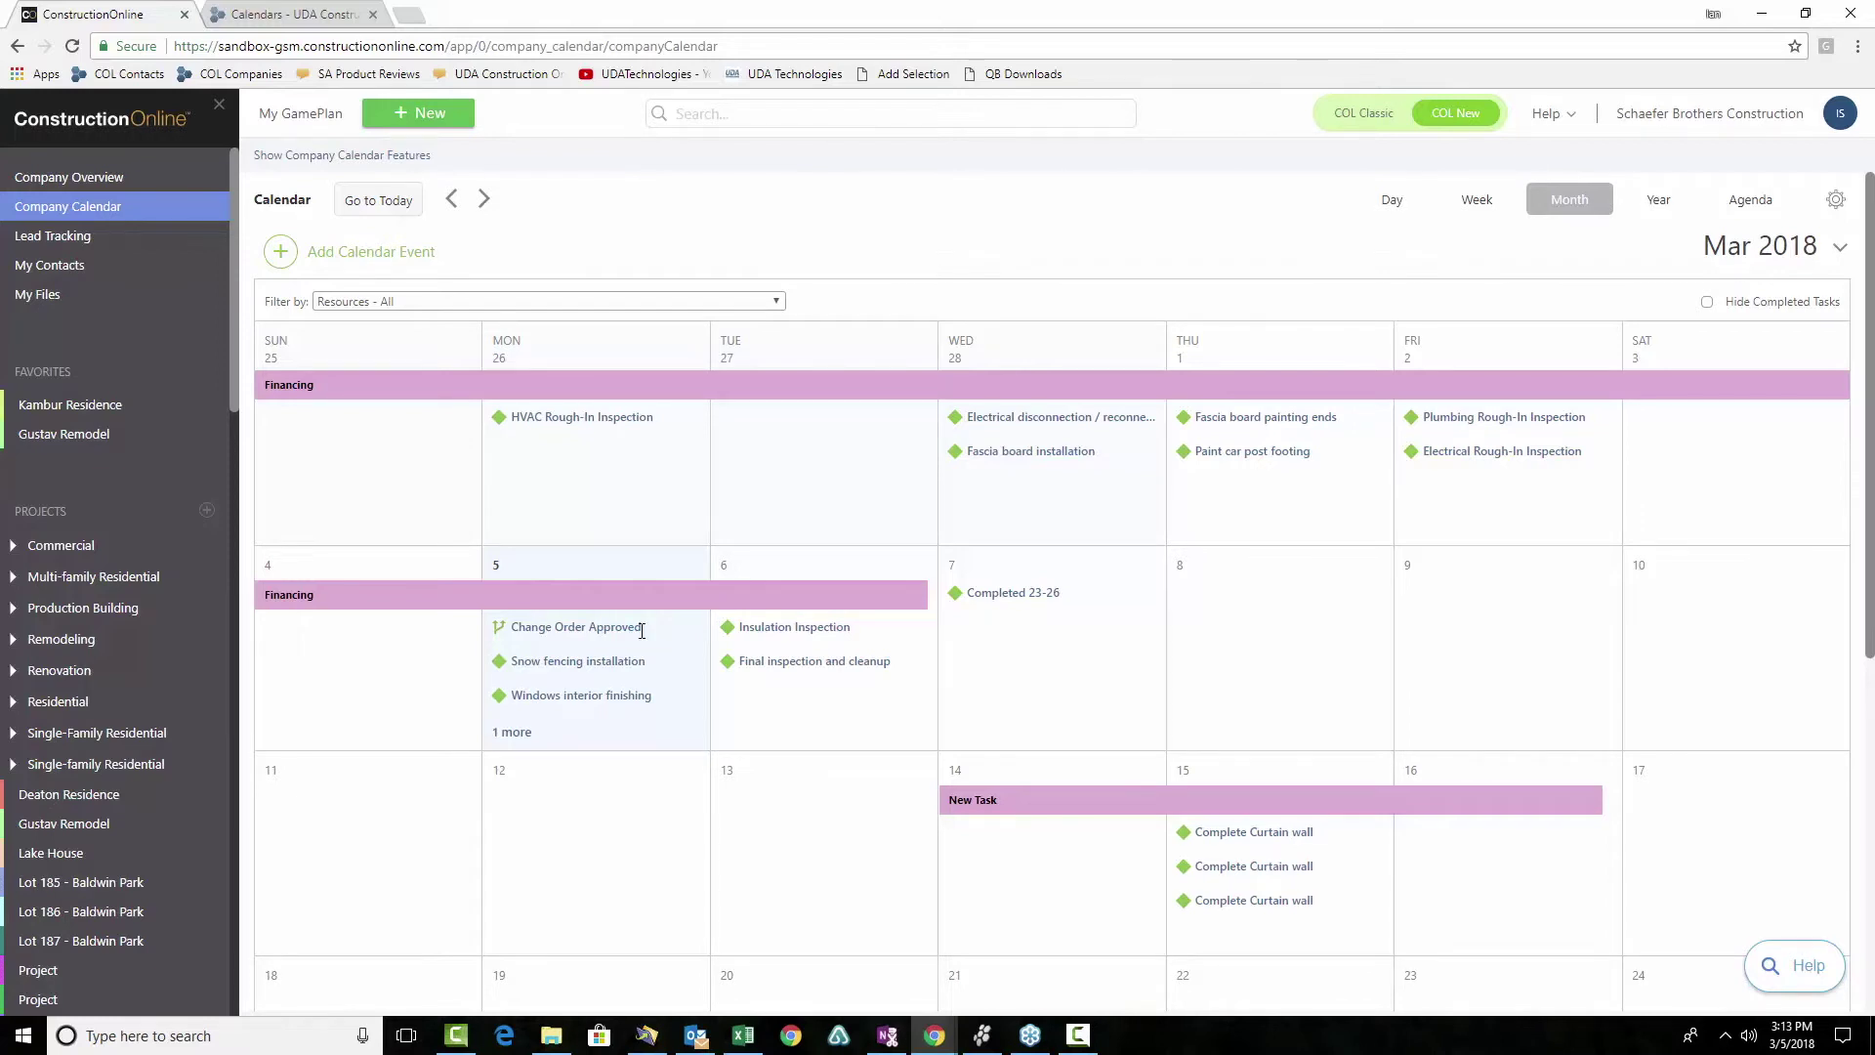
Expand and collapse the full list of March 5 events, and show the company calendar's settings options
left_click(518, 734)
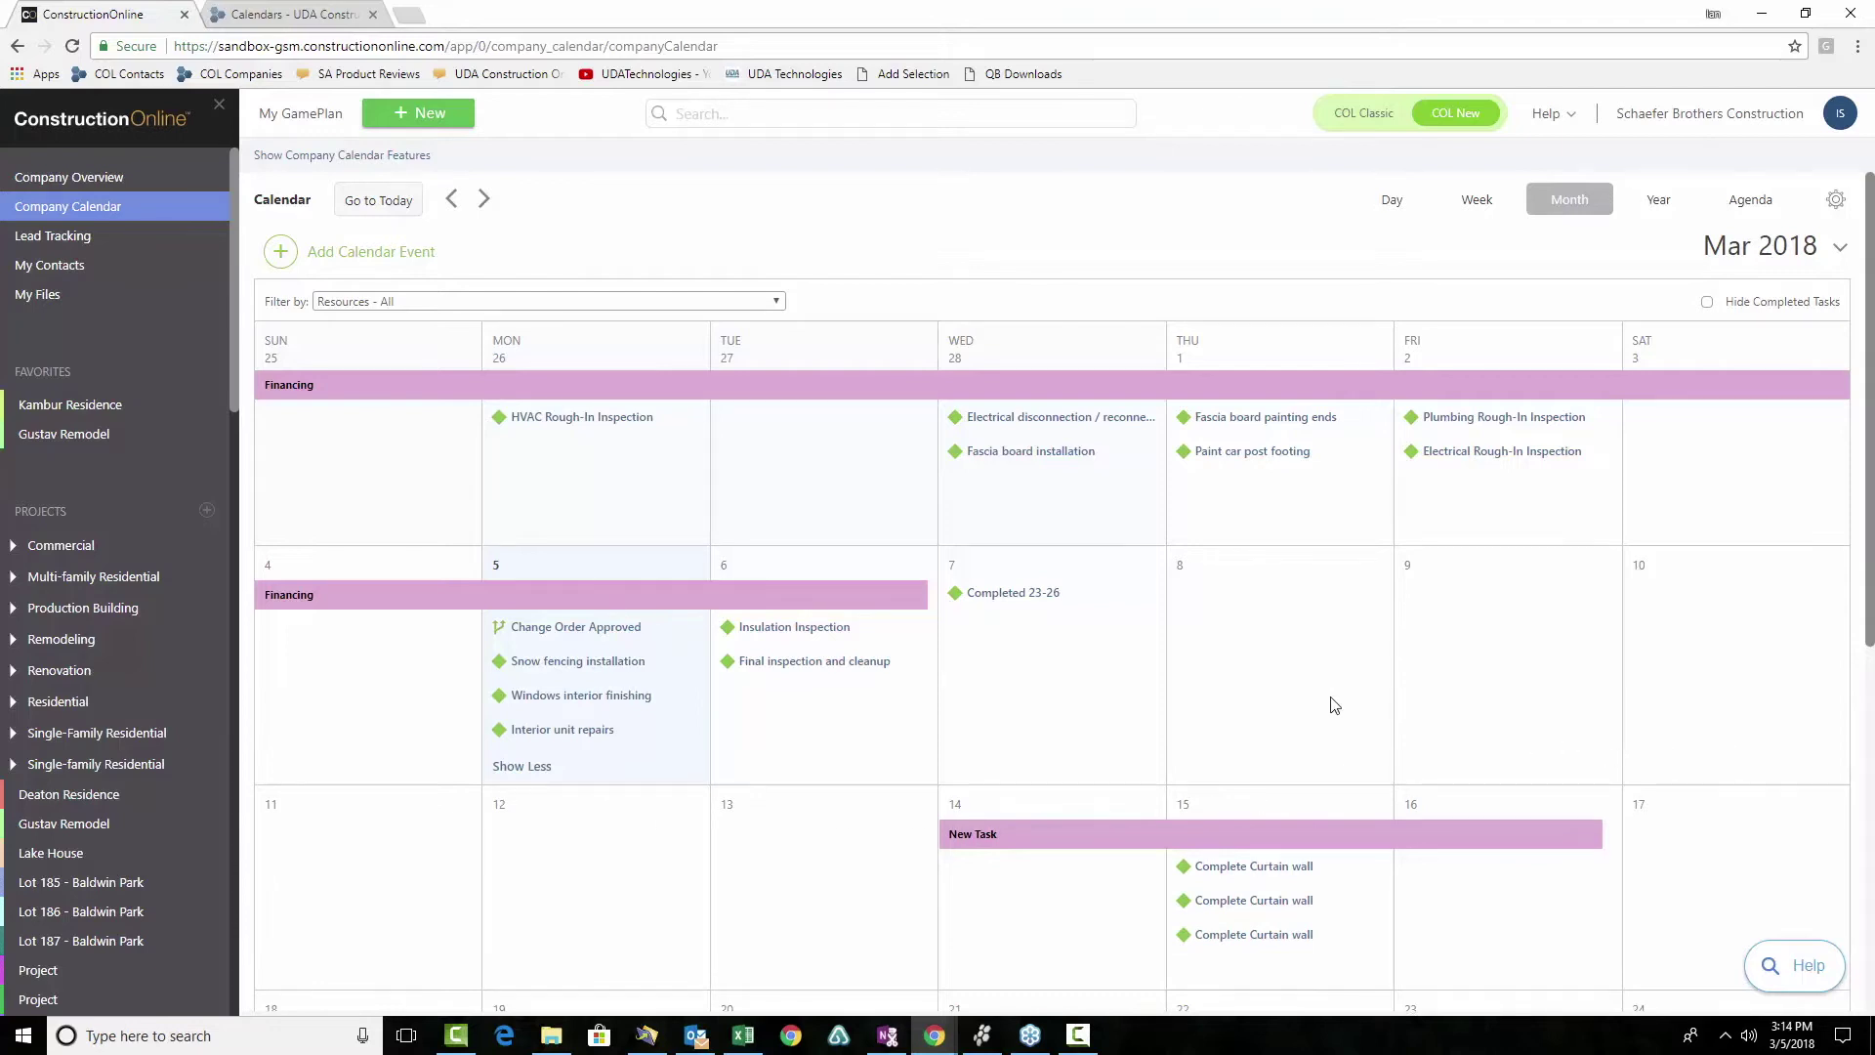
left_click(499, 766)
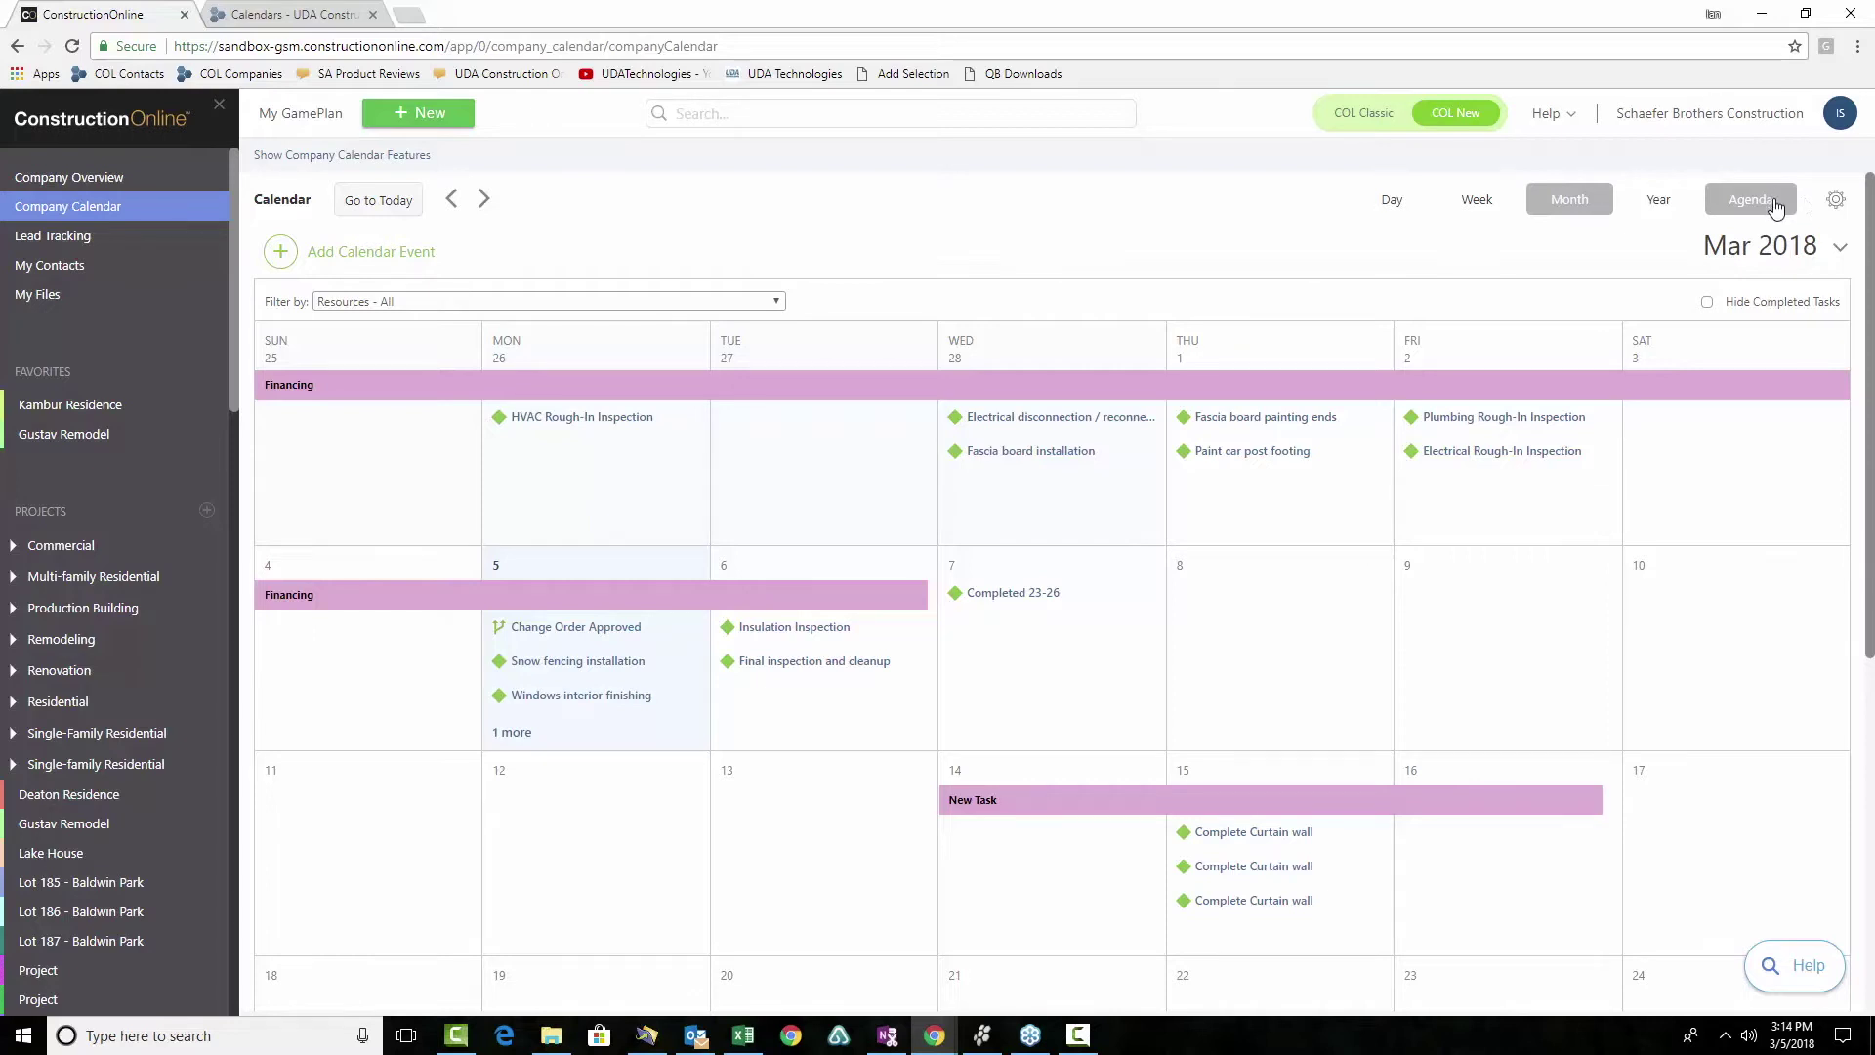
left_click(1835, 207)
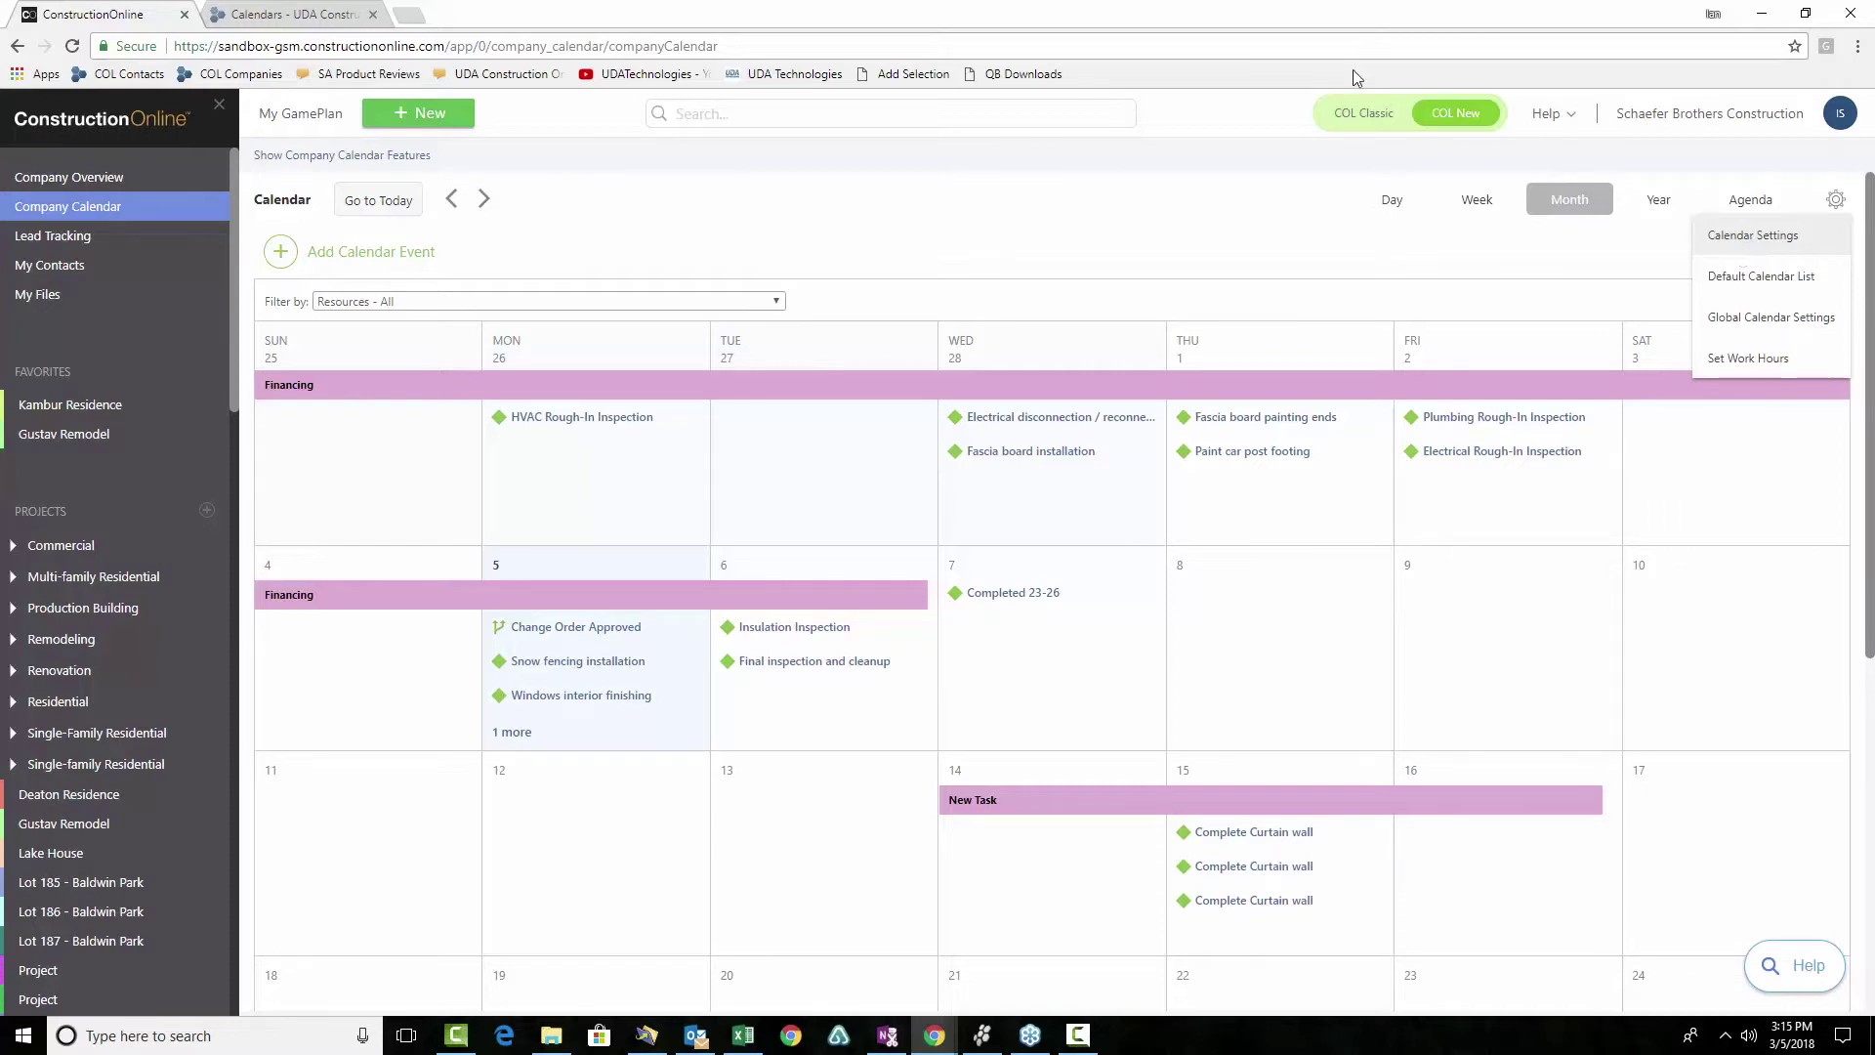
Switch back to the classic ConstructionOnline calendar and review its custom and project calendar lists
left_click(264, 17)
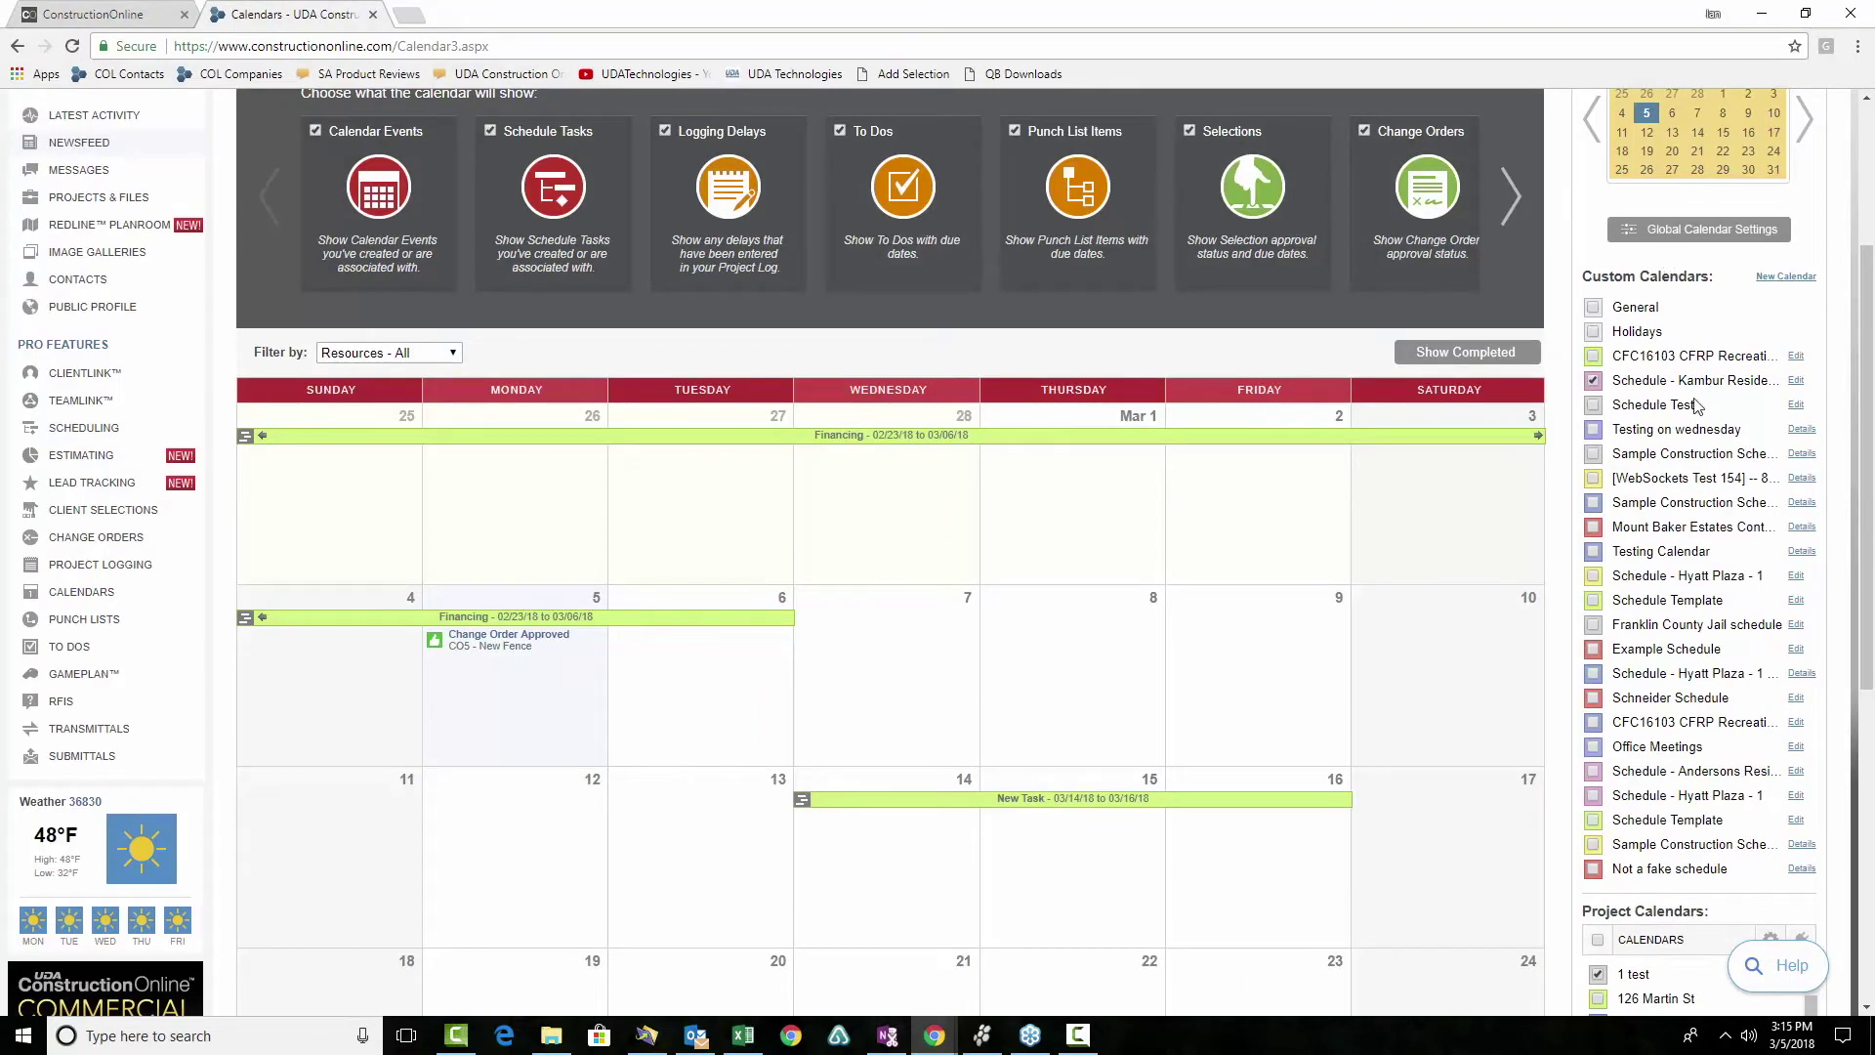
scroll(1724, 493, "down", 2)
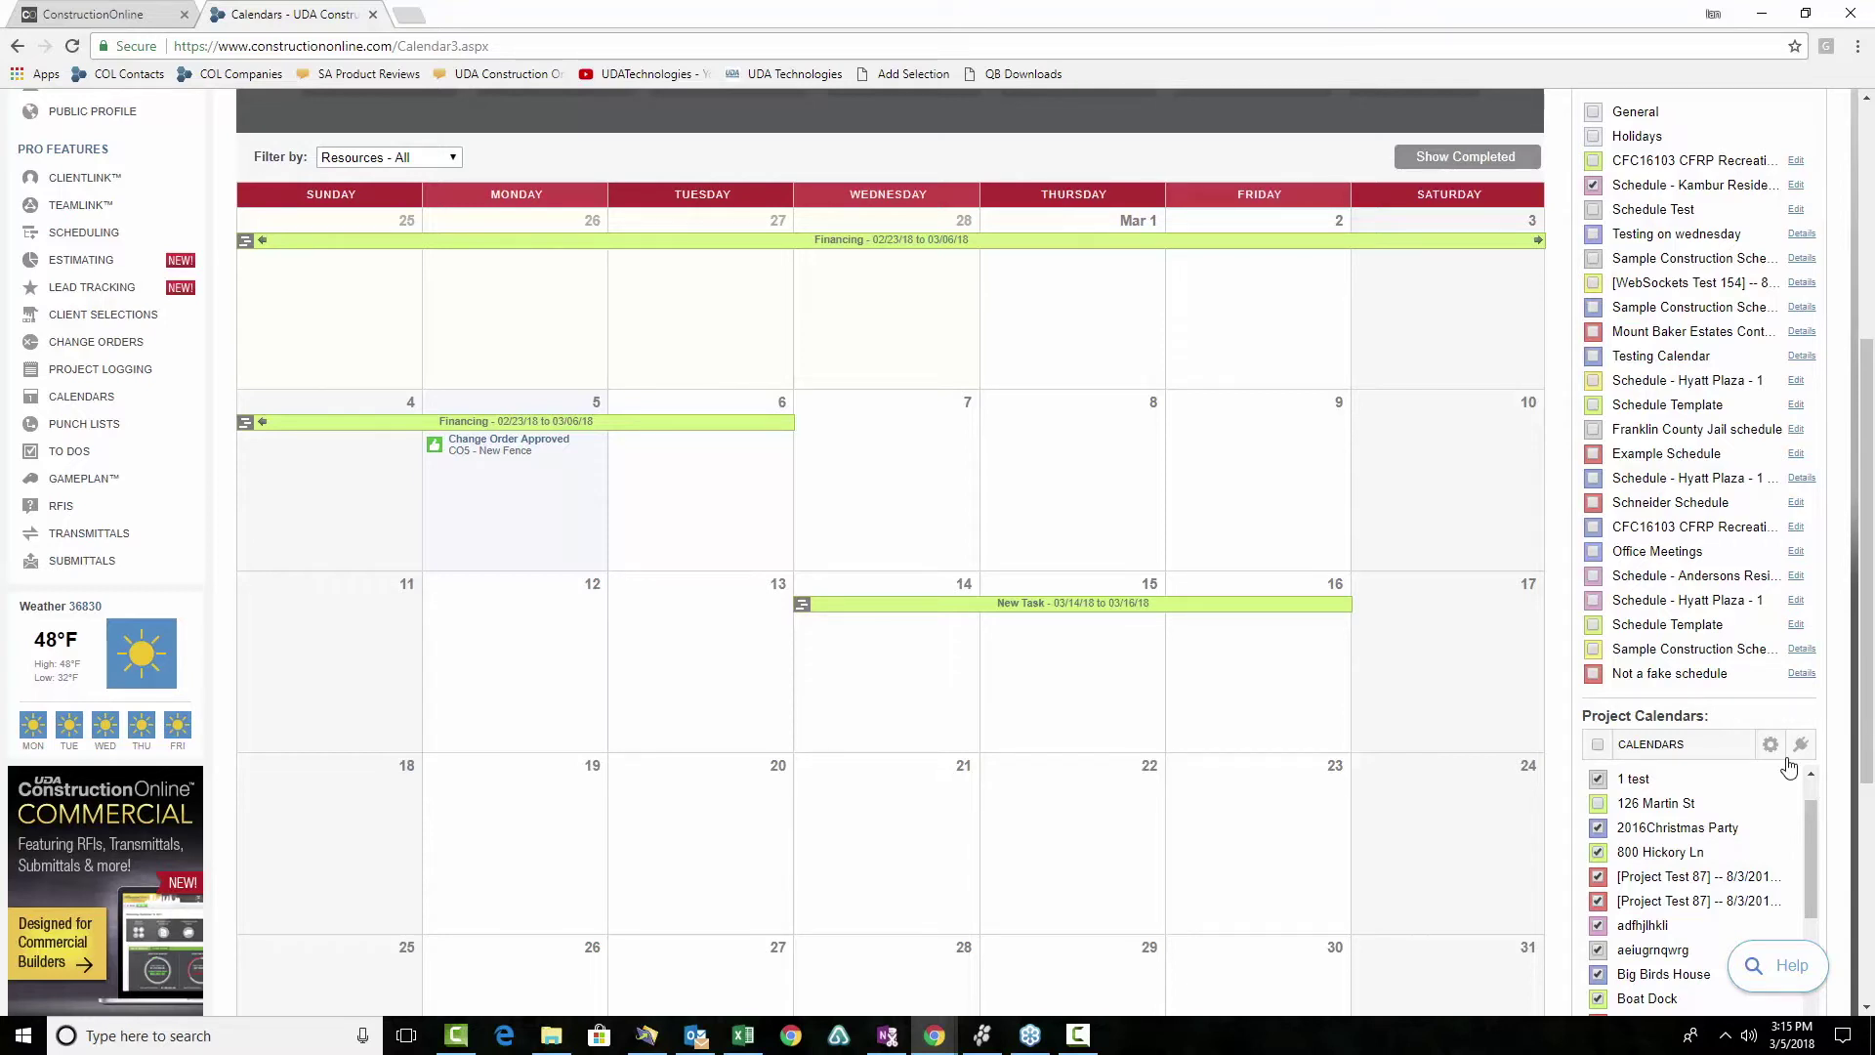
scroll(1523, 728, "up", 3)
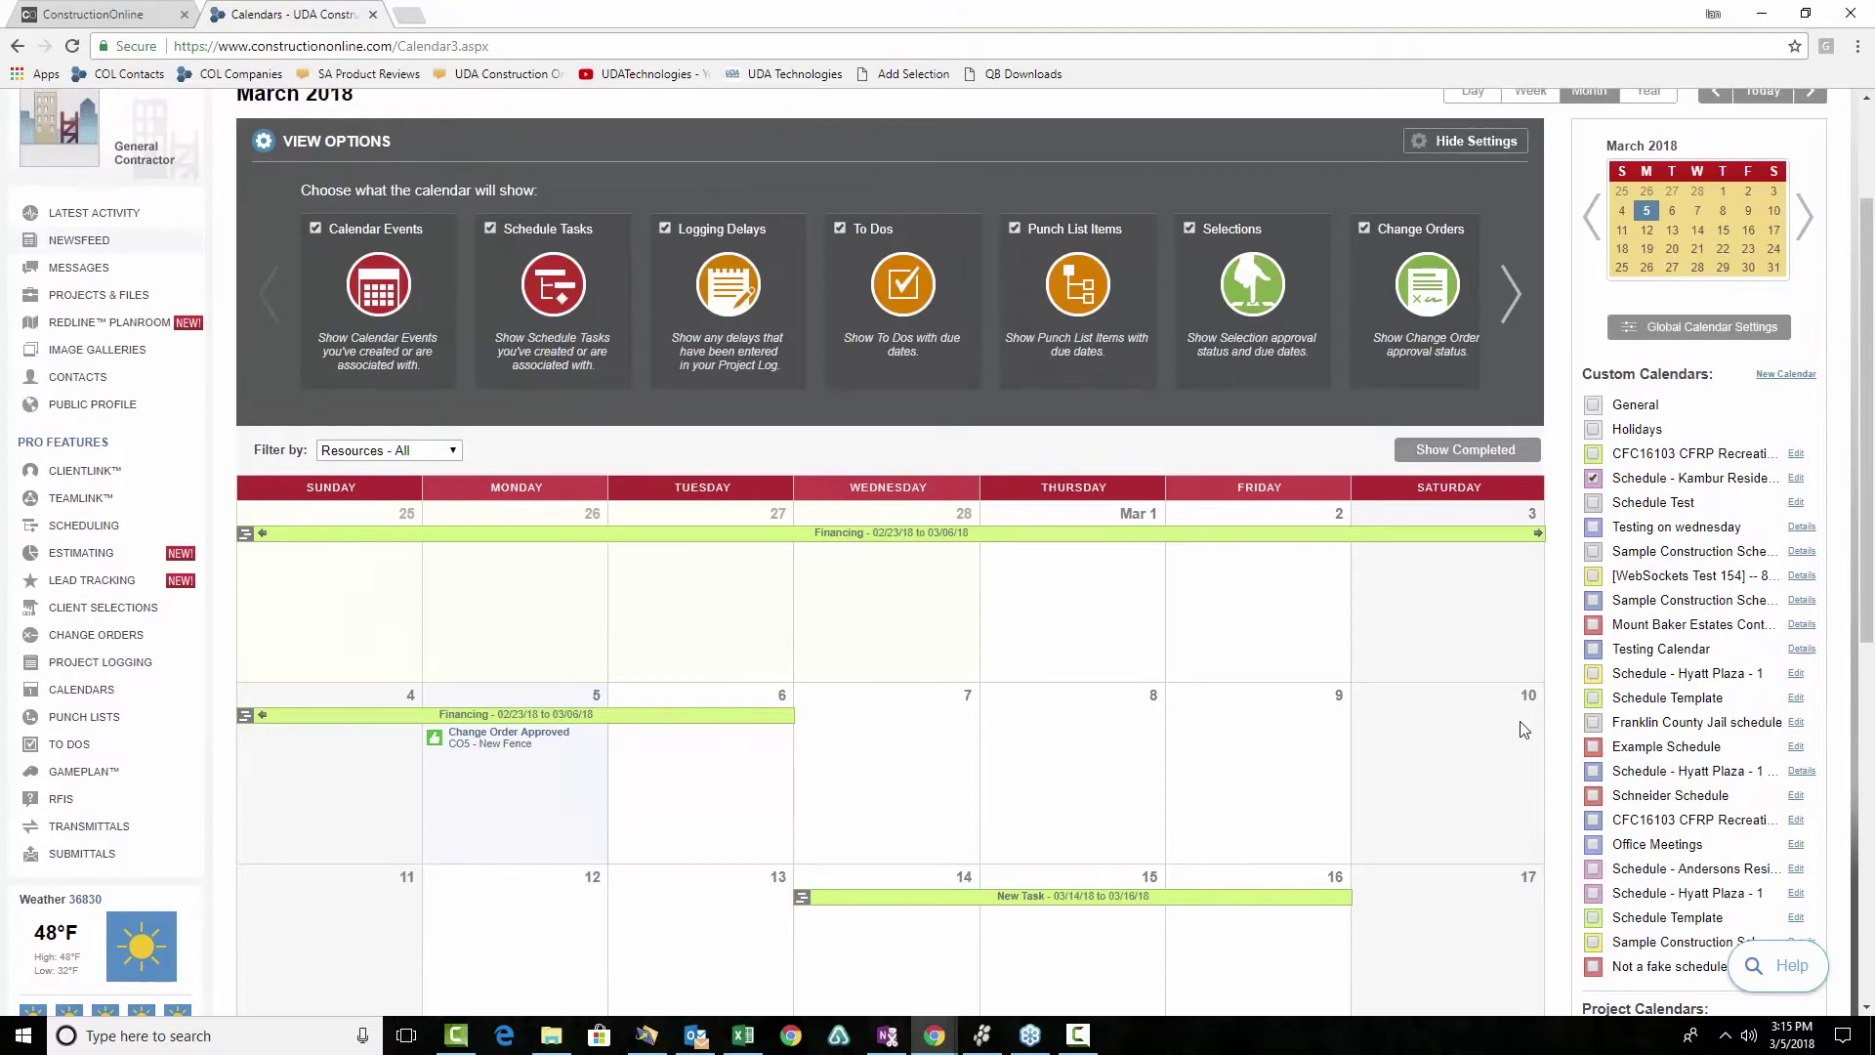
scroll(1522, 728, "up", 2)
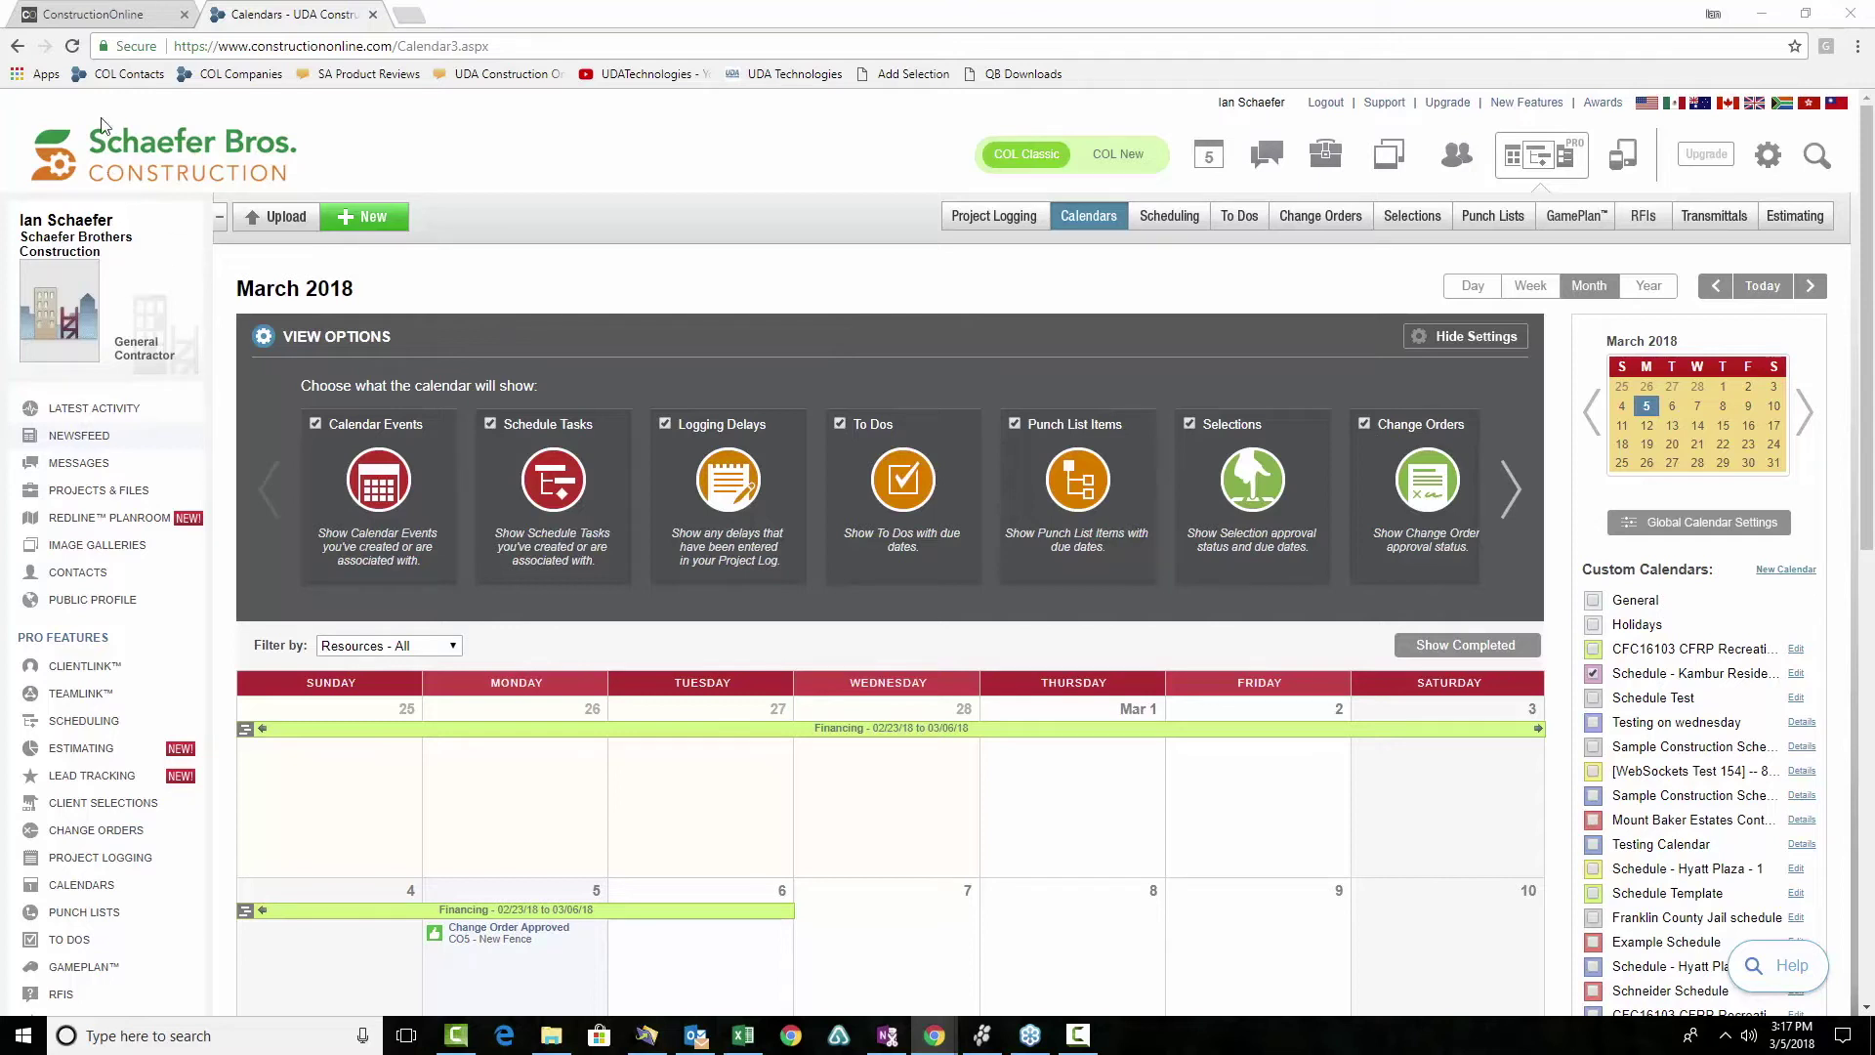
Switch to the new ConstructionOnline and open the project calendar of the favorite project Kambur Residence
left_click(80, 24)
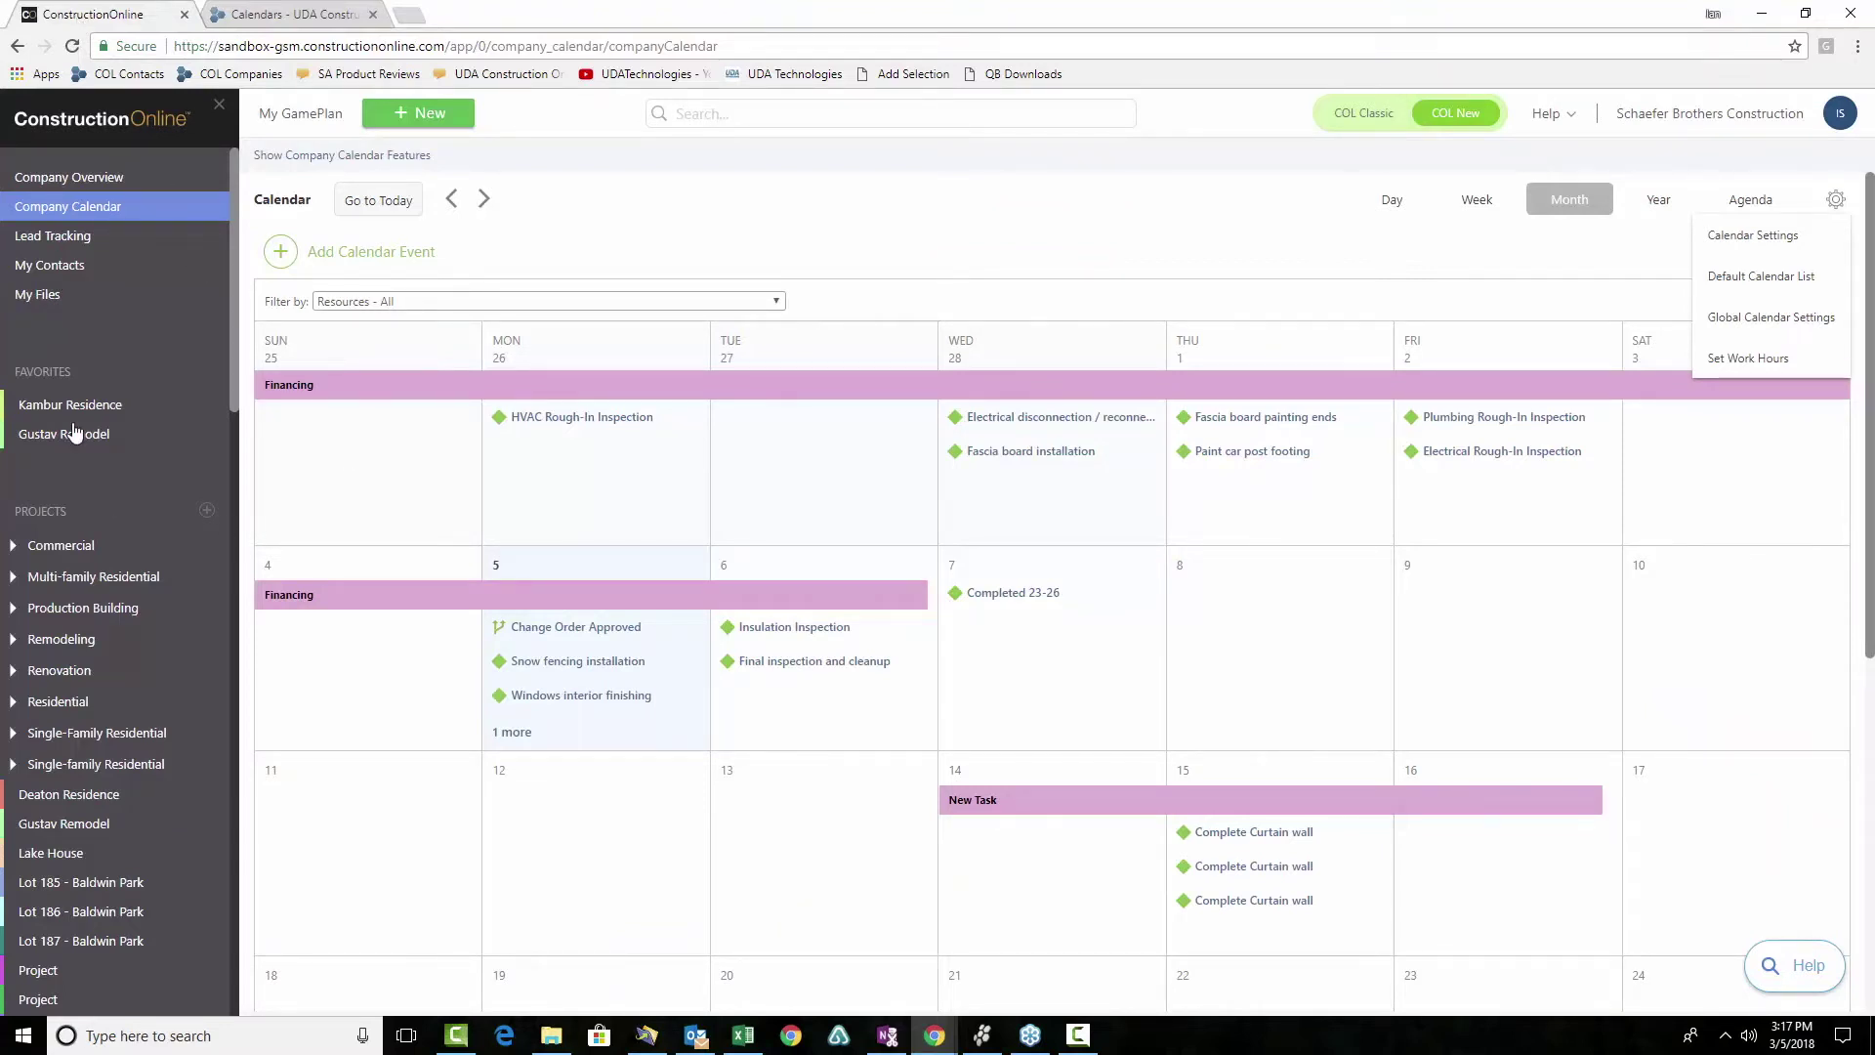
scroll(78, 468, "down", 2)
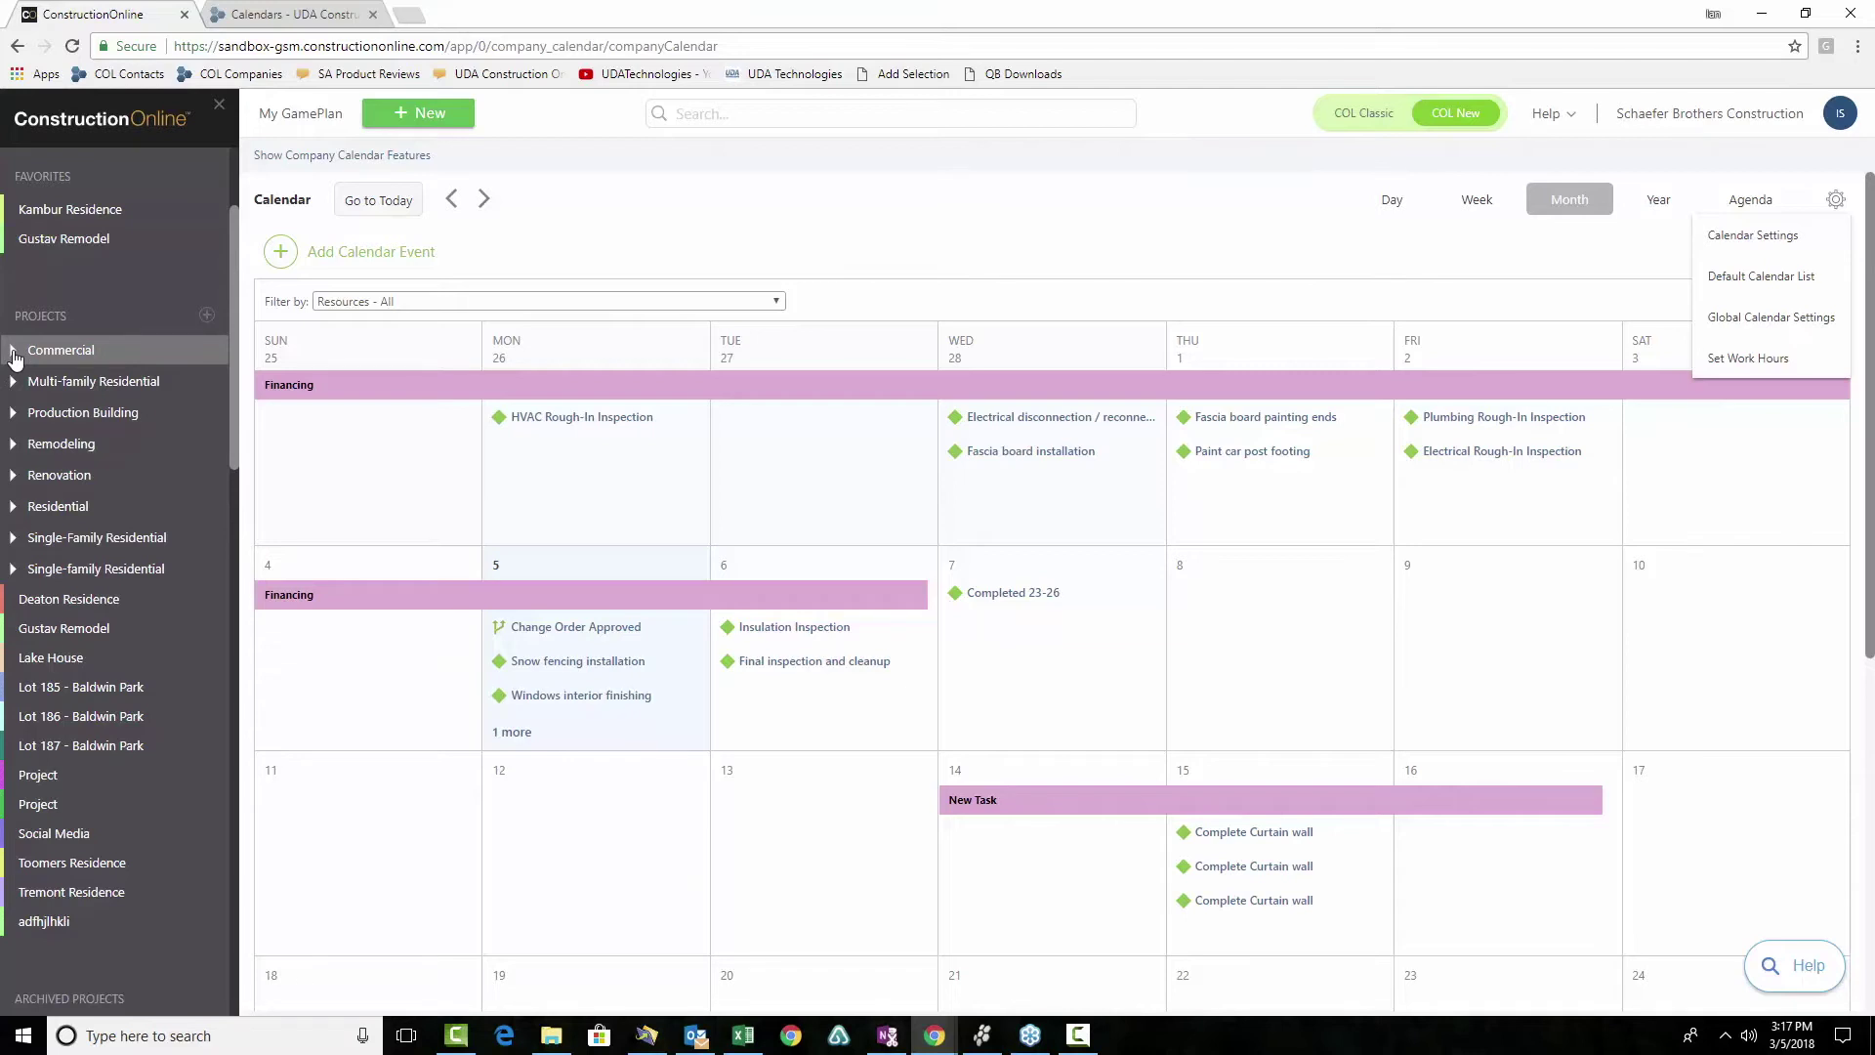
left_click(56, 217)
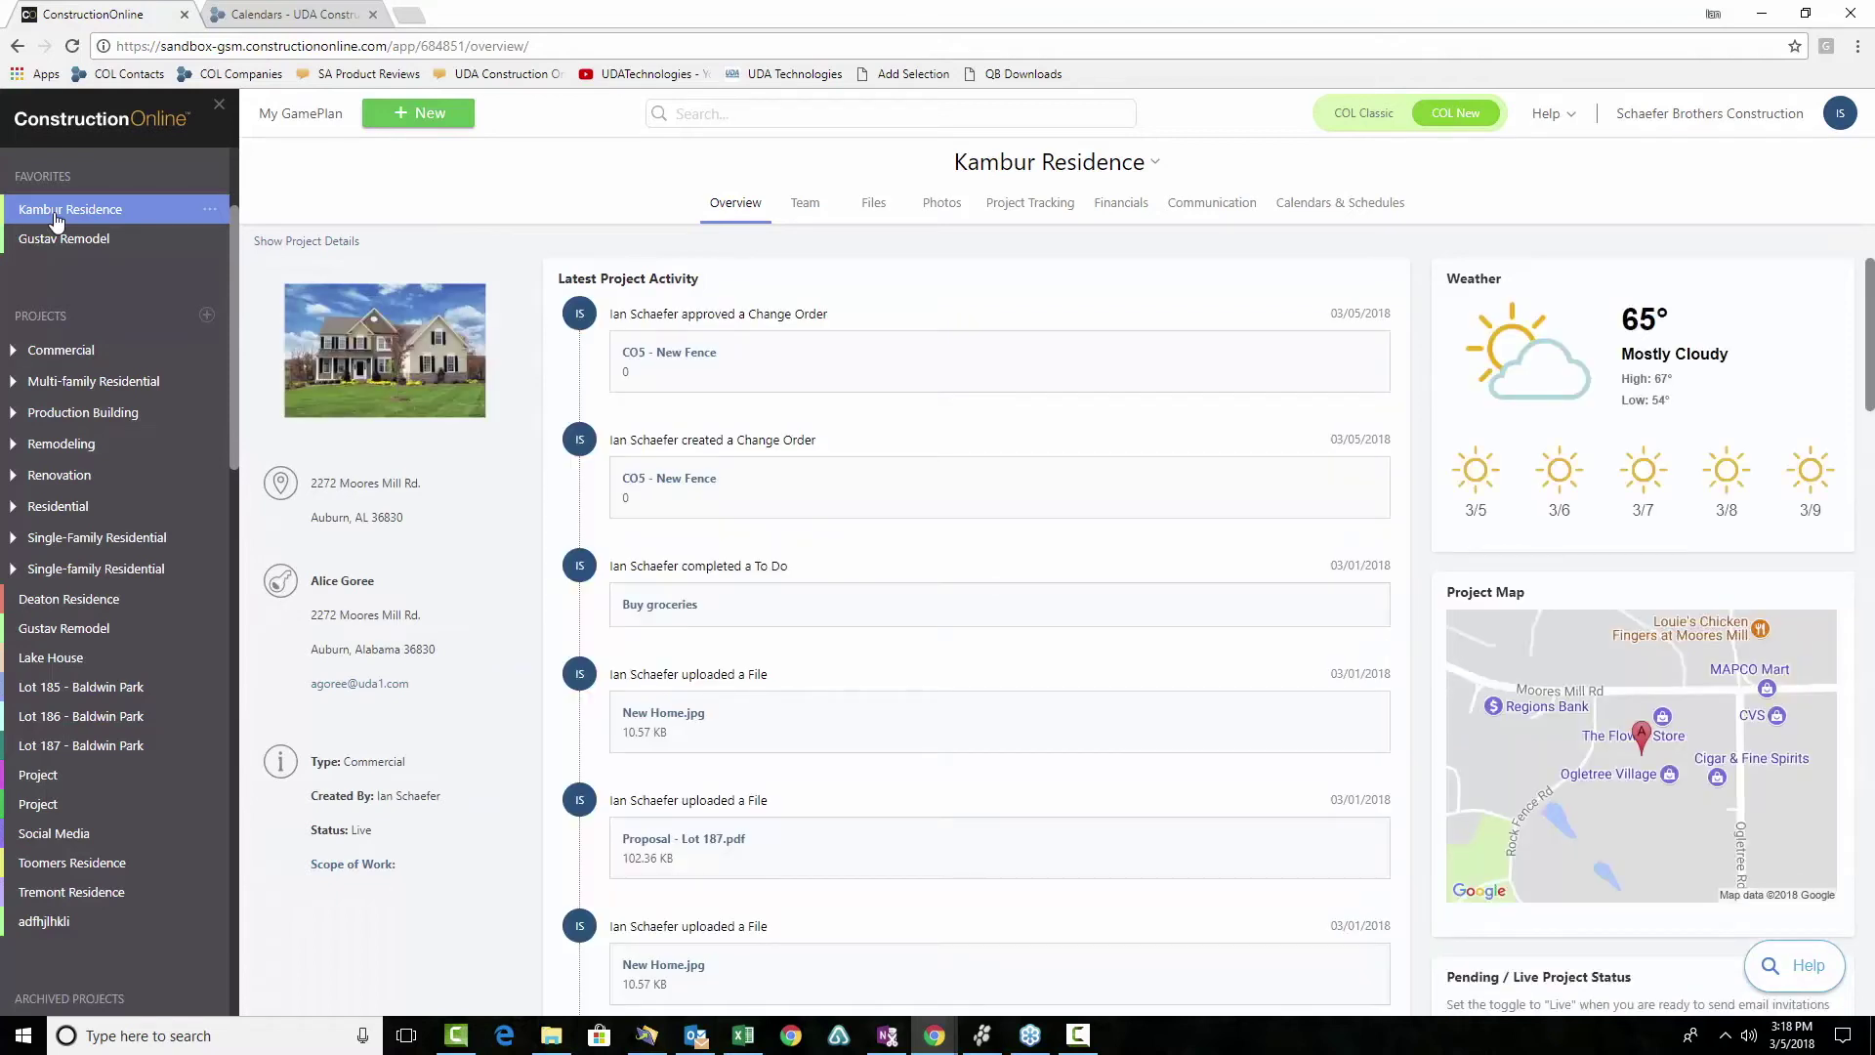
left_click(1306, 212)
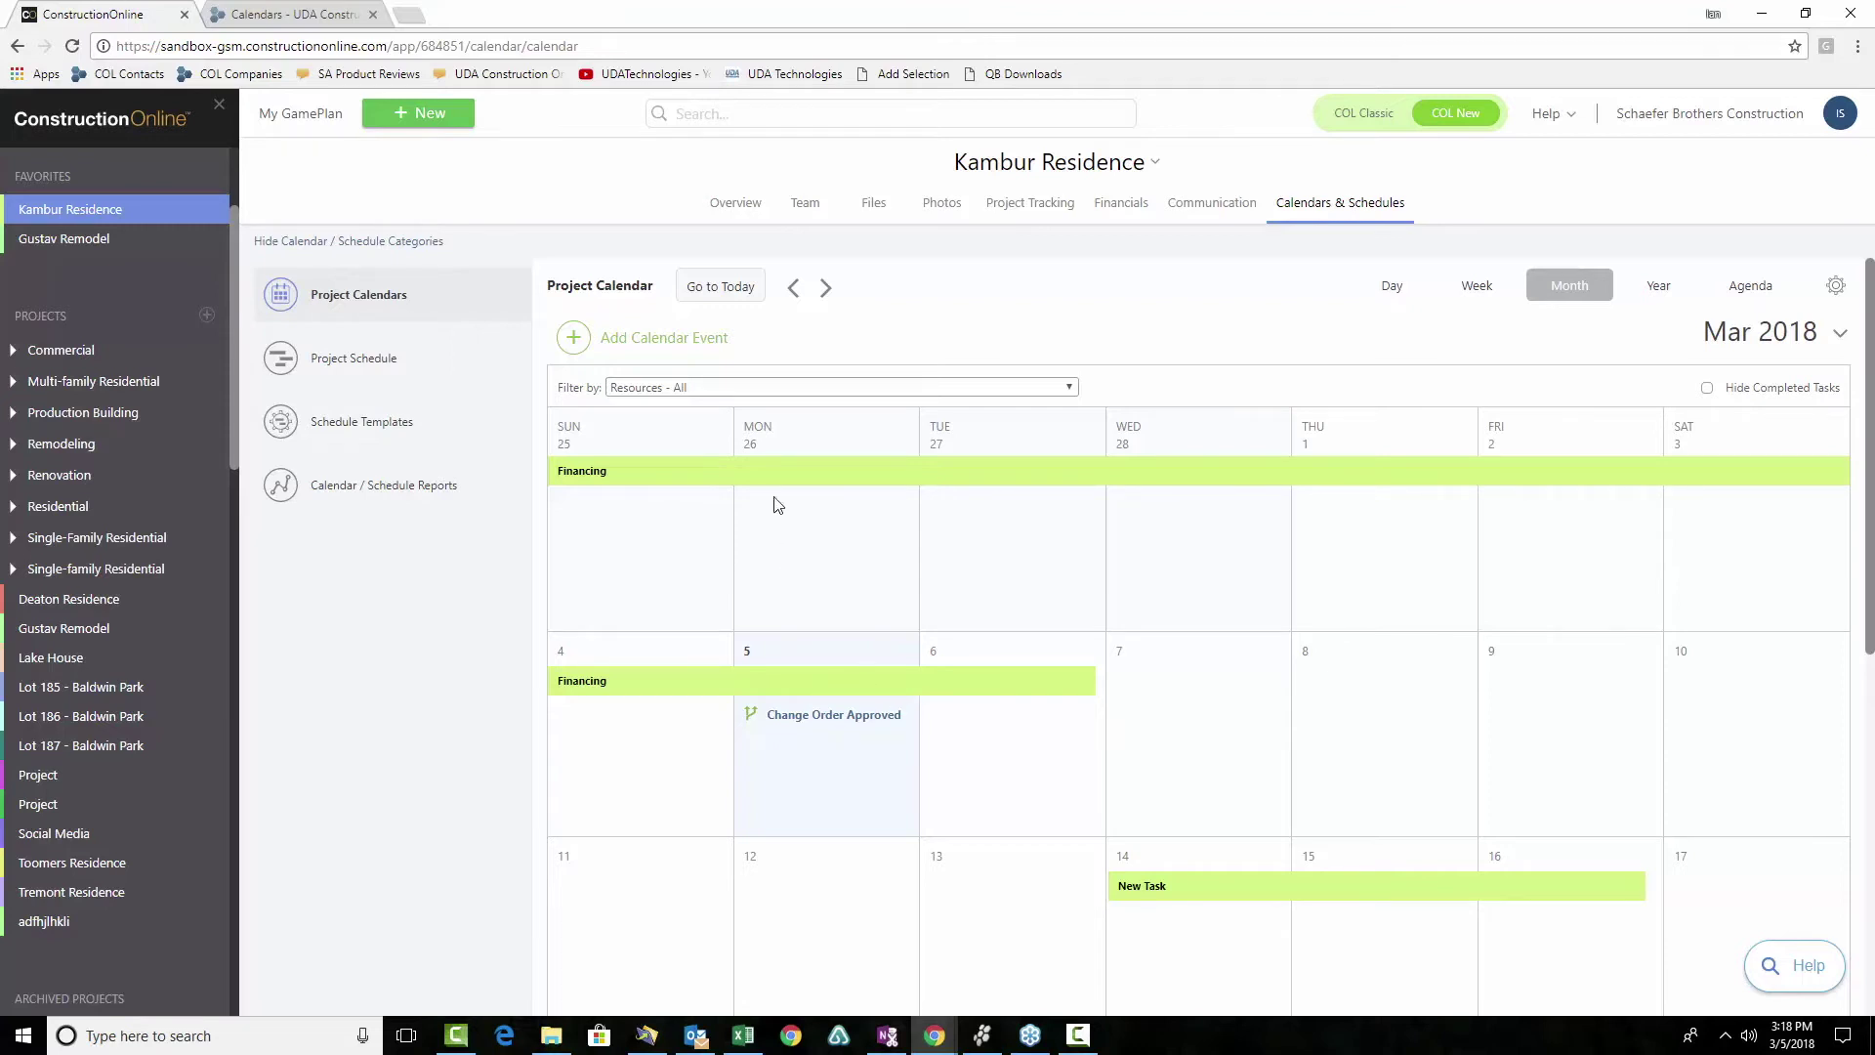
Look through the resource filter choices of the Kambur Residence calendar without changing the filter
left_click(672, 388)
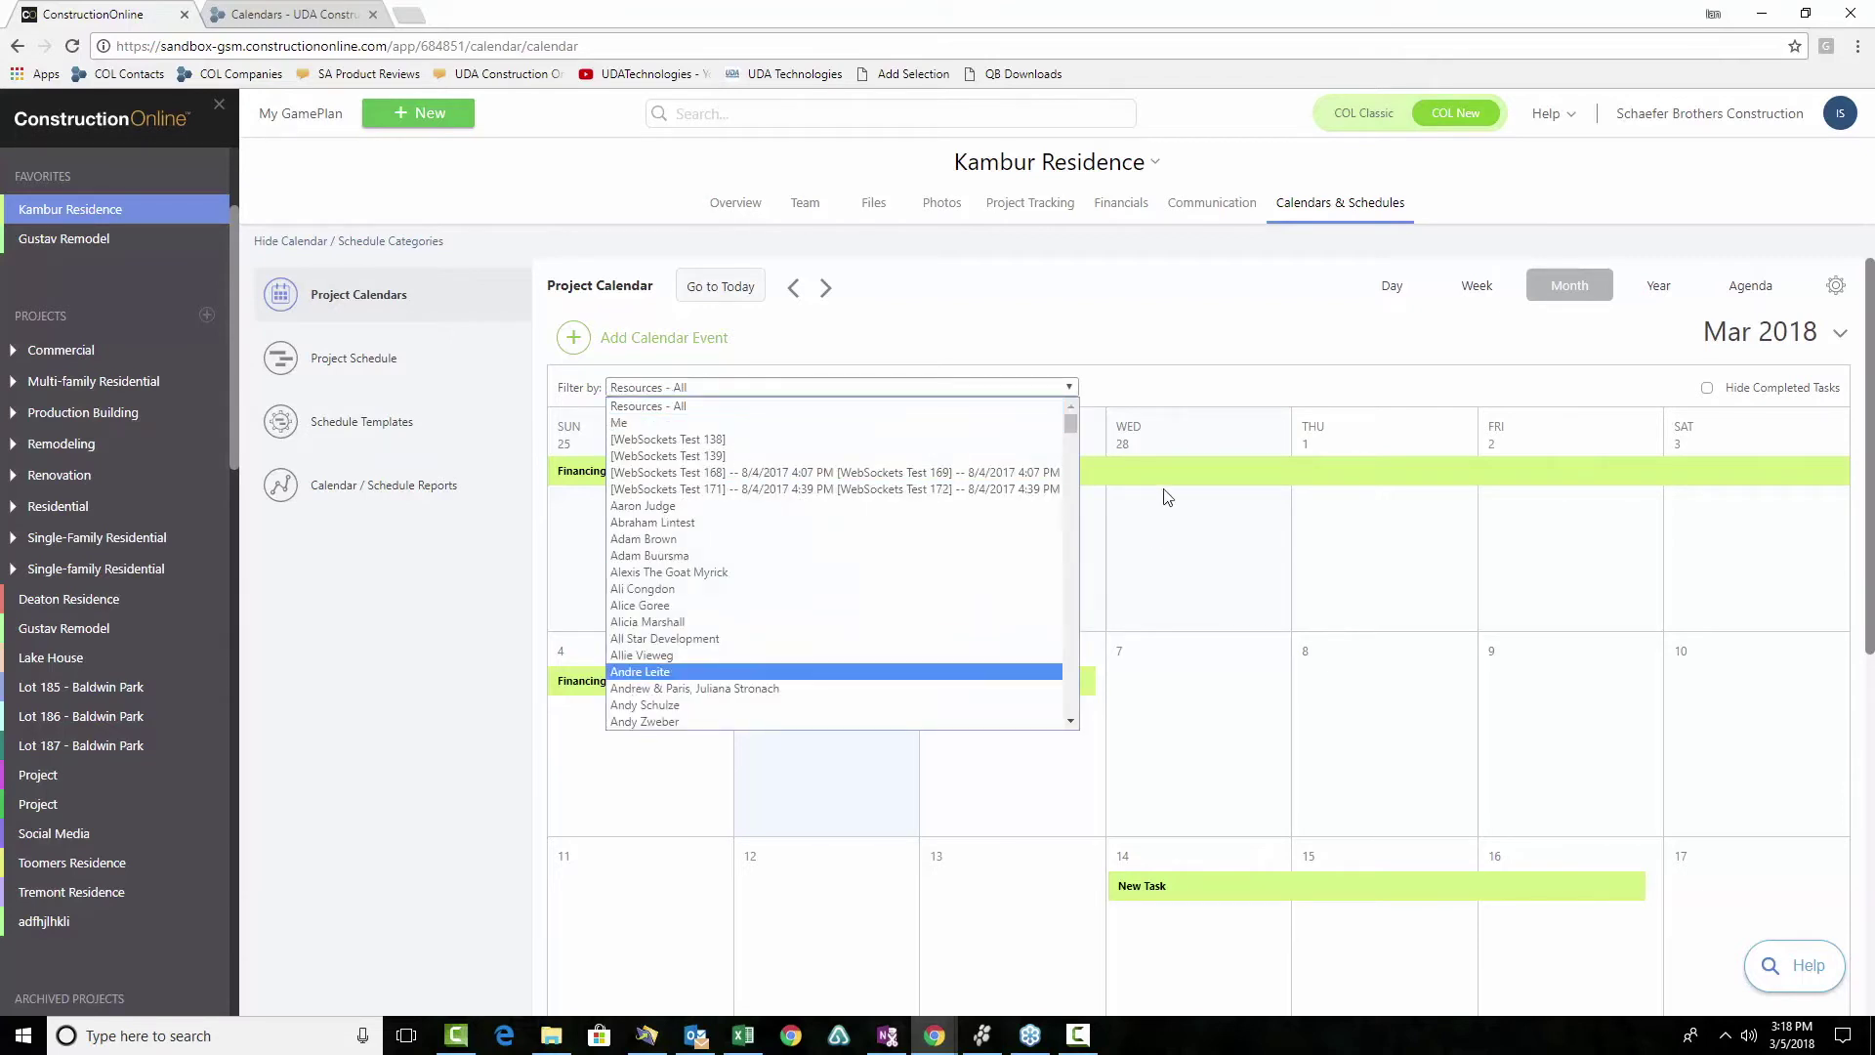
left_click(1221, 340)
left_click(1221, 340)
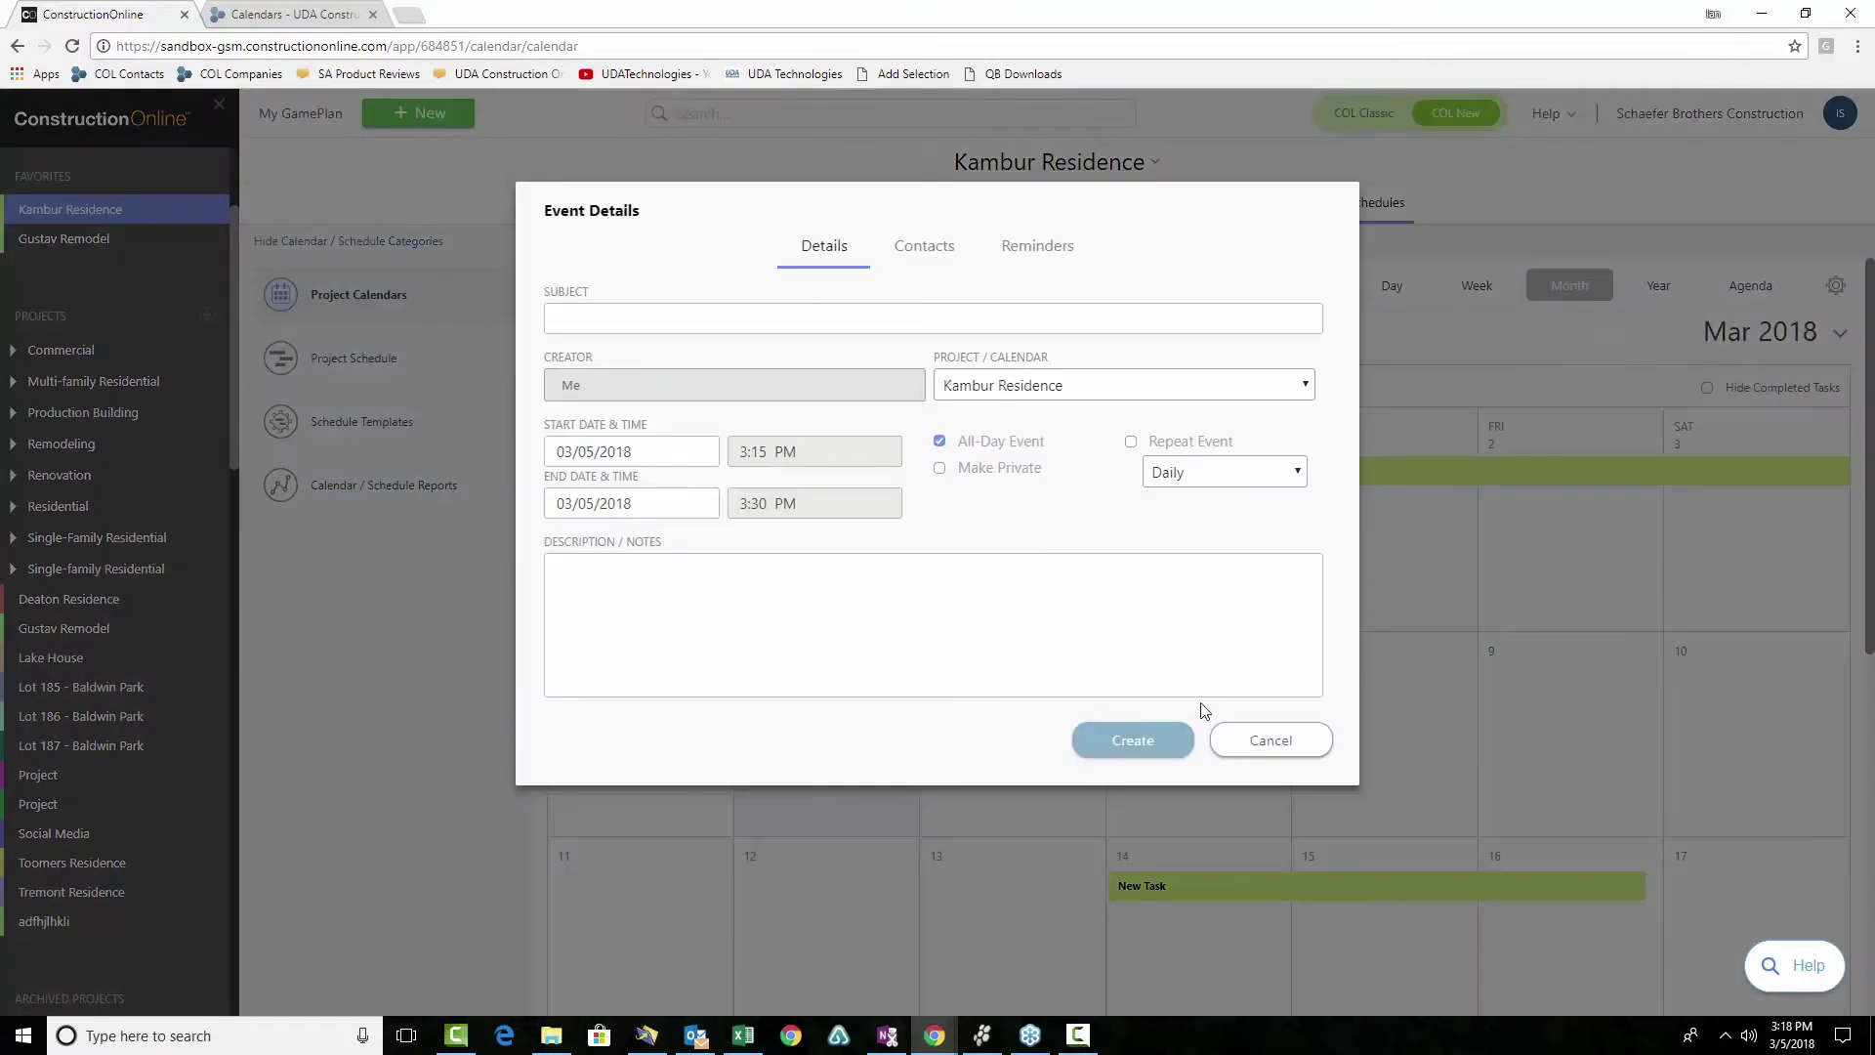
left_click(1264, 738)
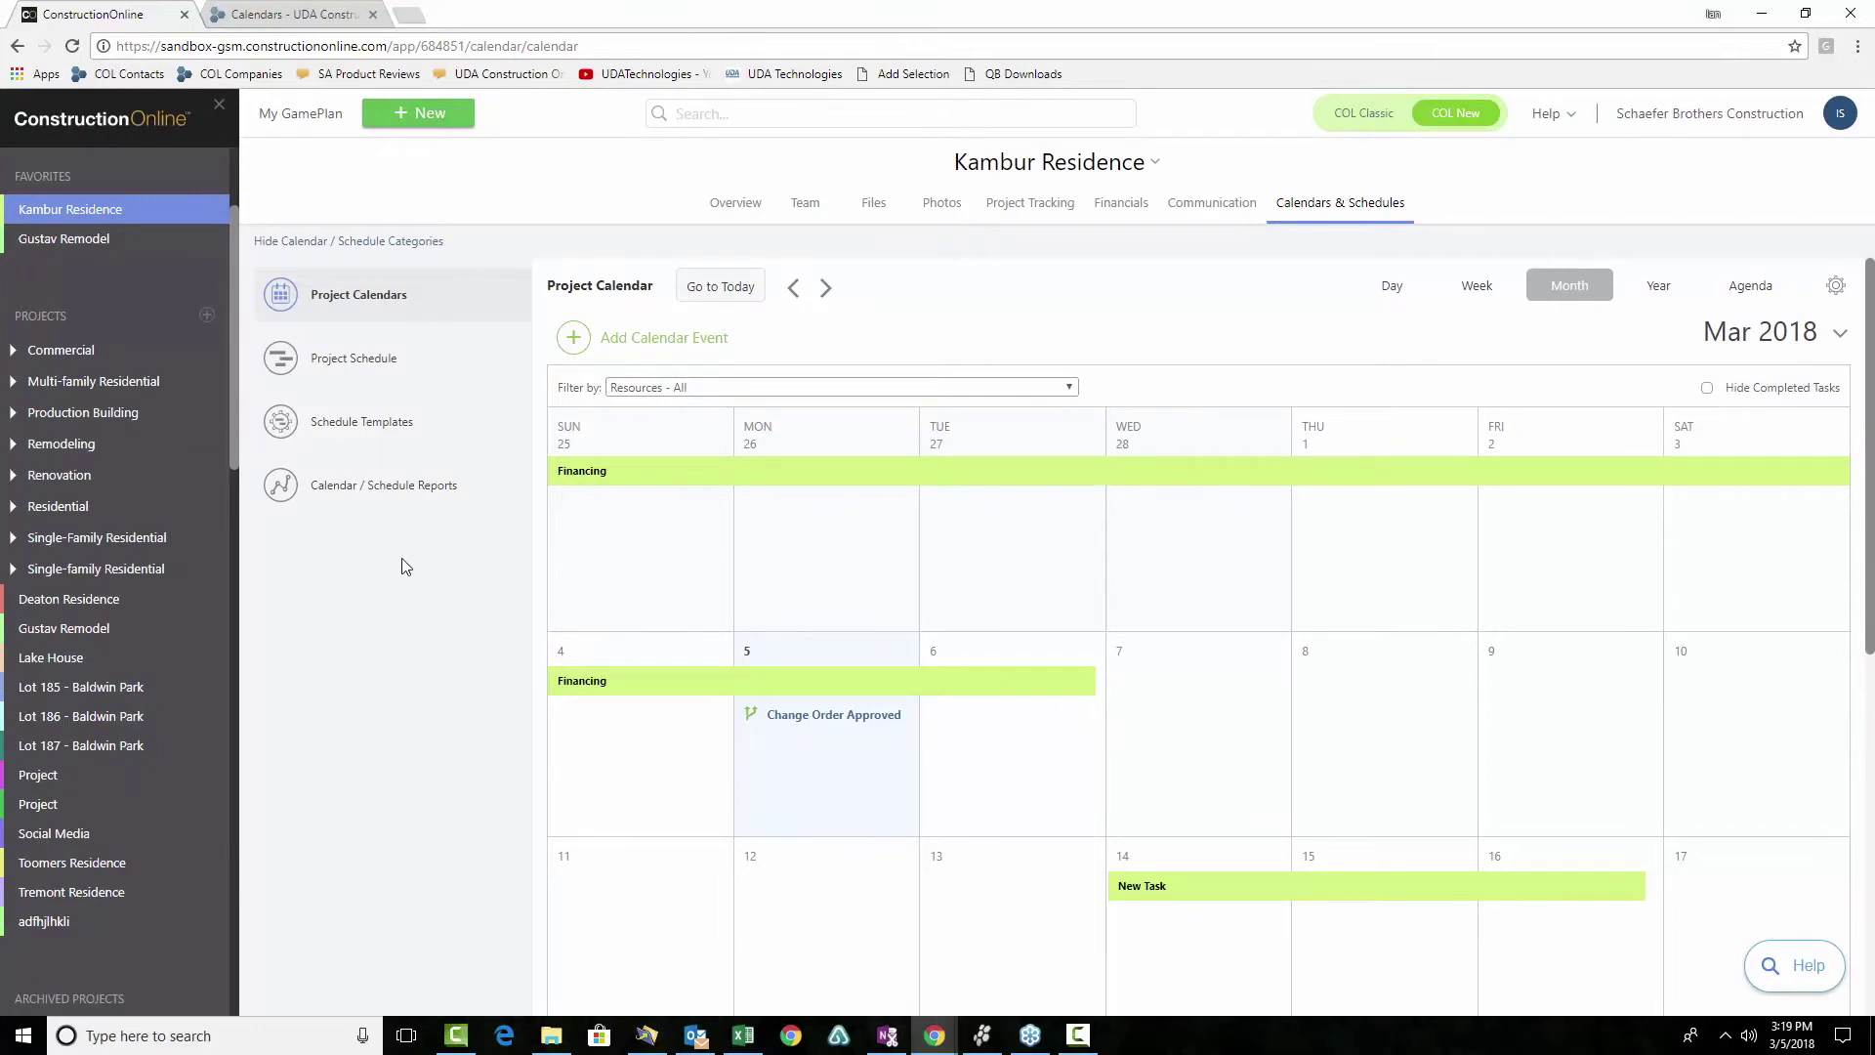
Examine the repeat settings of a new Kambur Residence calendar event, leaving without creating the event
left_click(663, 339)
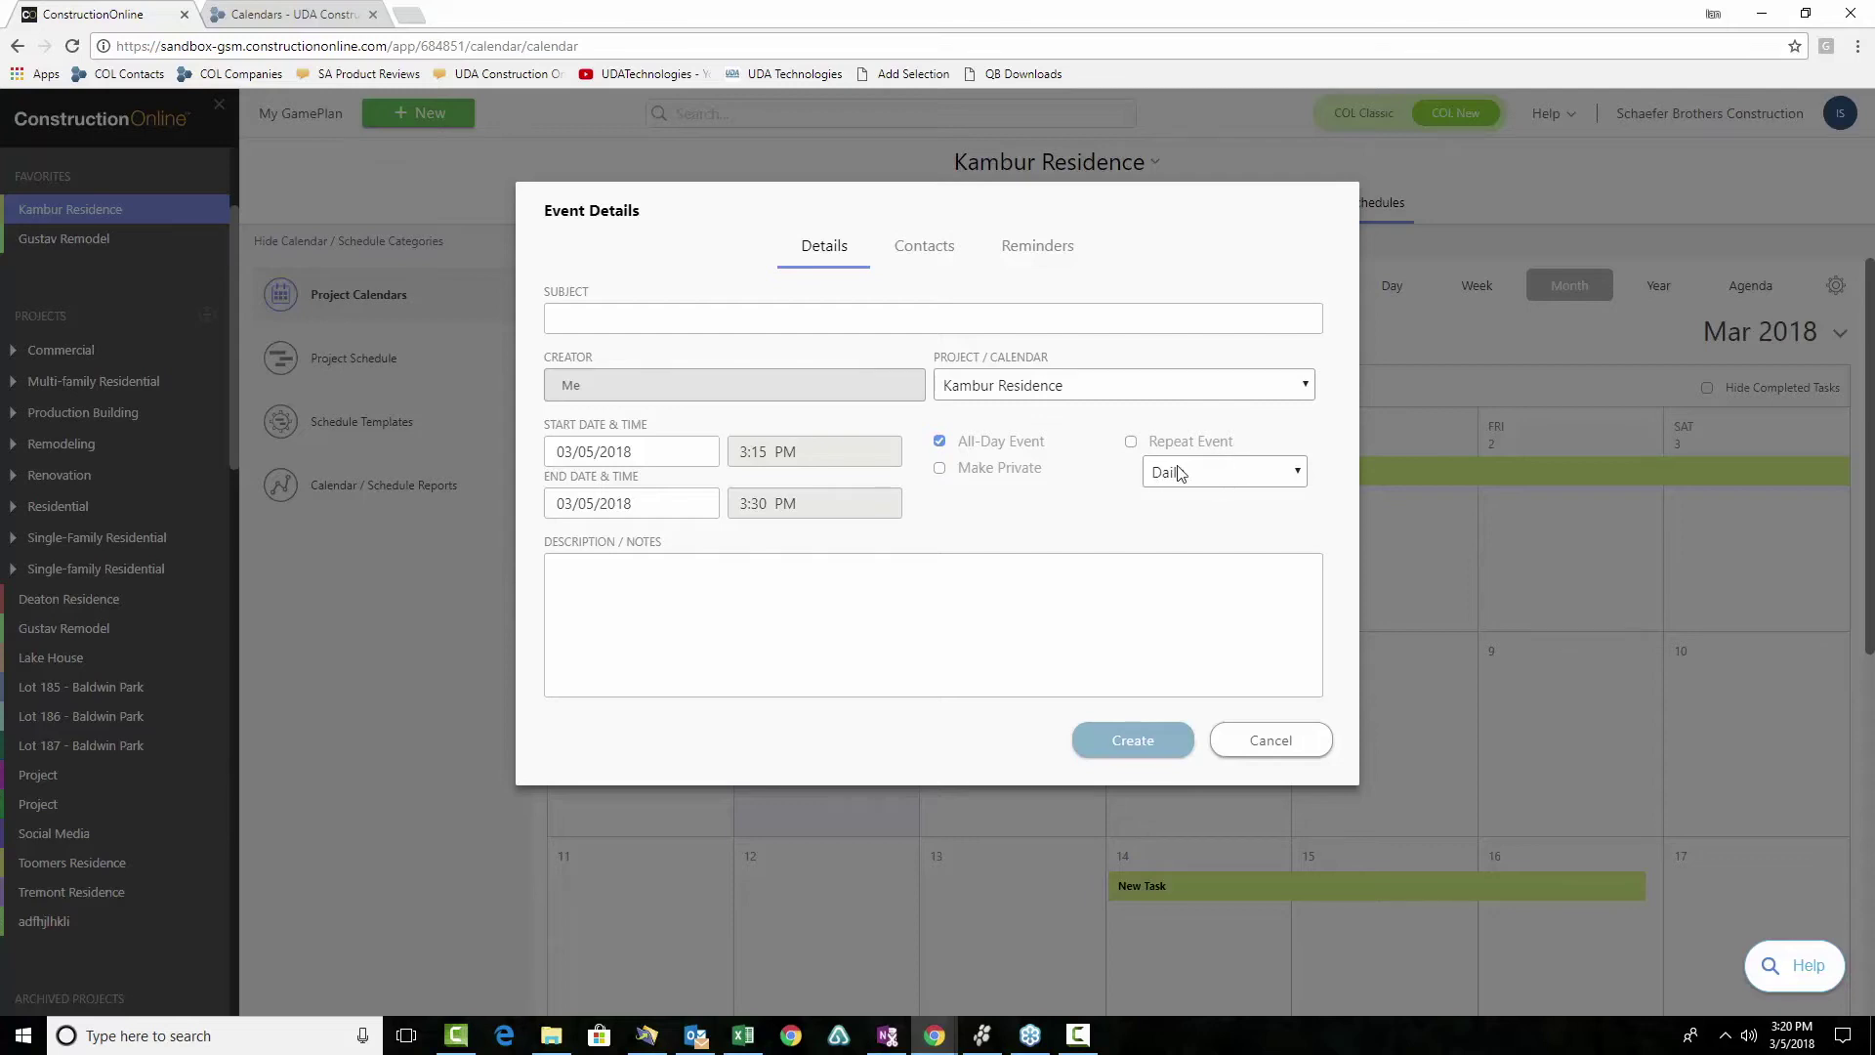
left_click(1217, 478)
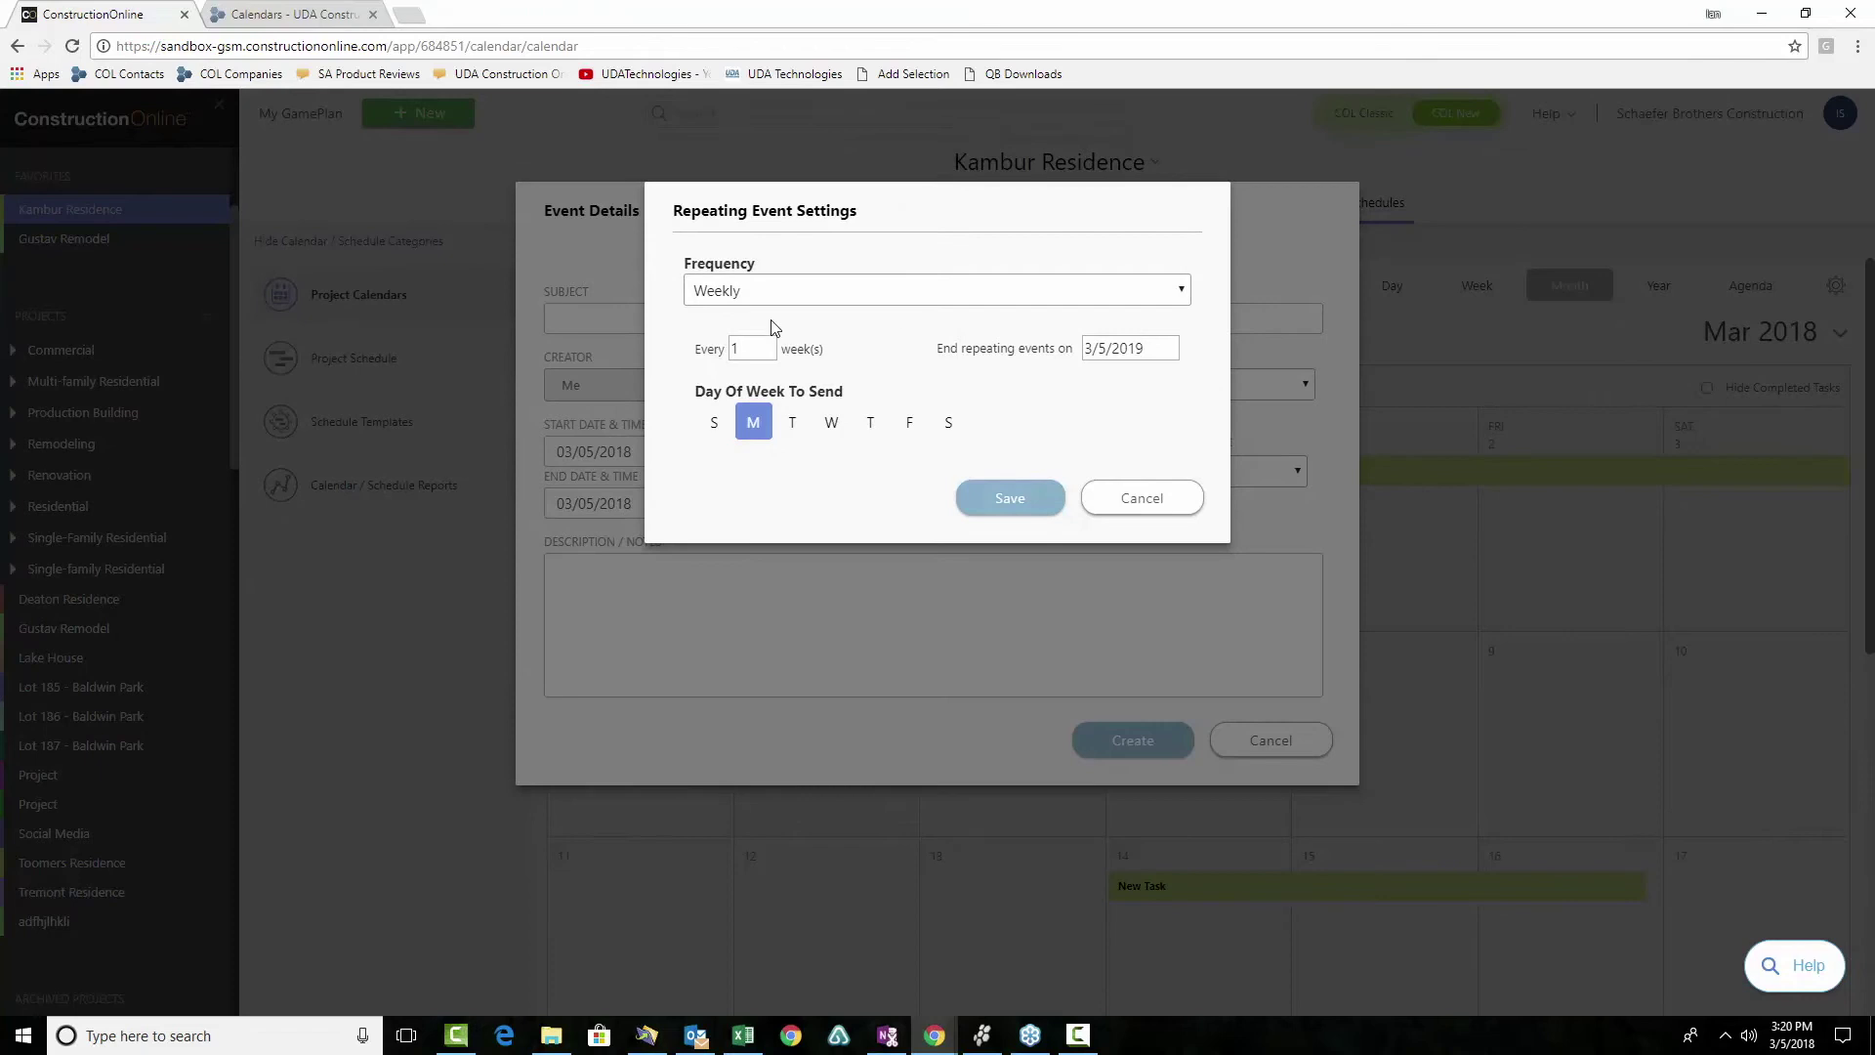
left_click(1145, 499)
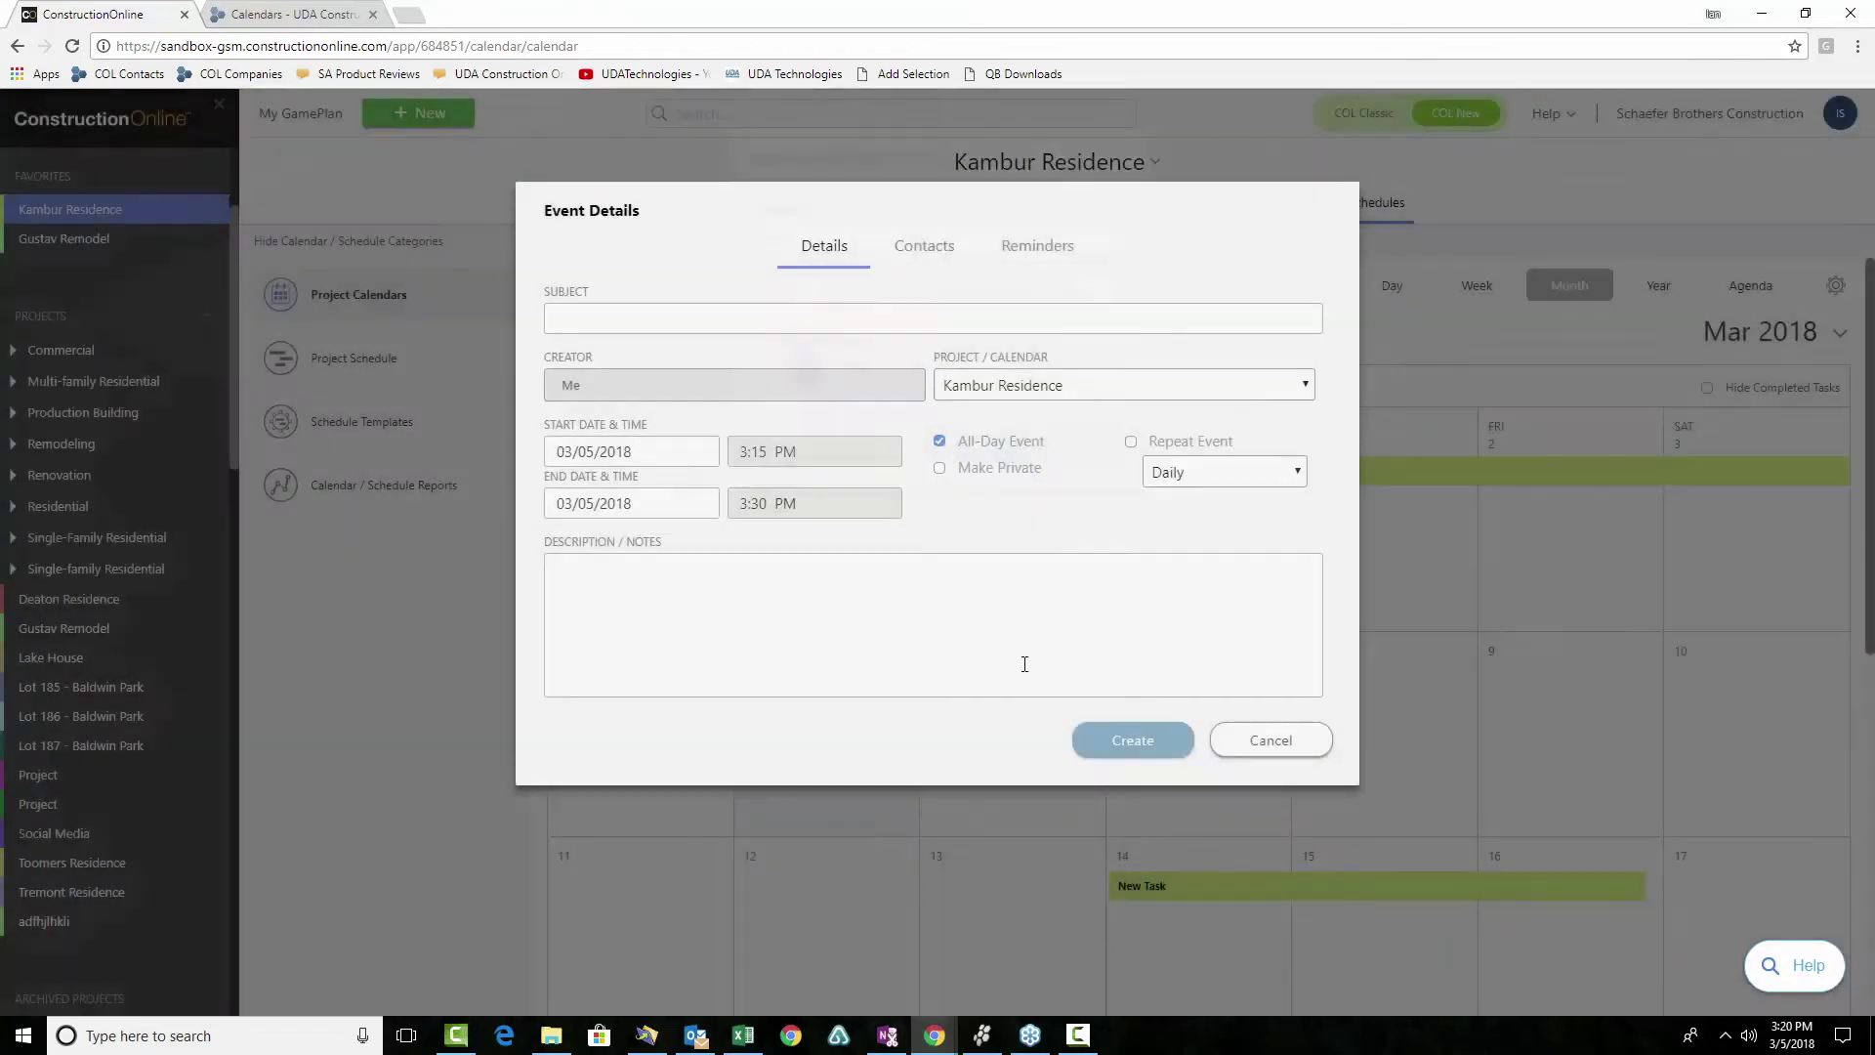
left_click(1243, 744)
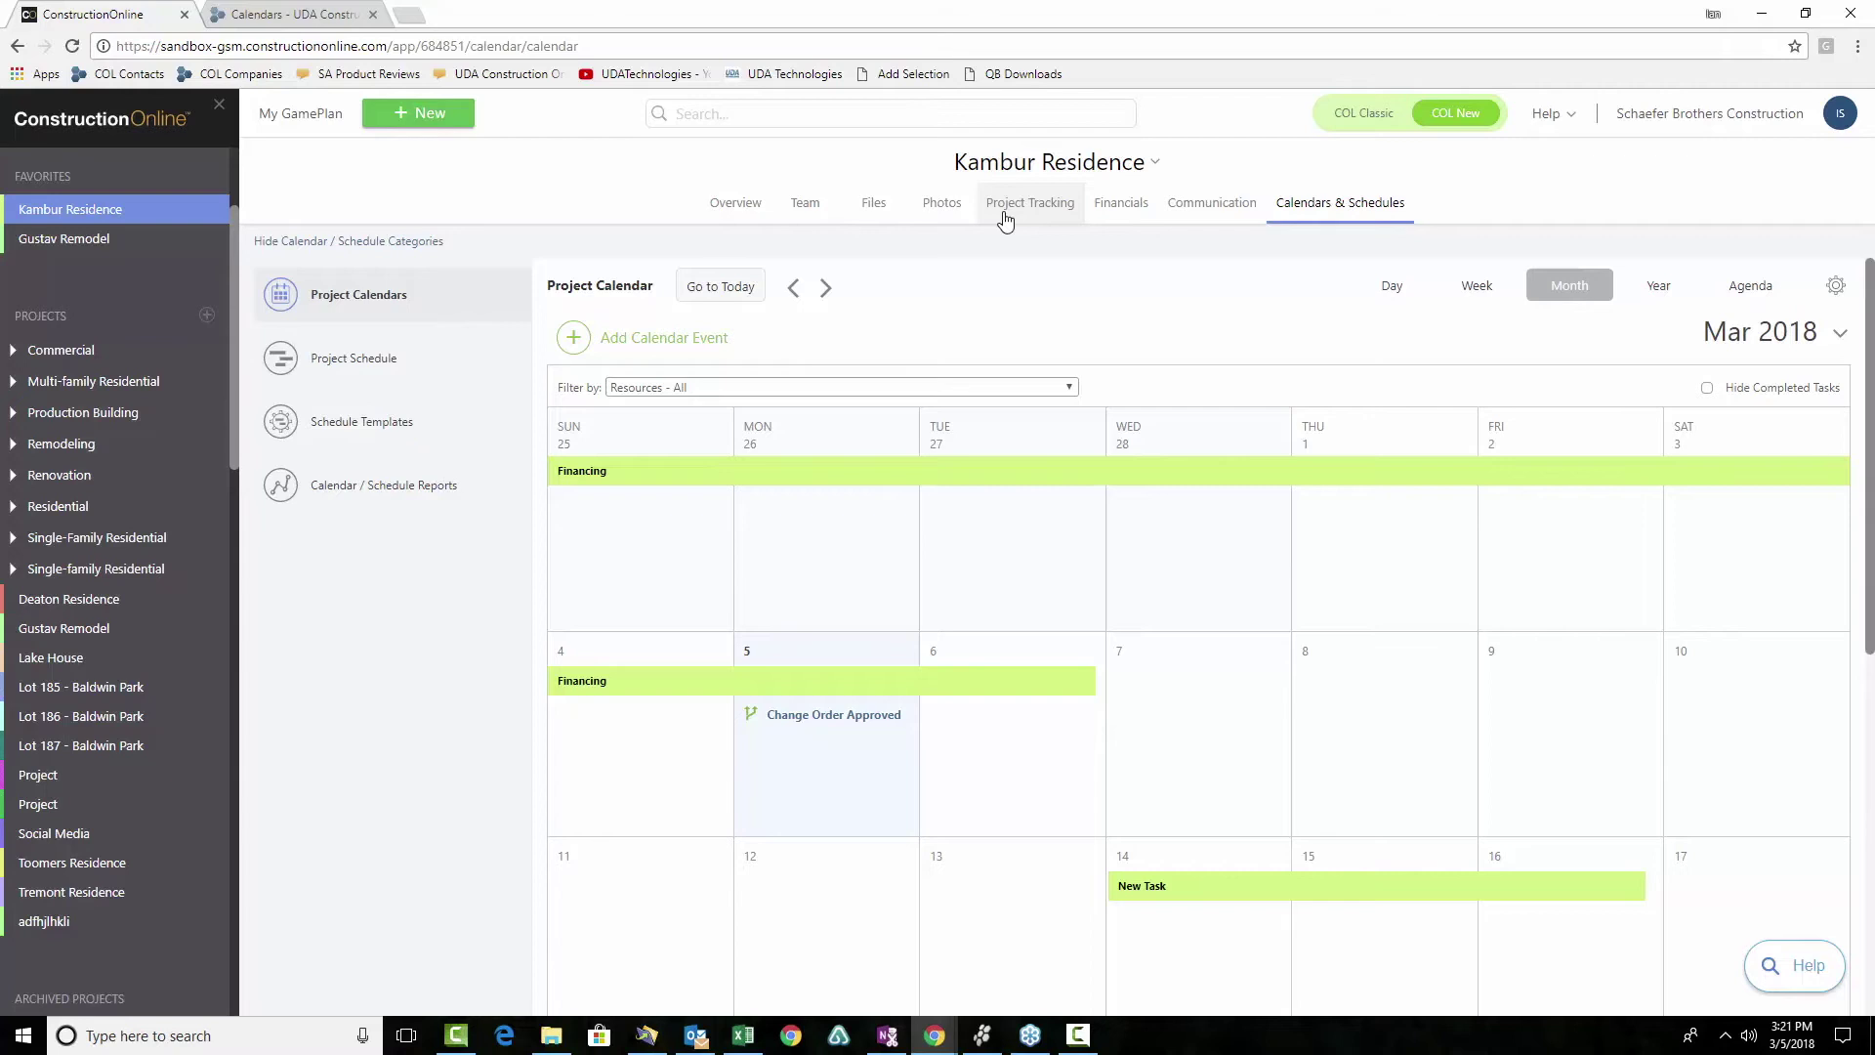
Examine which item types can be made visible in the project's calendar settings, leaving without saving
left_click(1837, 287)
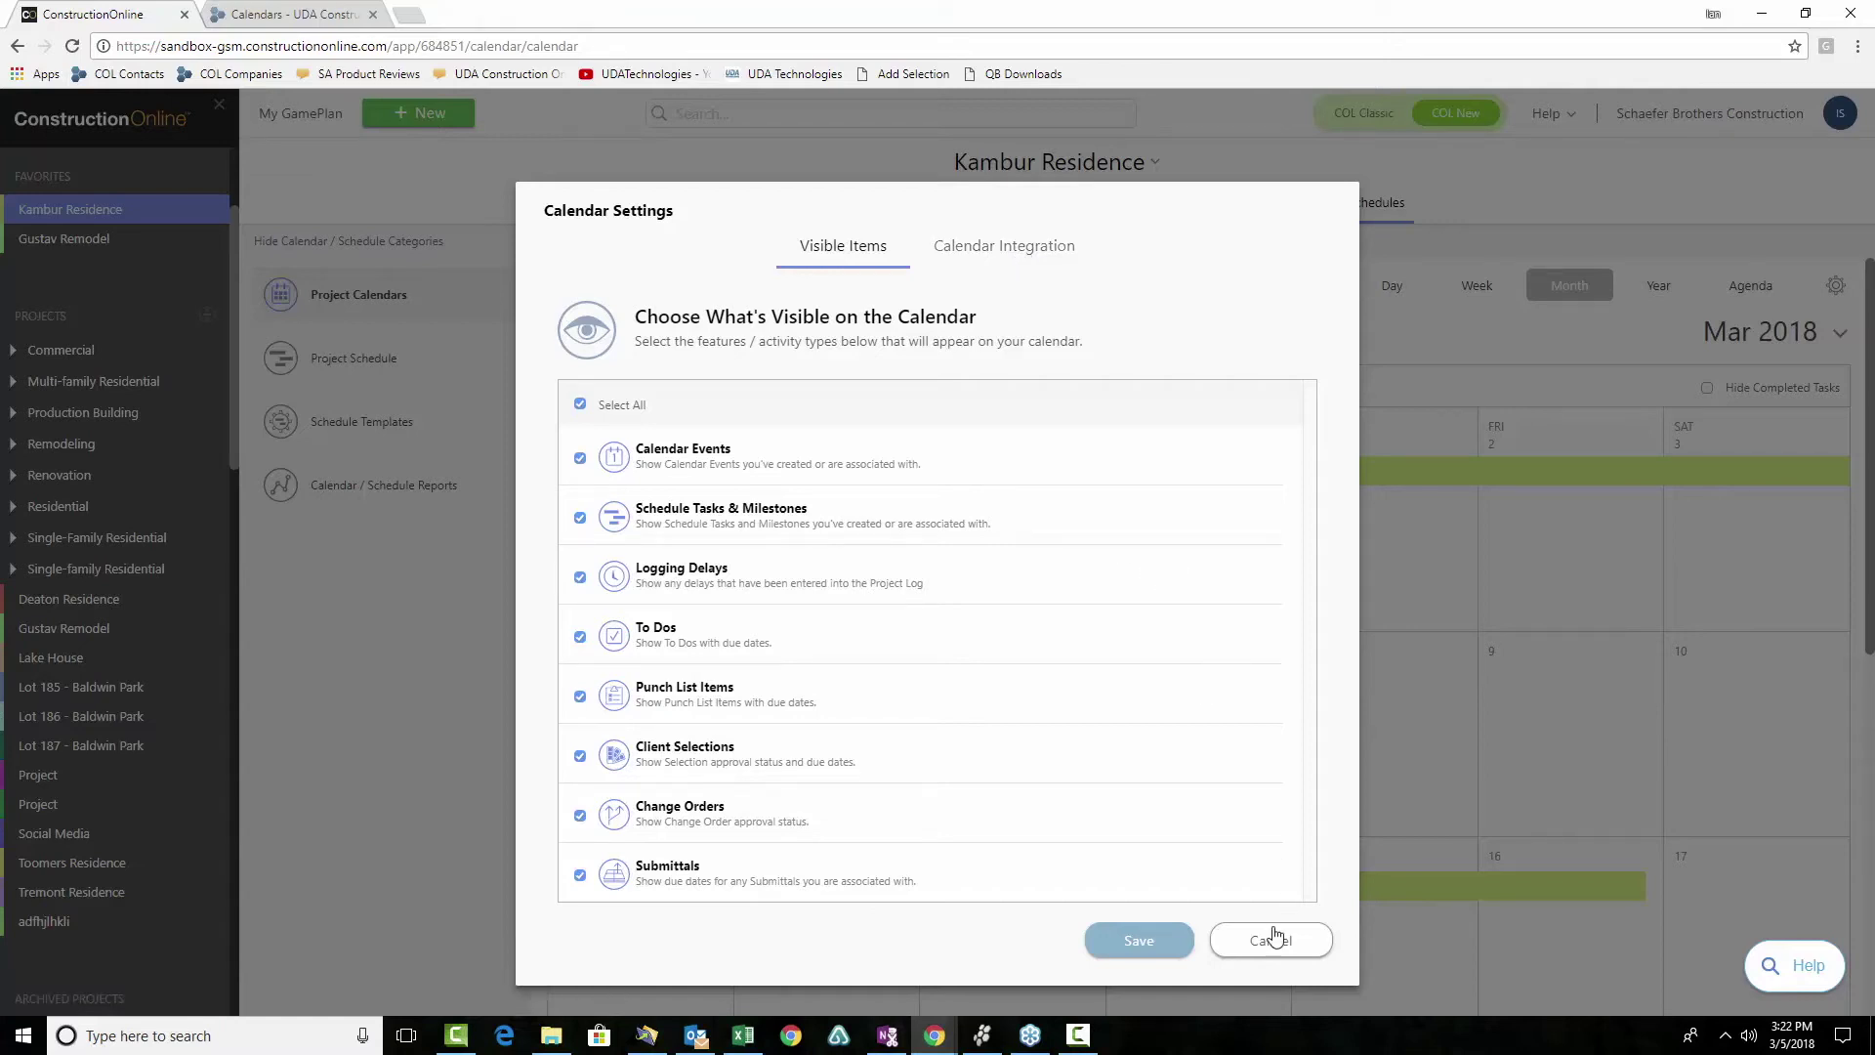
left_click(1255, 942)
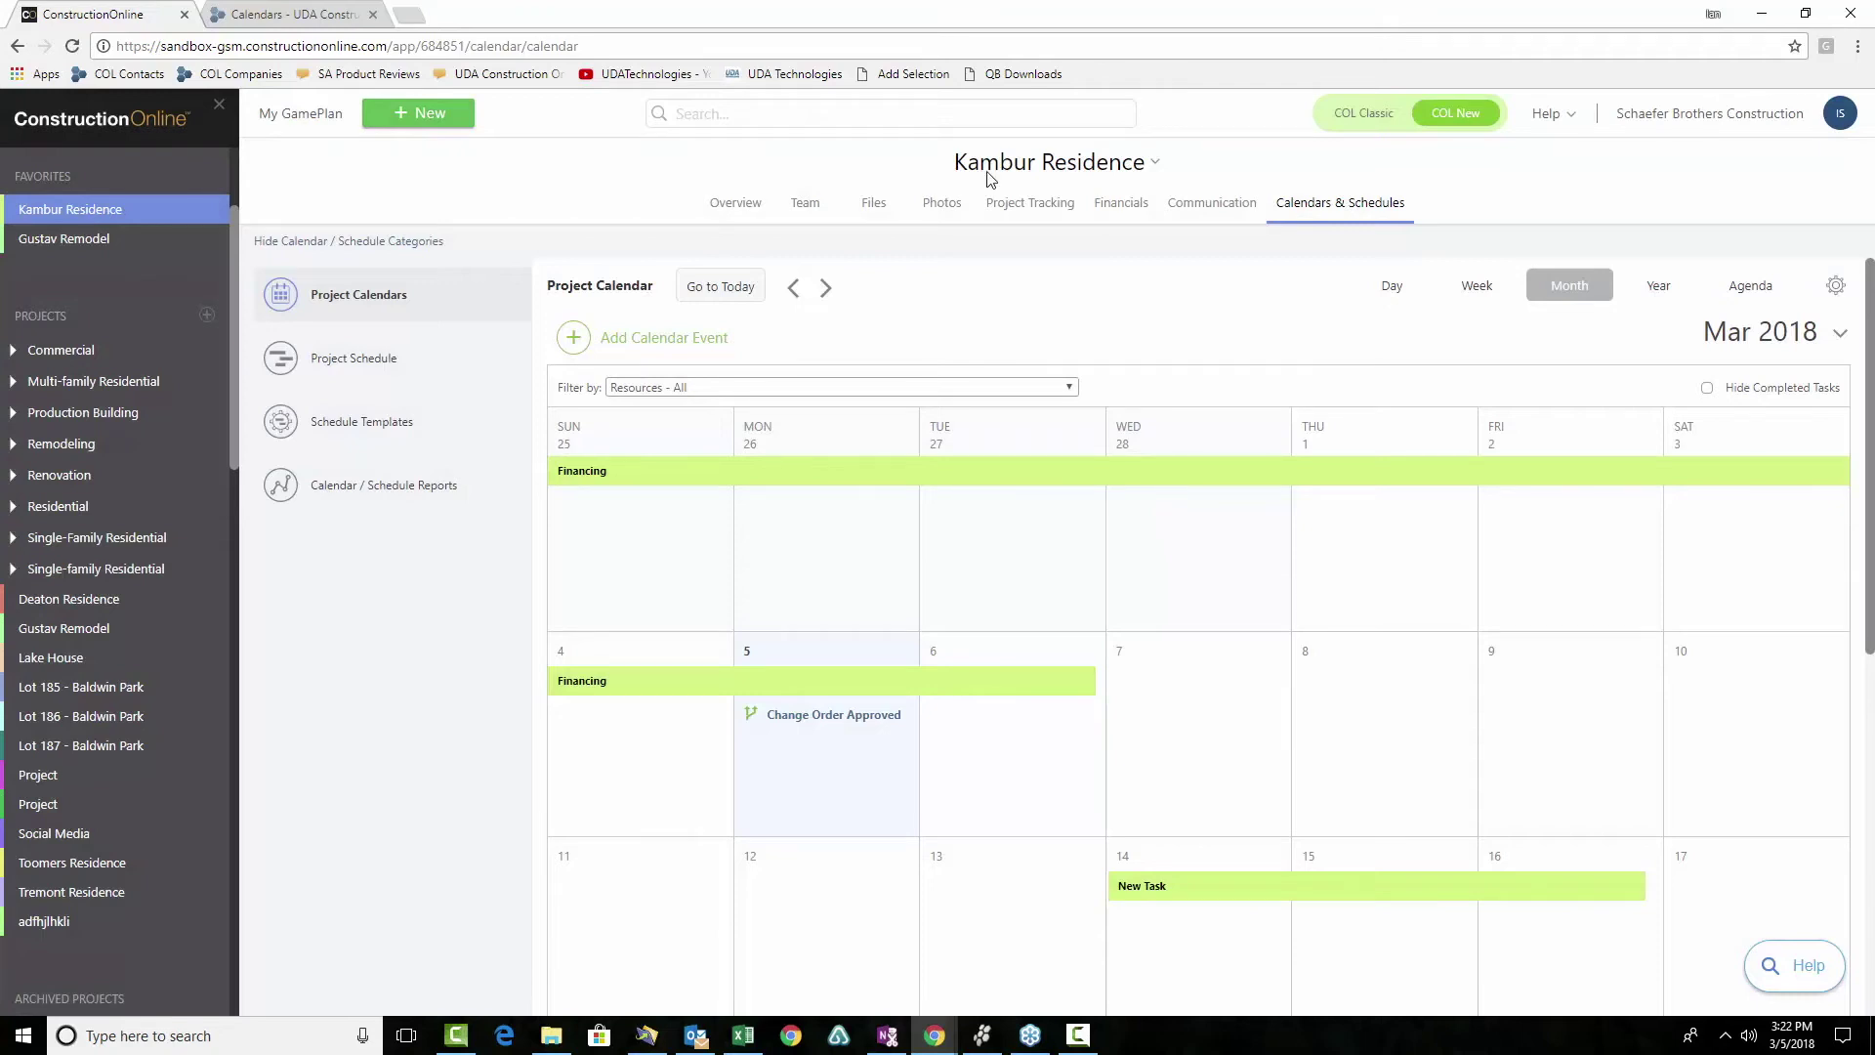
Switch to the classic ConstructionOnline and open the Kambur Schedule's Gantt chart from its scheduling section
left_click(308, 17)
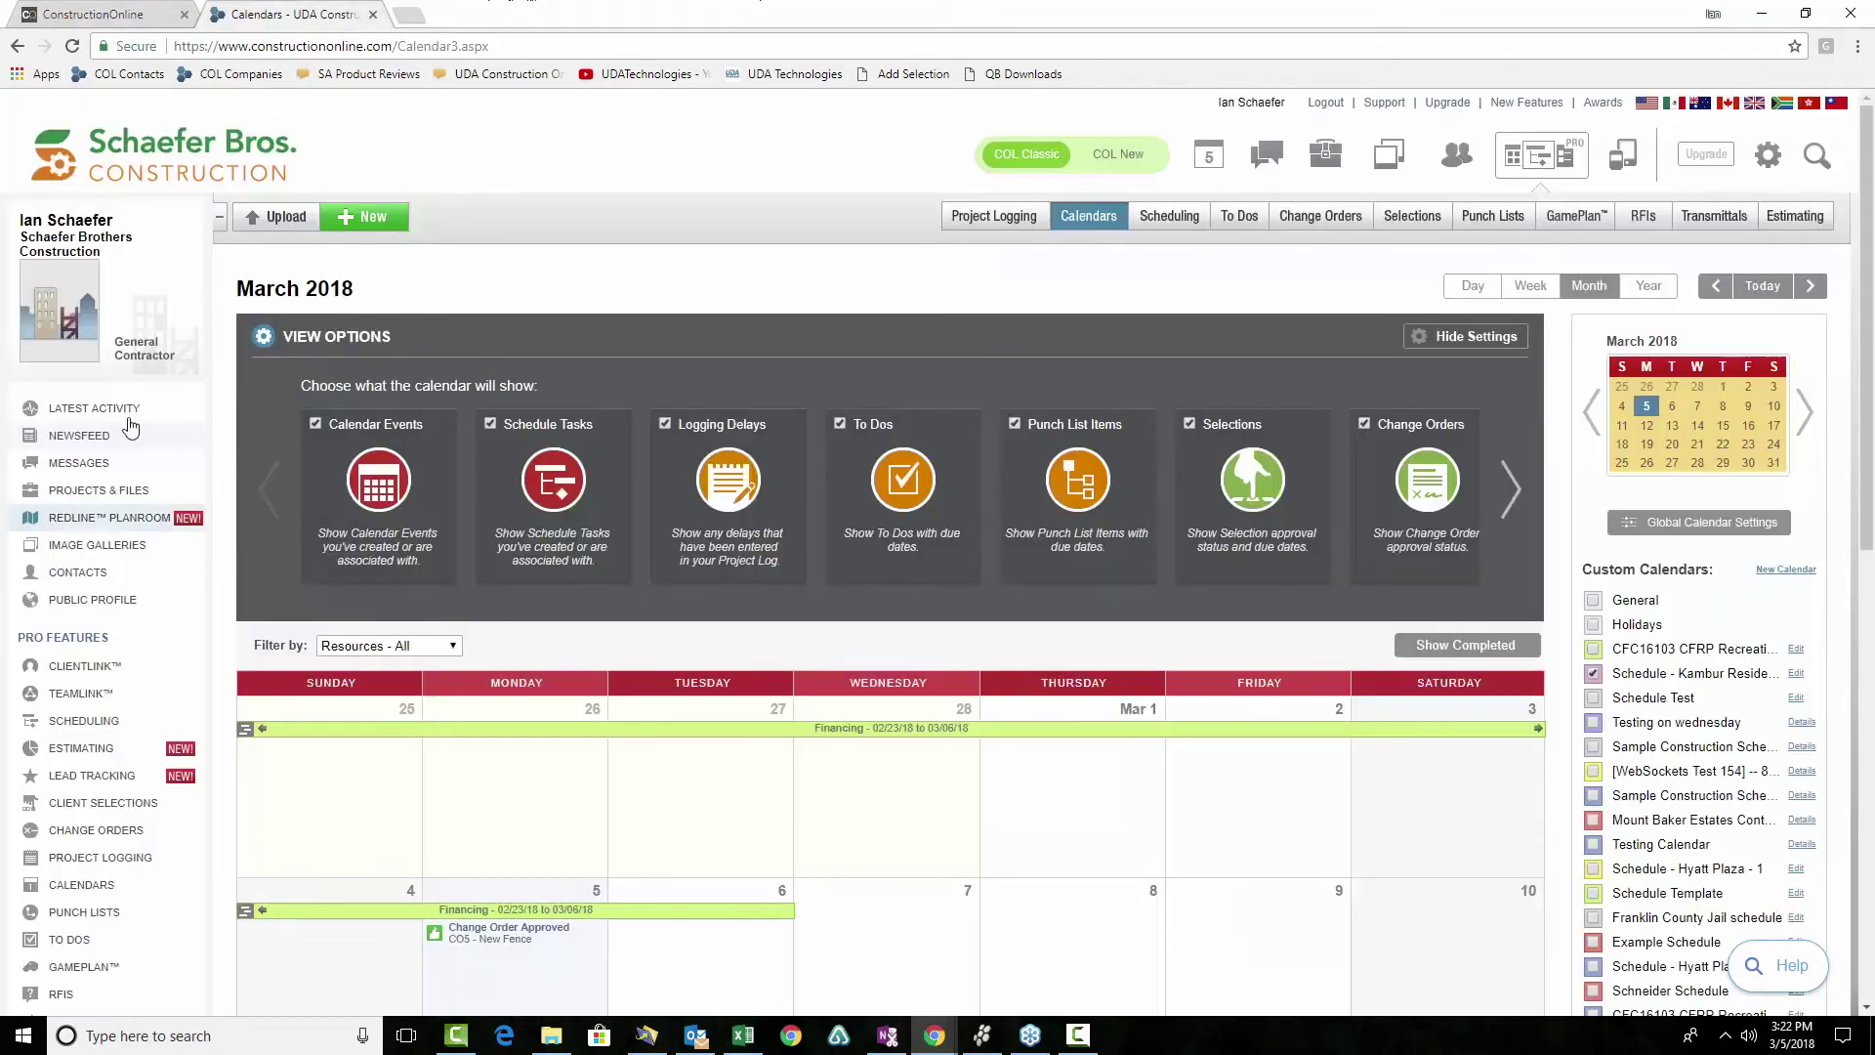
left_click(126, 723)
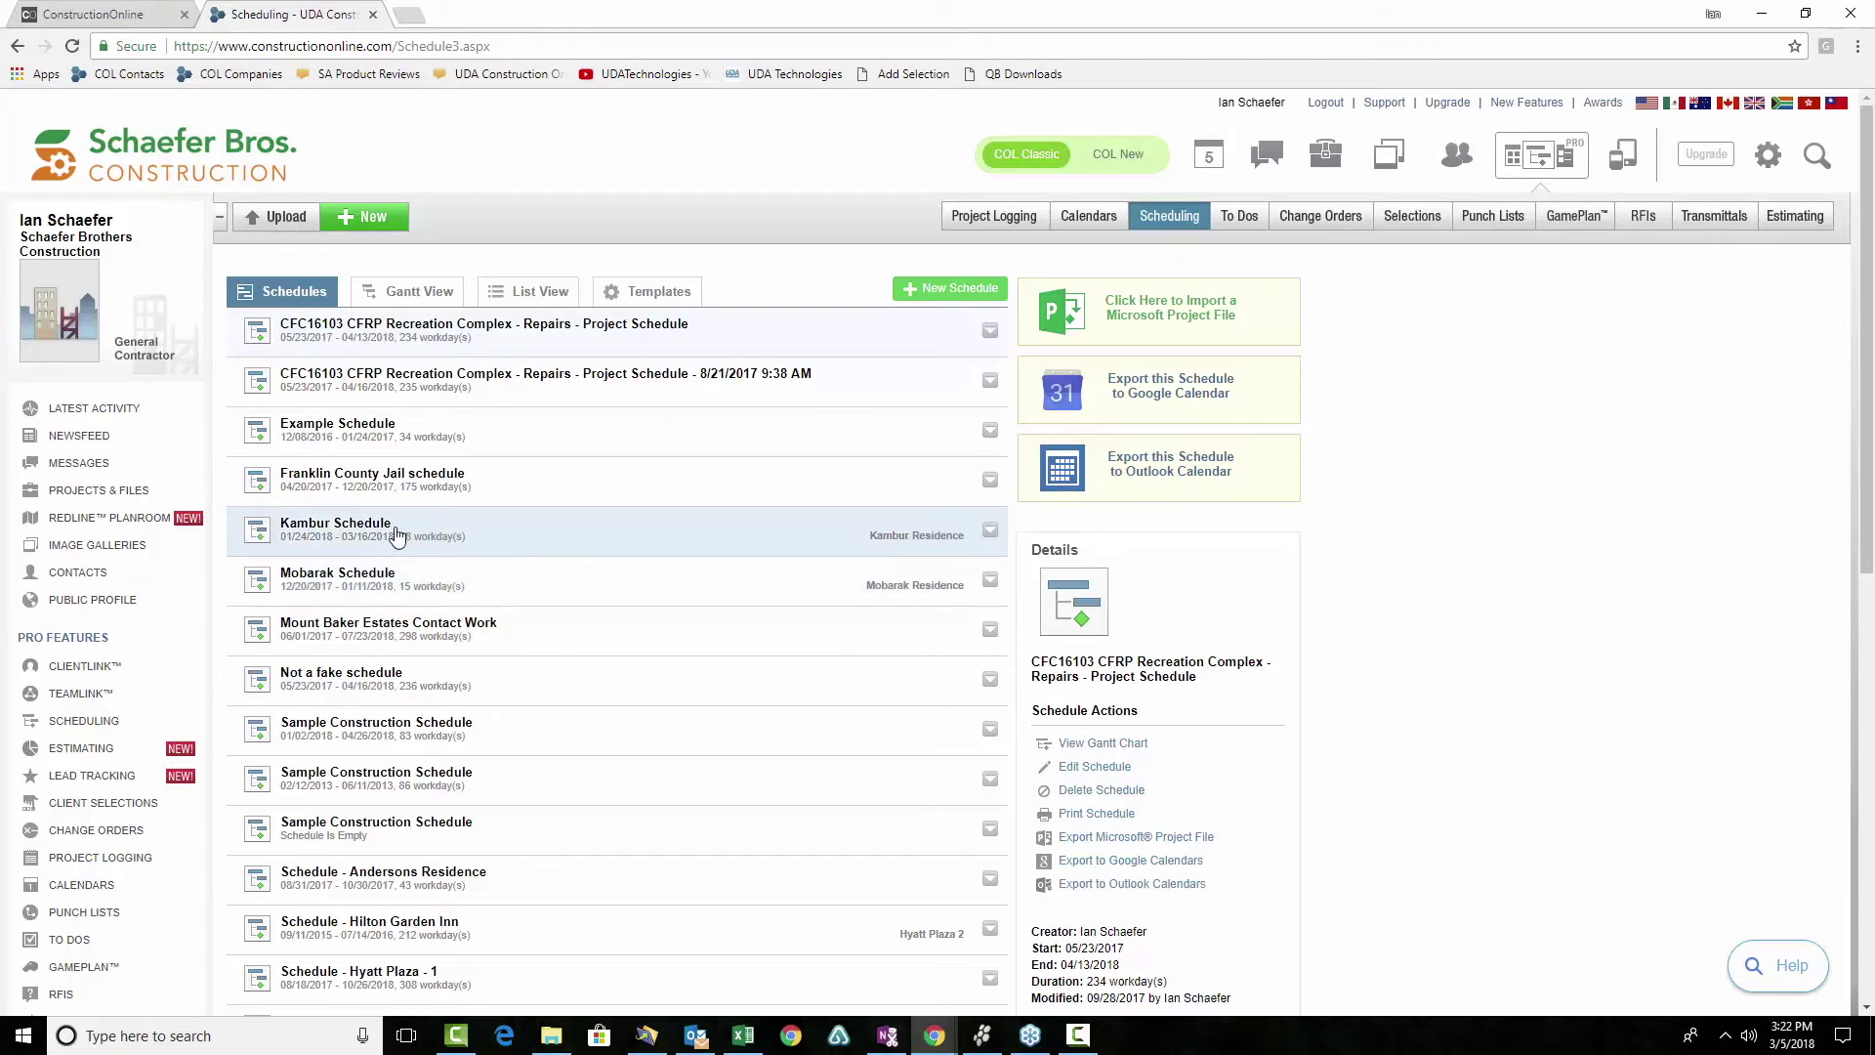
left_click(397, 535)
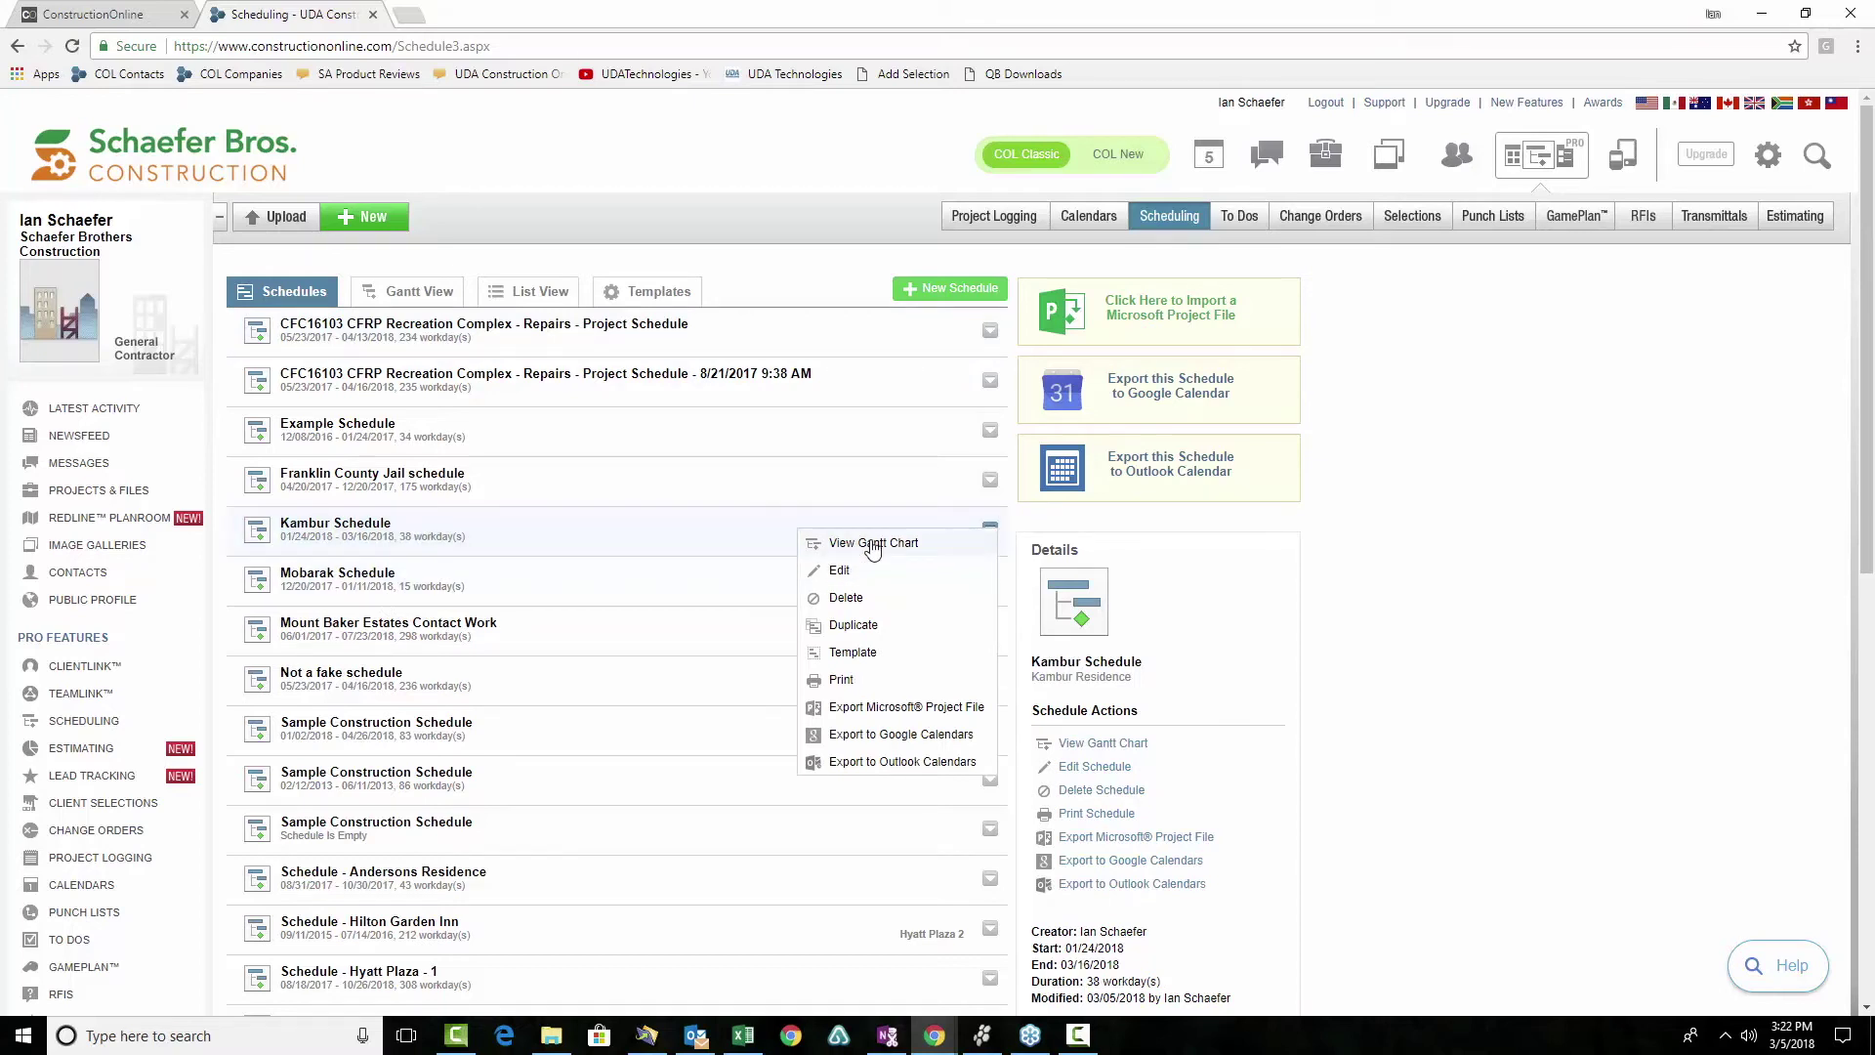
left_click(873, 547)
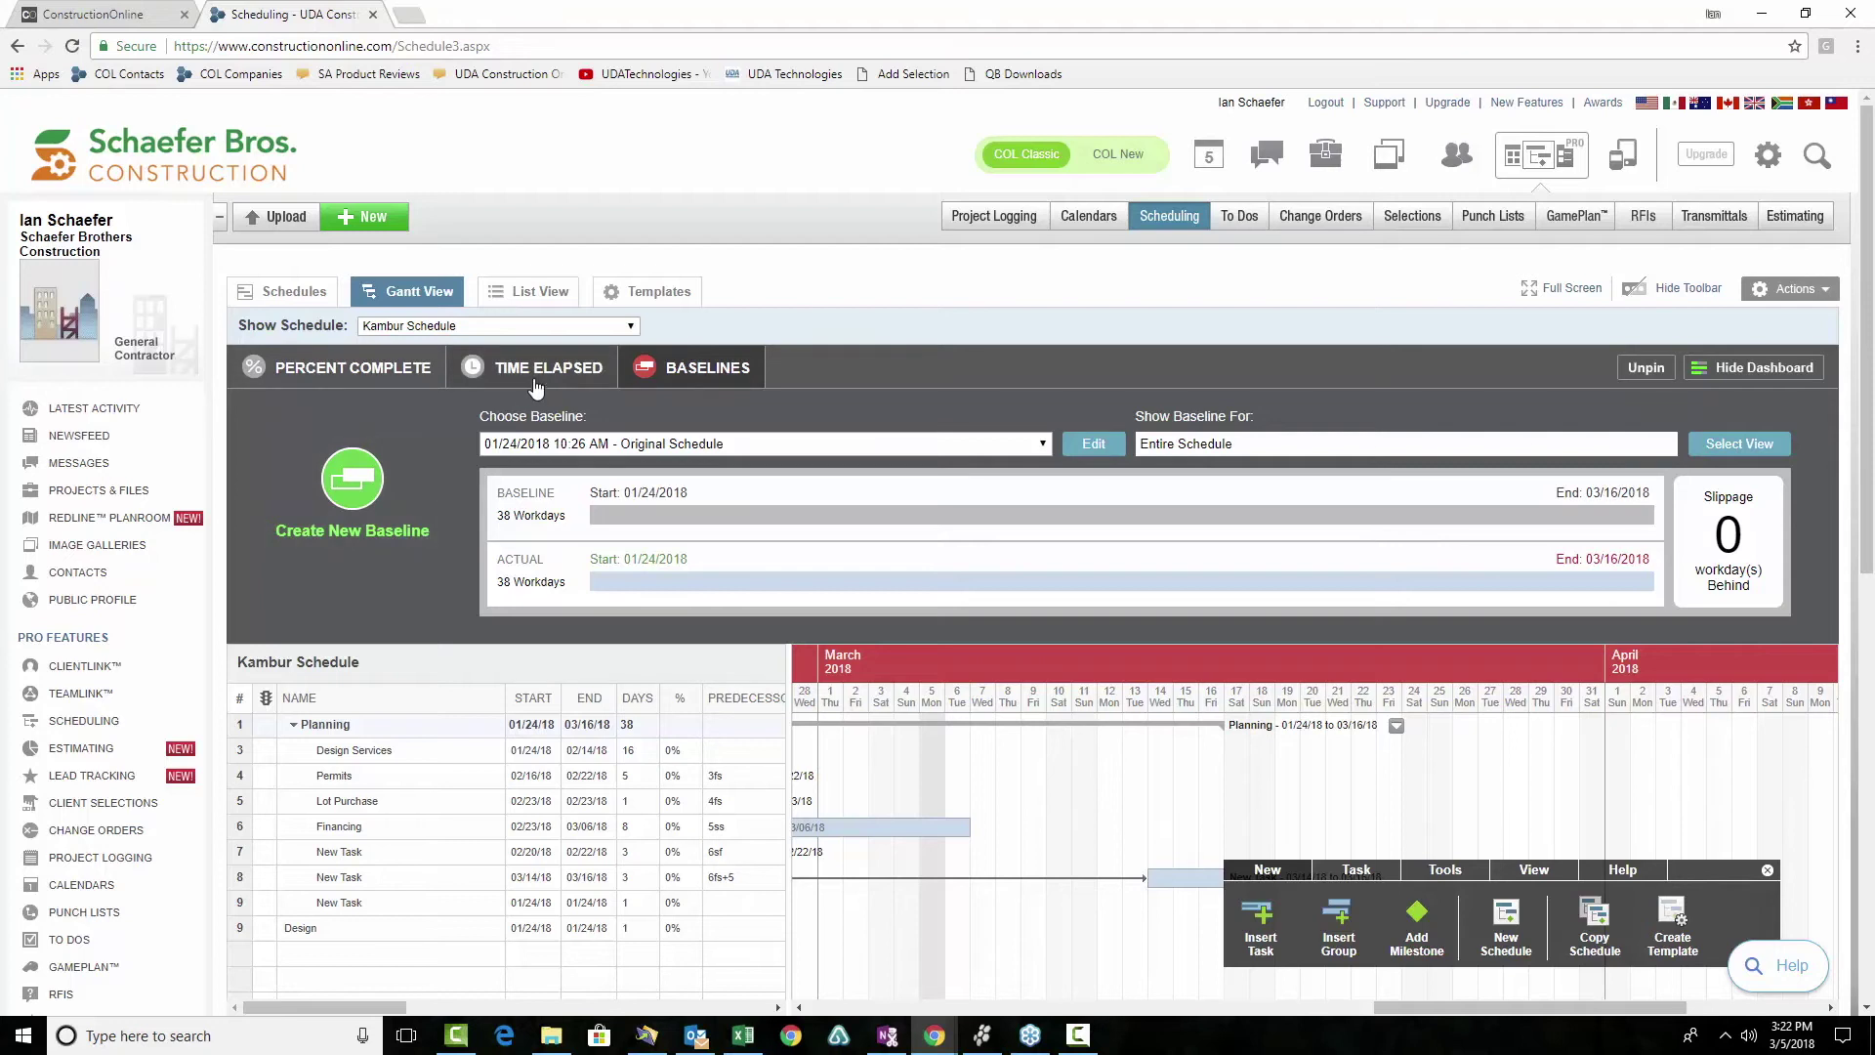
Add a task named "Site Work" beneath Design in the Kambur Schedule and convert it to a group
scroll(311, 882, "down", 1)
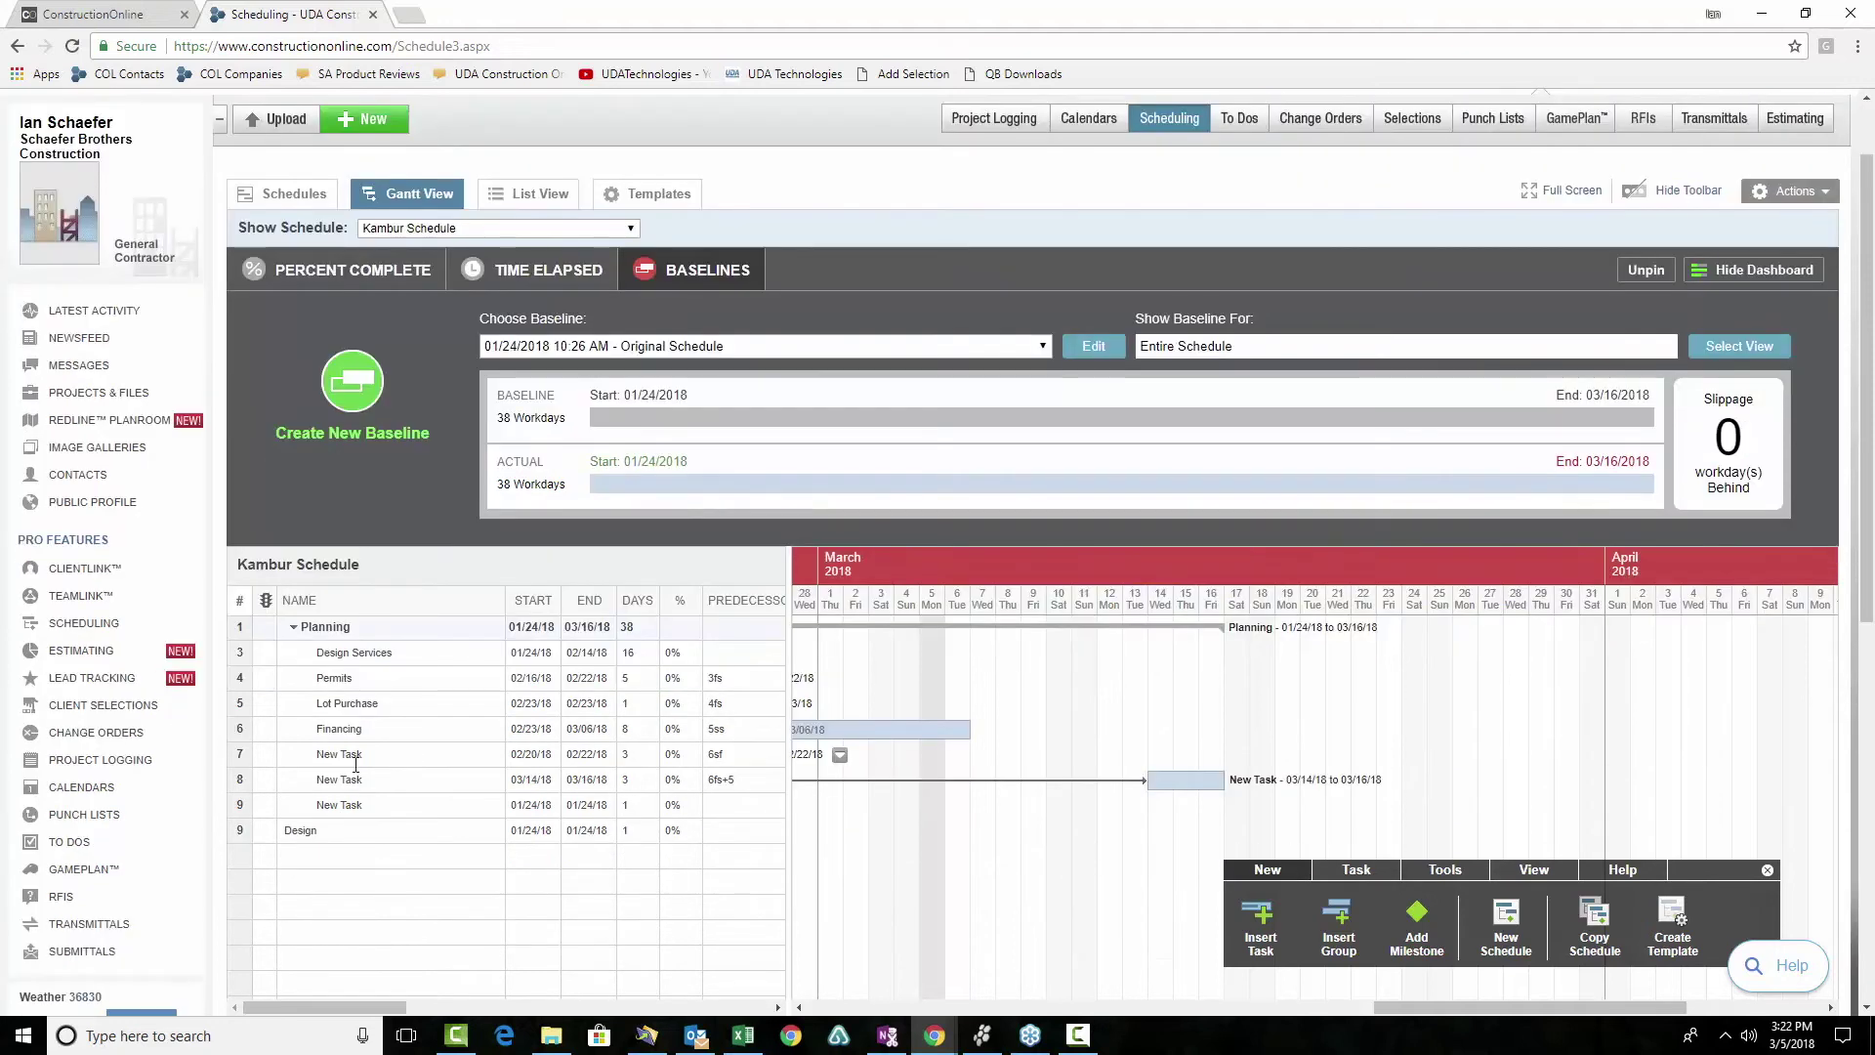
left_click(353, 855)
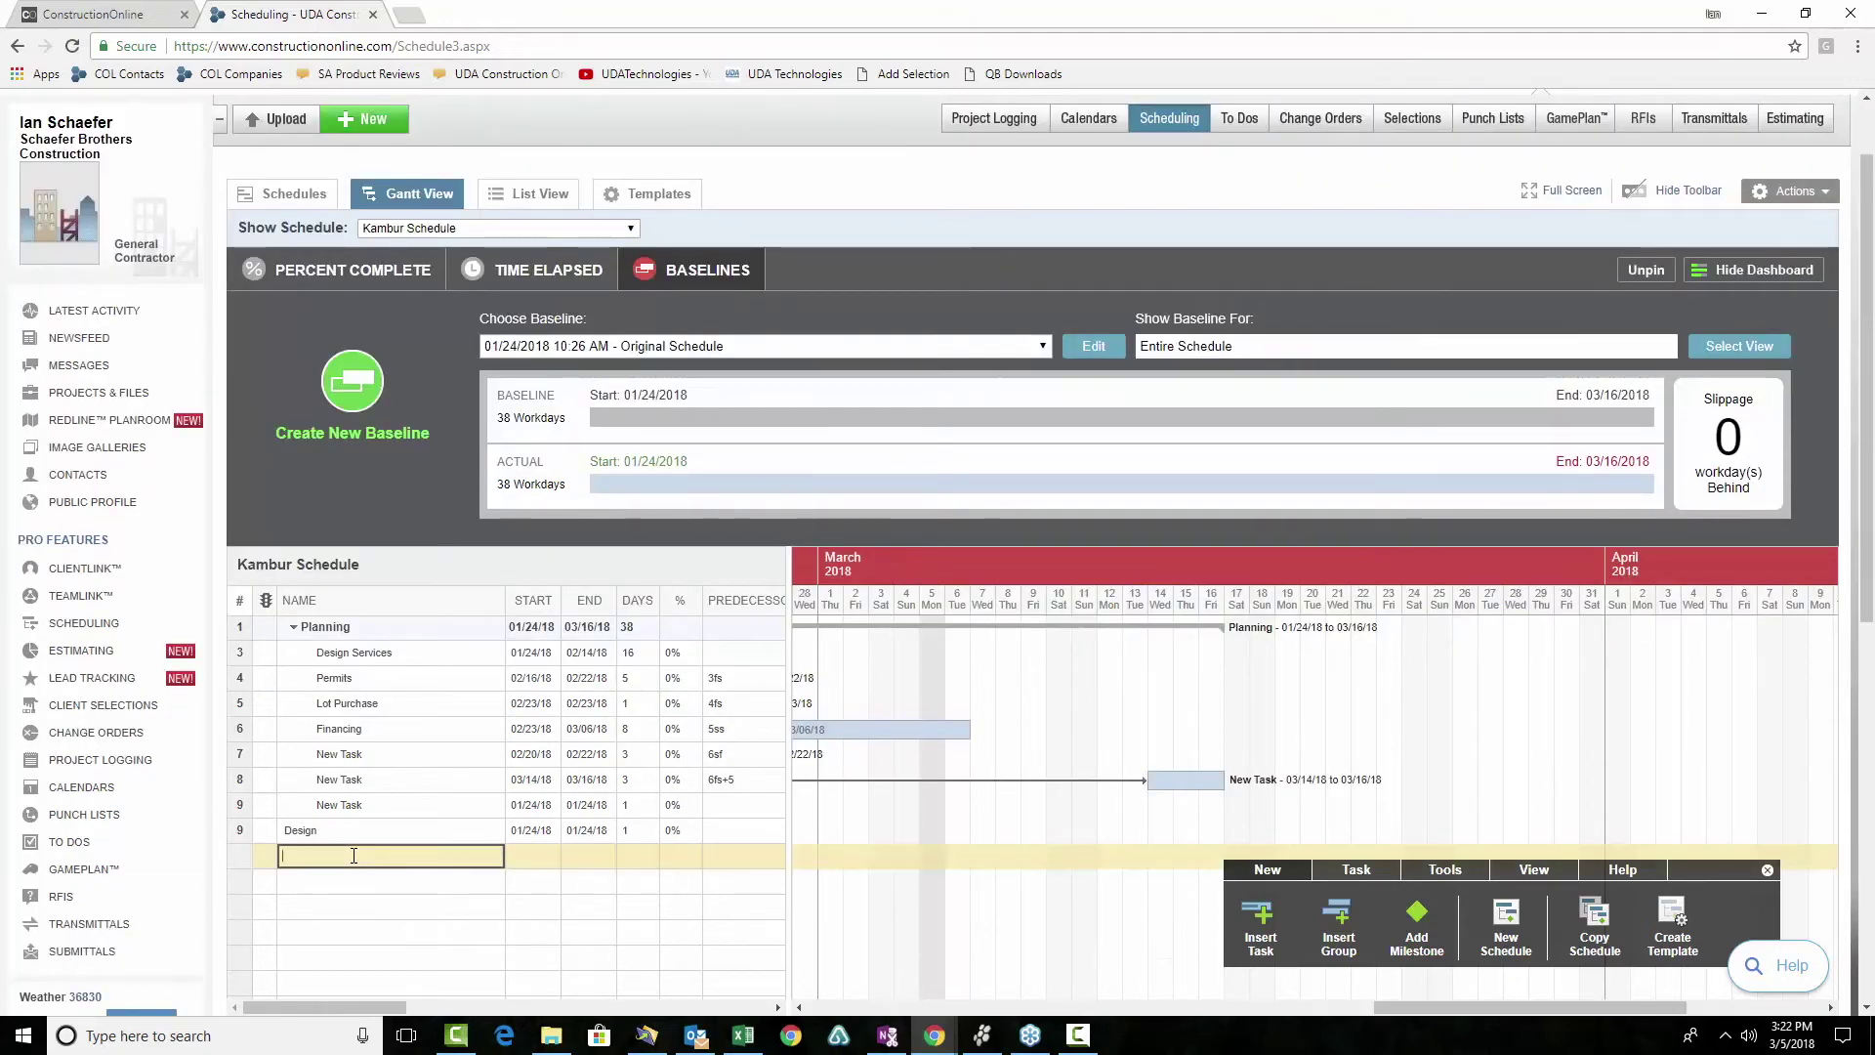
type("Site Work")
left_click(1352, 872)
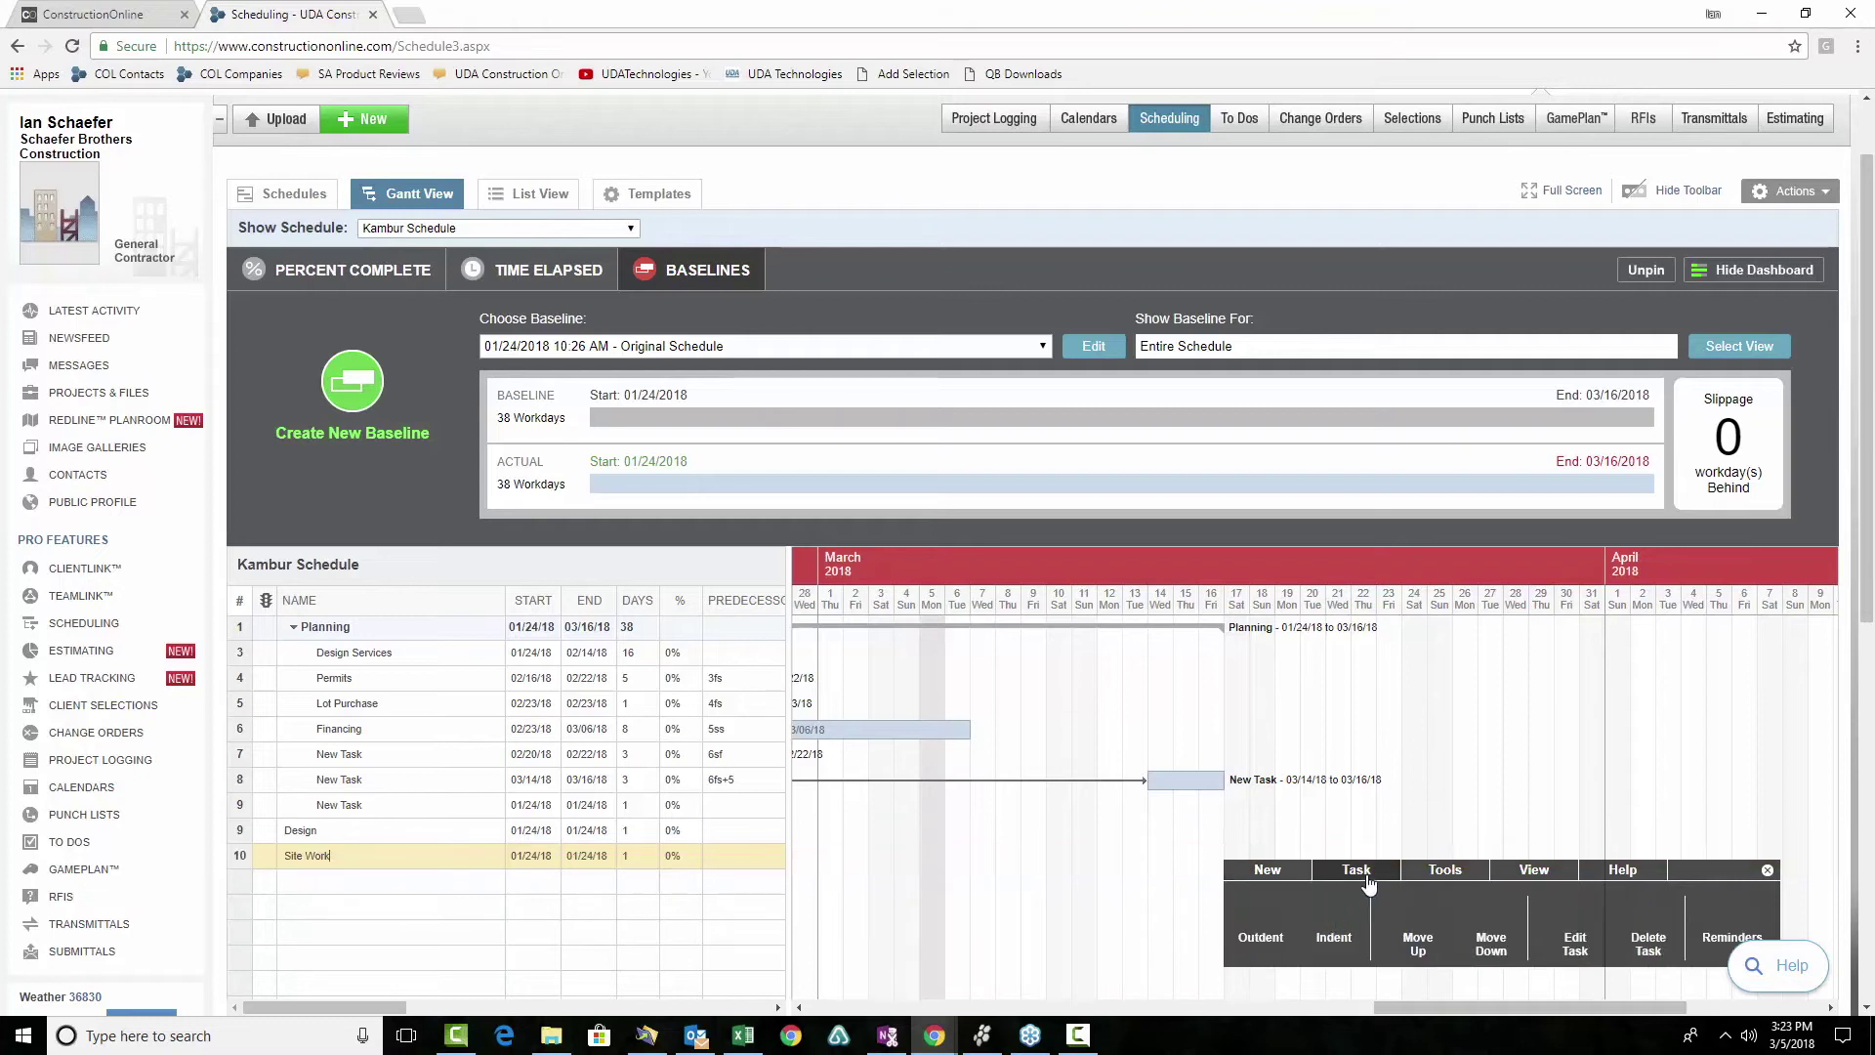
left_click(1432, 872)
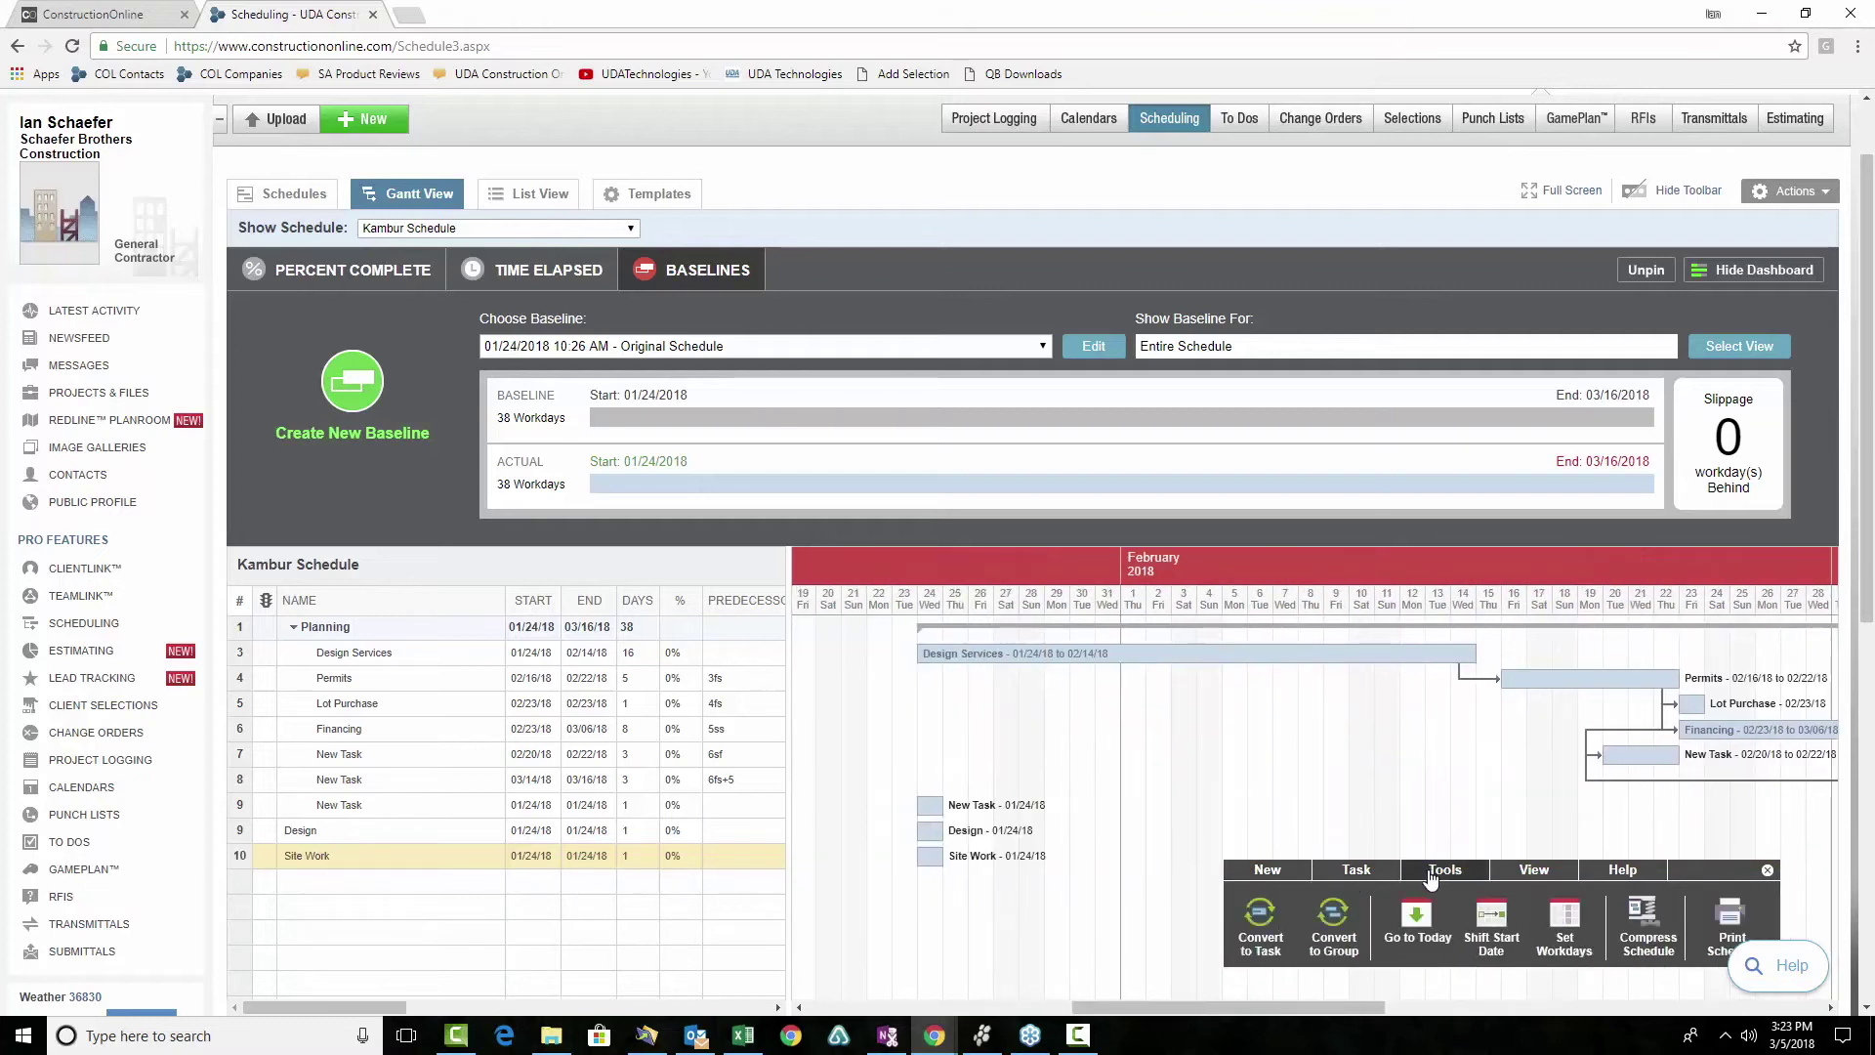
left_click(1333, 923)
Add the tasks "Site Clearing" and "Backfill" beneath the Site Work group in the Kambur Schedule
left_click(406, 882)
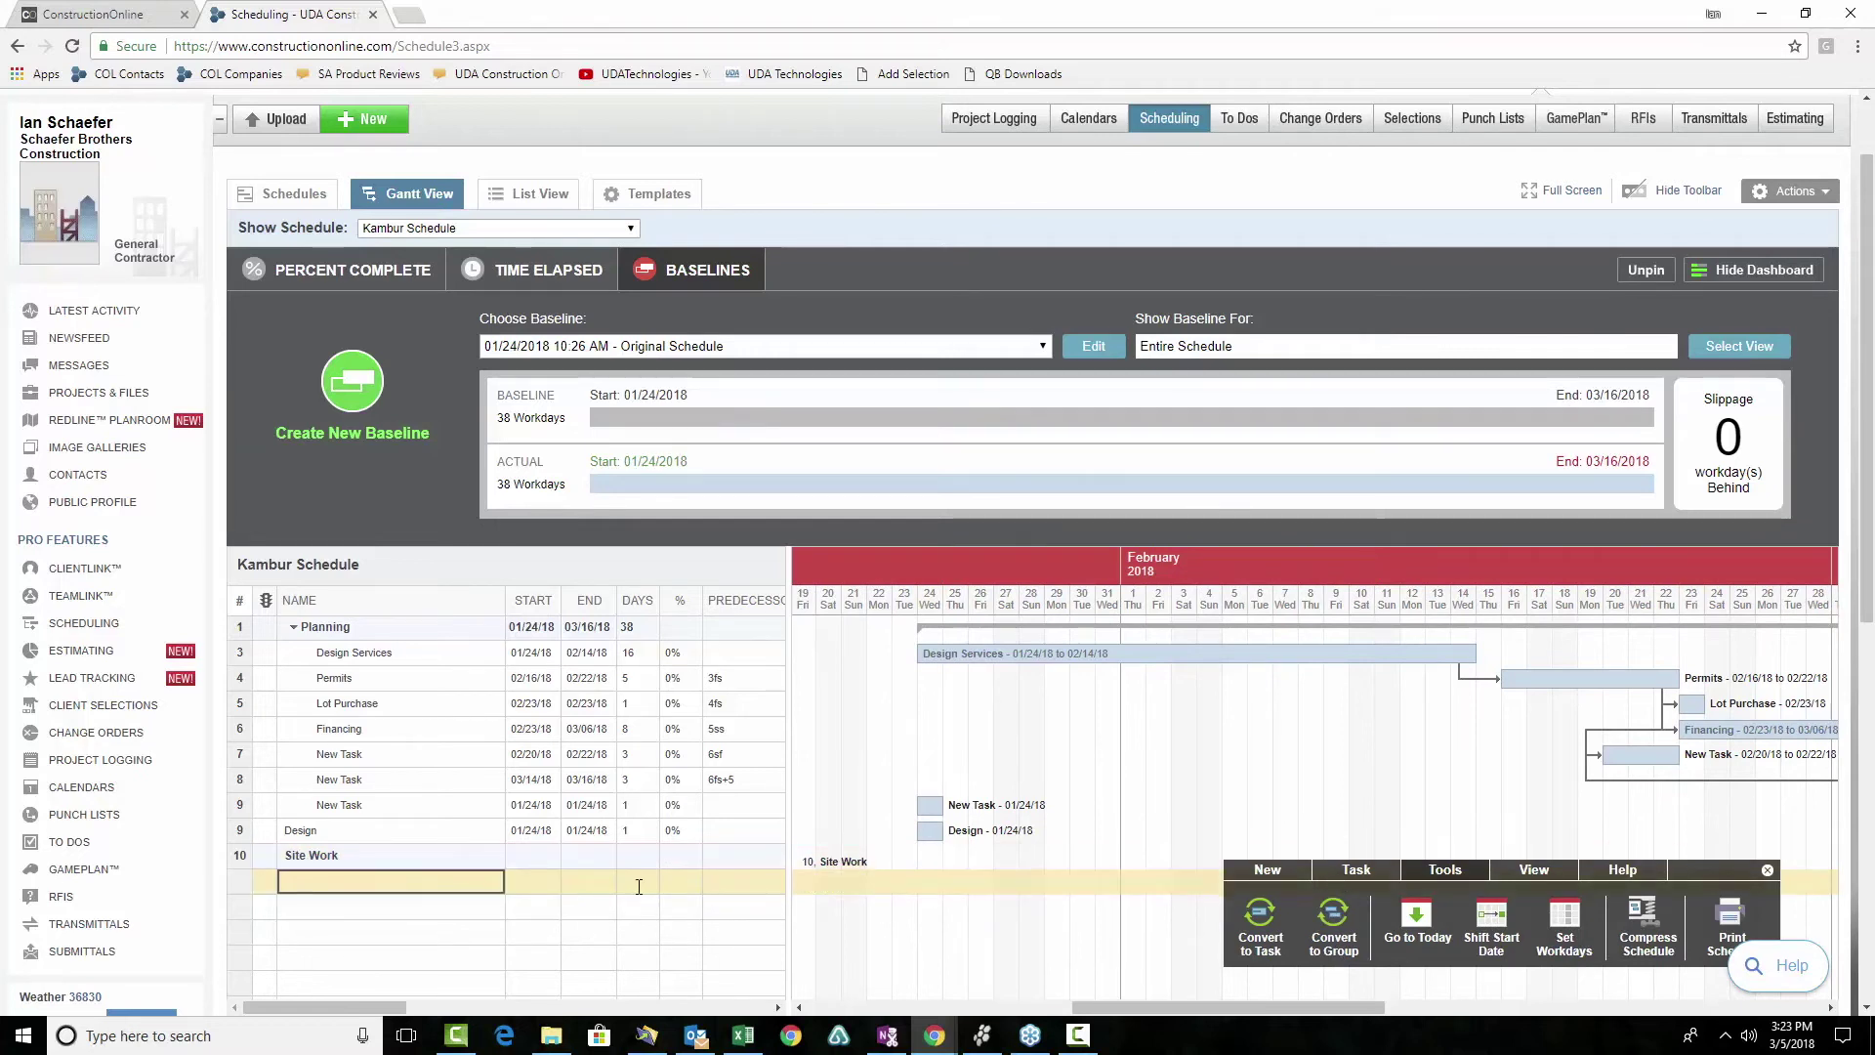
type("Site Cliearing")
key("Return")
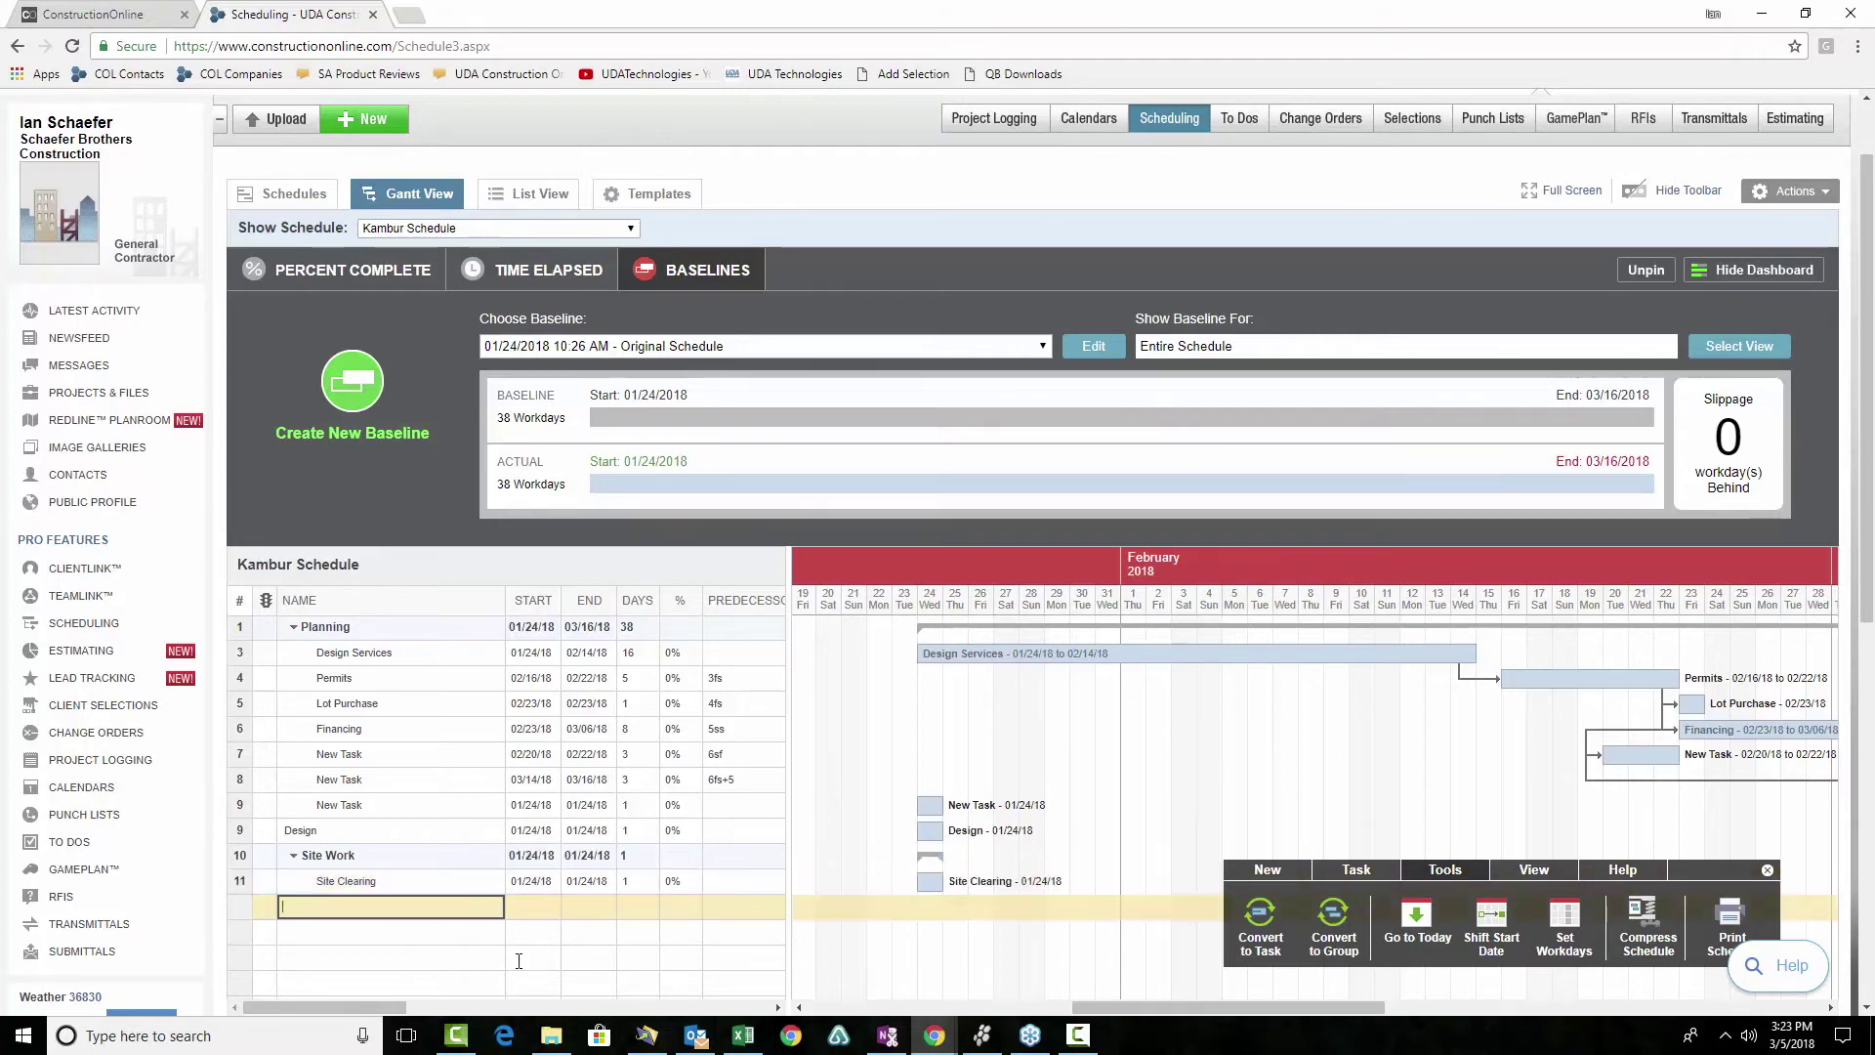
type("Backfill")
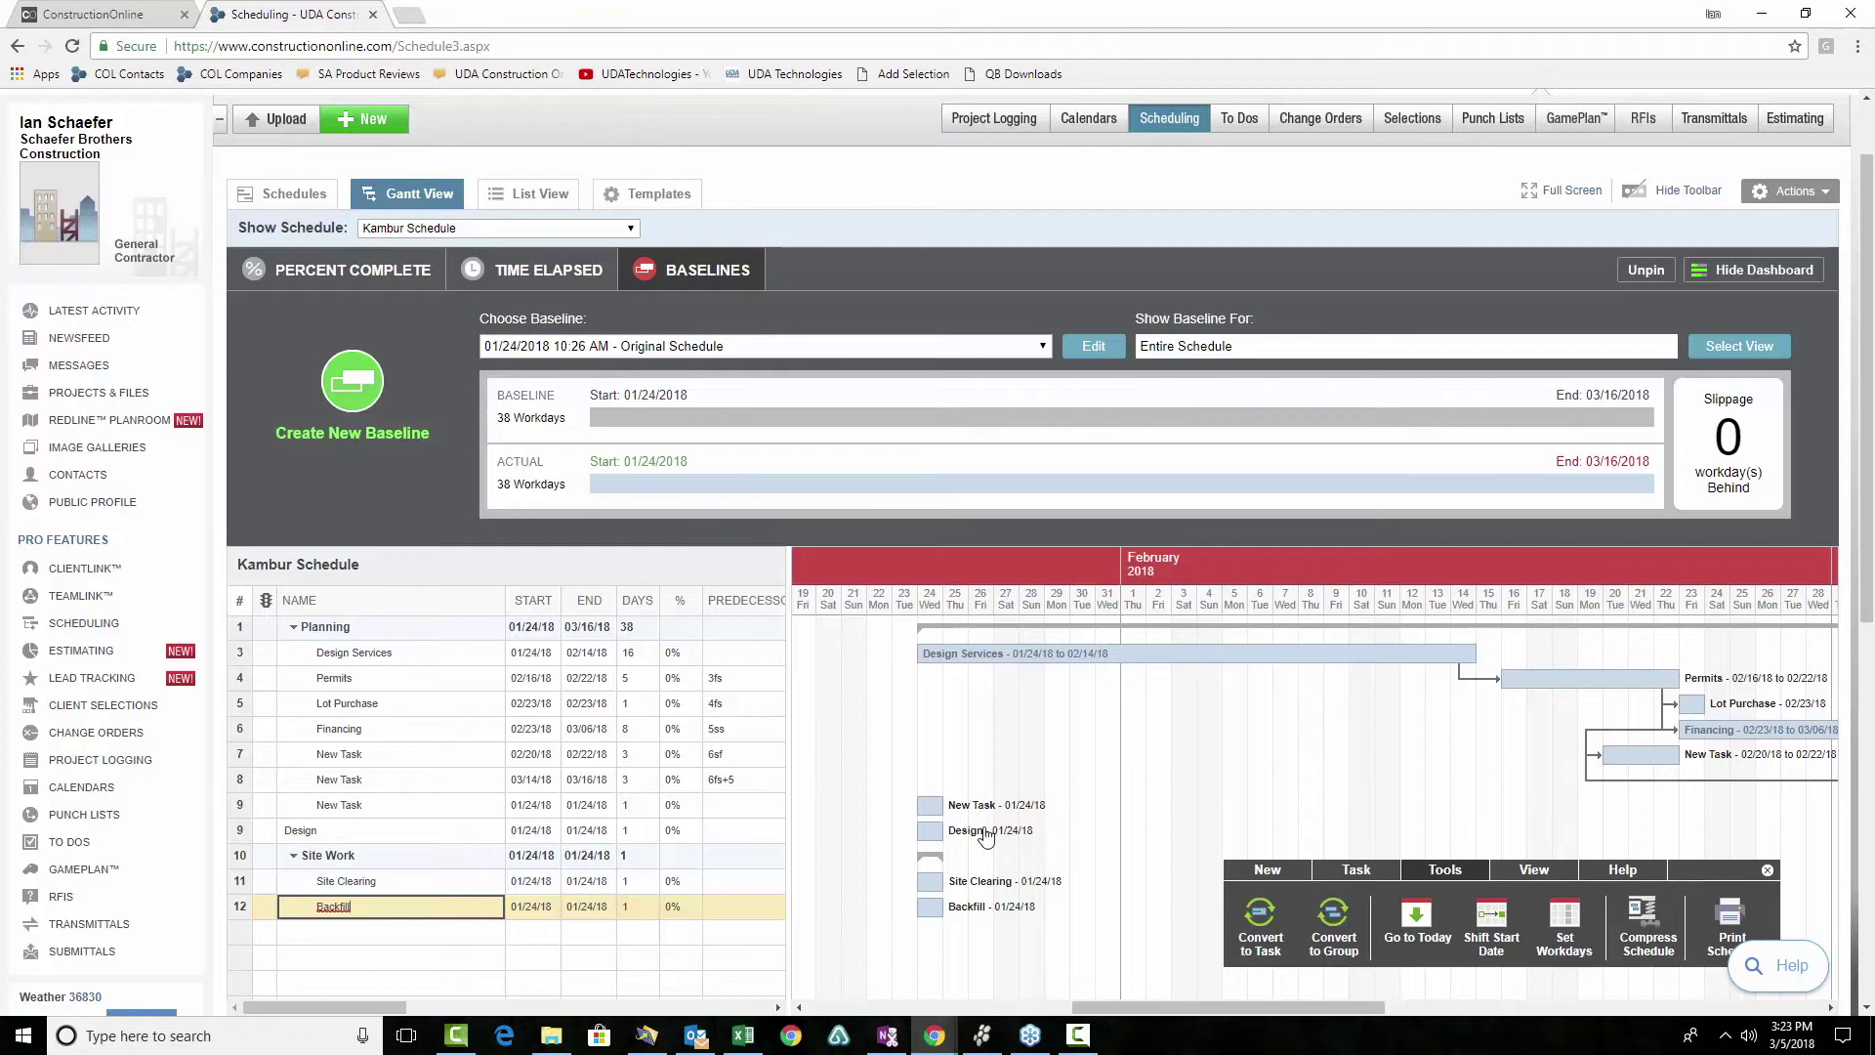
Show the schedule's percent complete dashboard and set the Design Services task to 100% complete
left_click(322, 270)
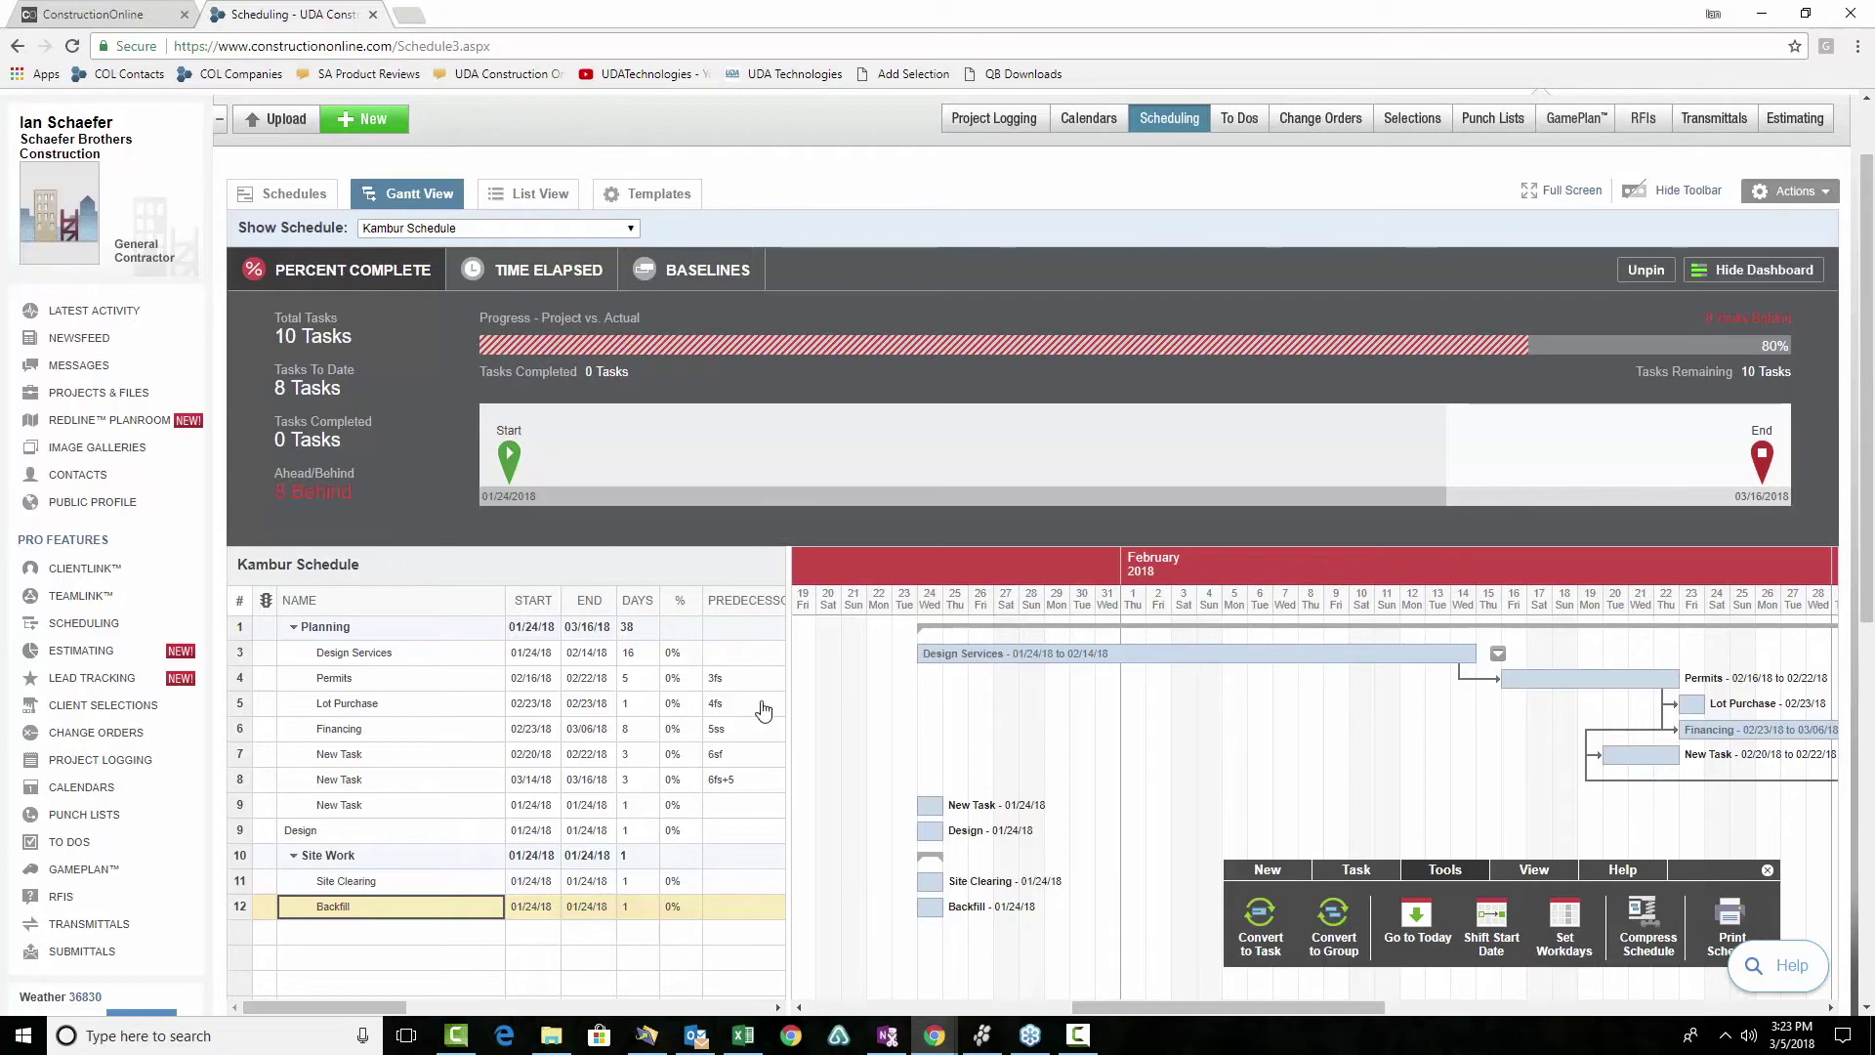
left_click(680, 653)
type("100")
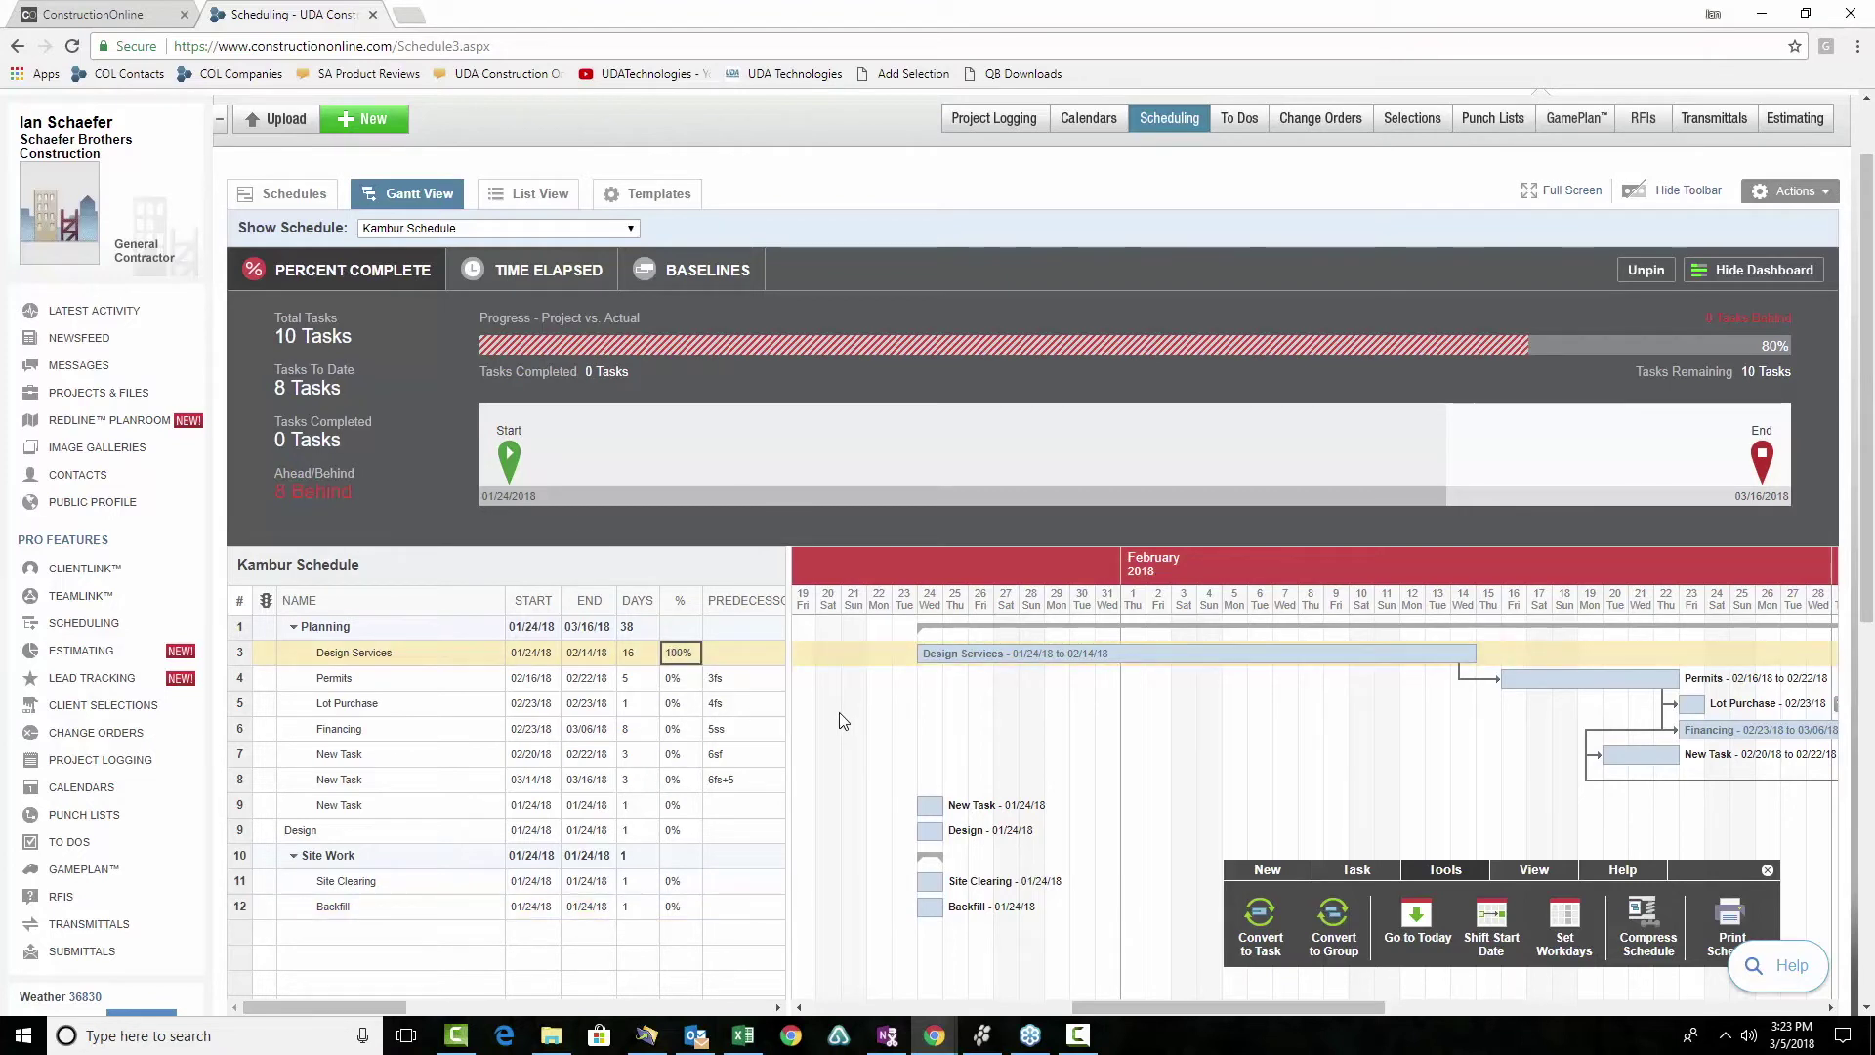
key("Return")
Set the Permits task in the Planning group to 100% complete
key("Left")
key("Left")
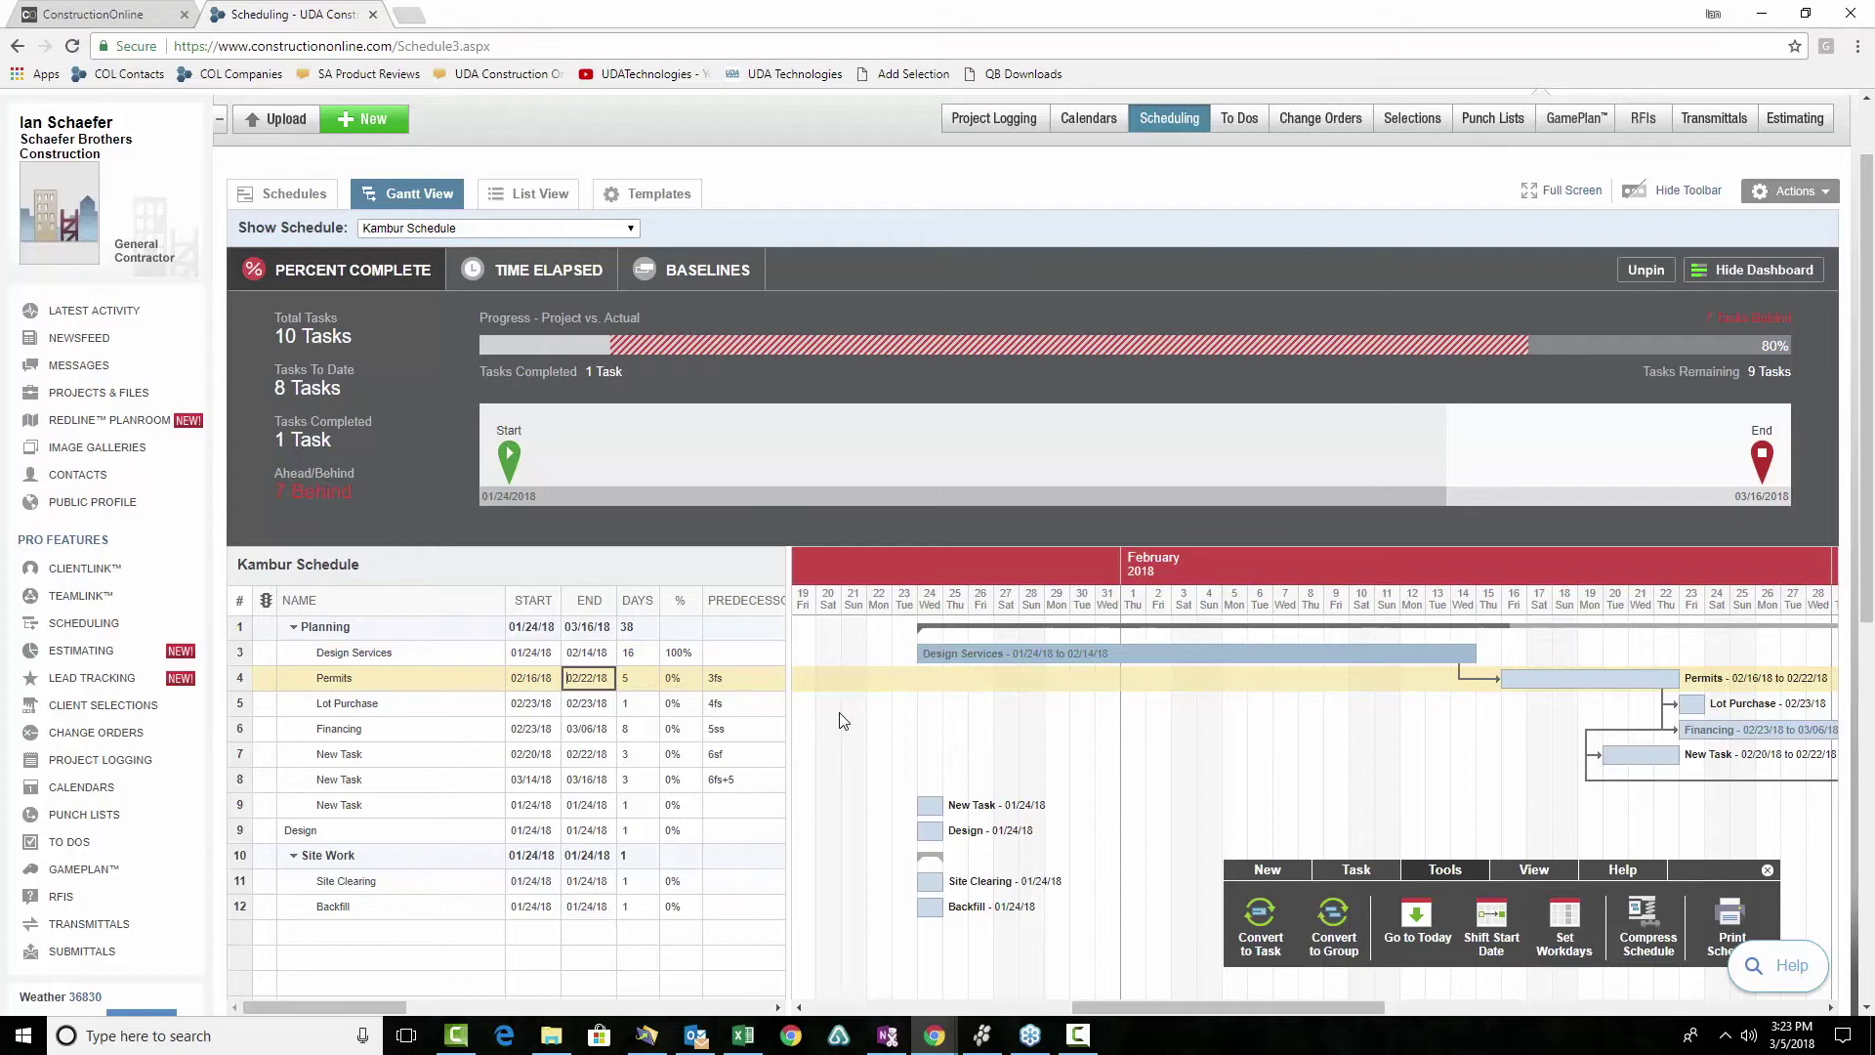
key("Right")
key("Right")
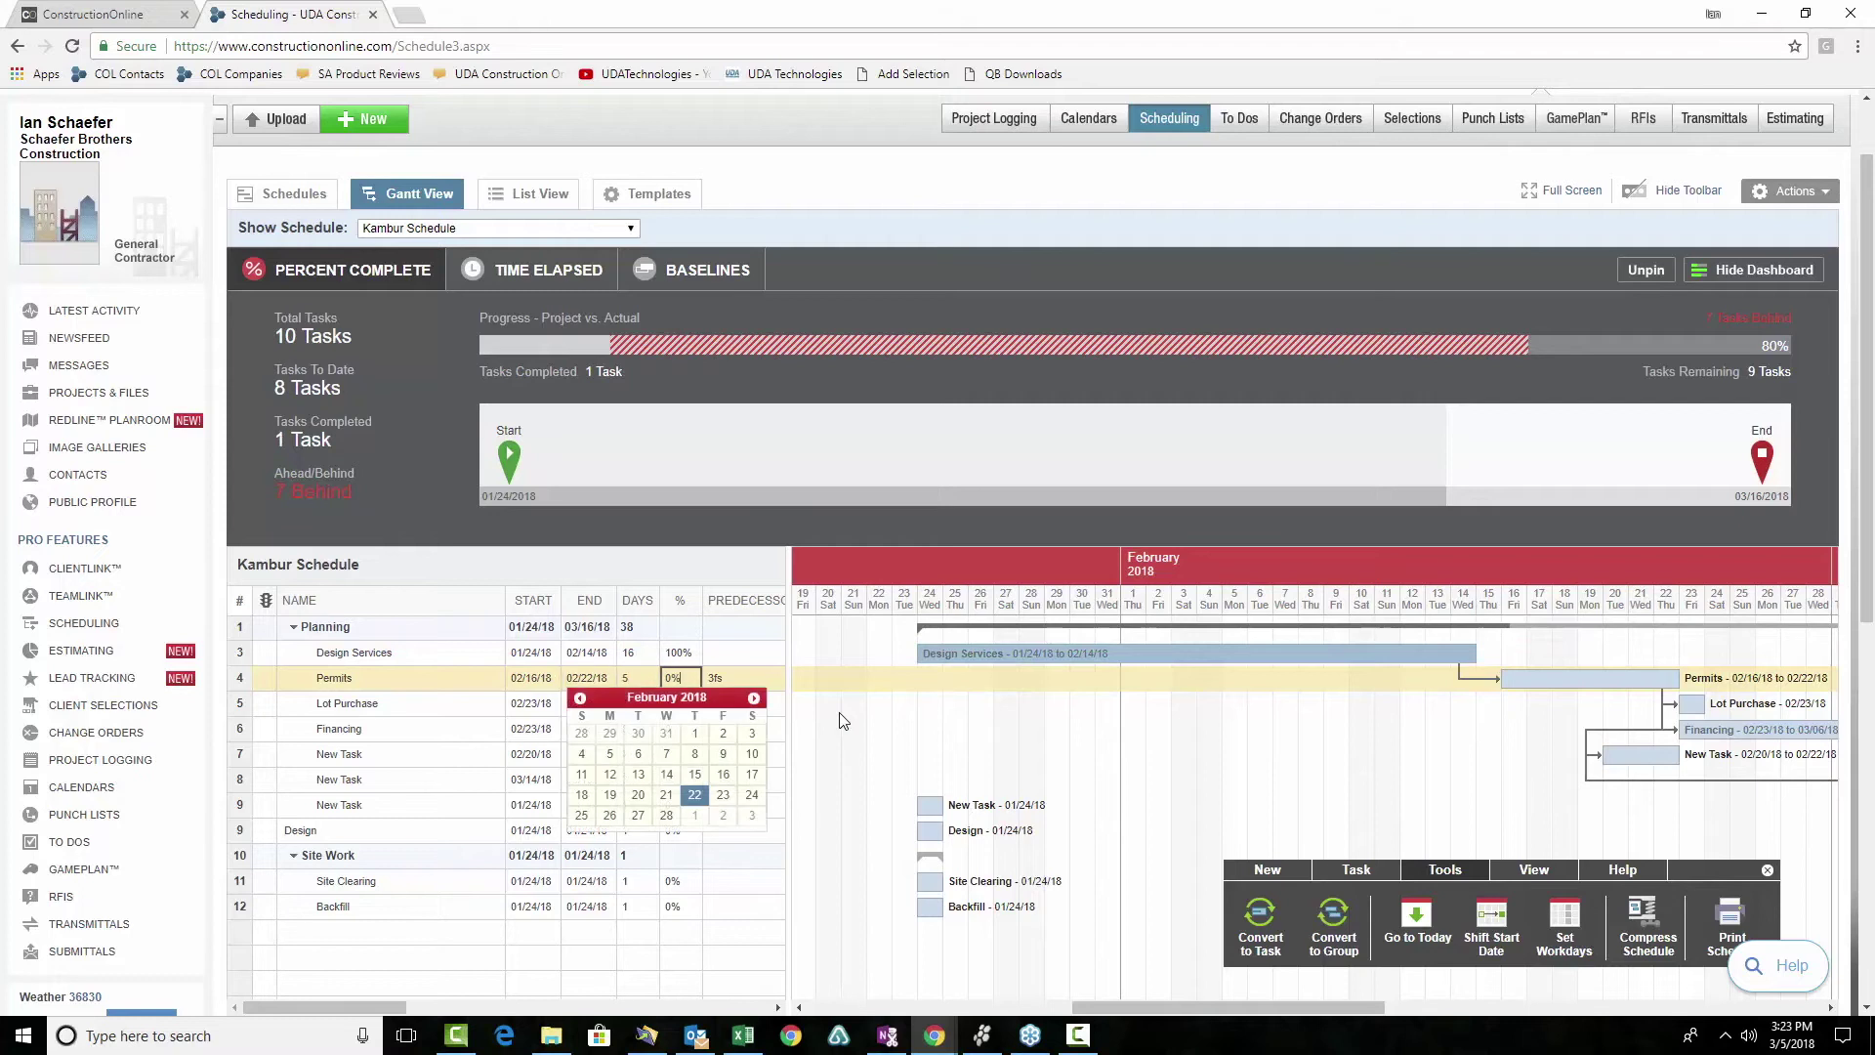
left_click(669, 678)
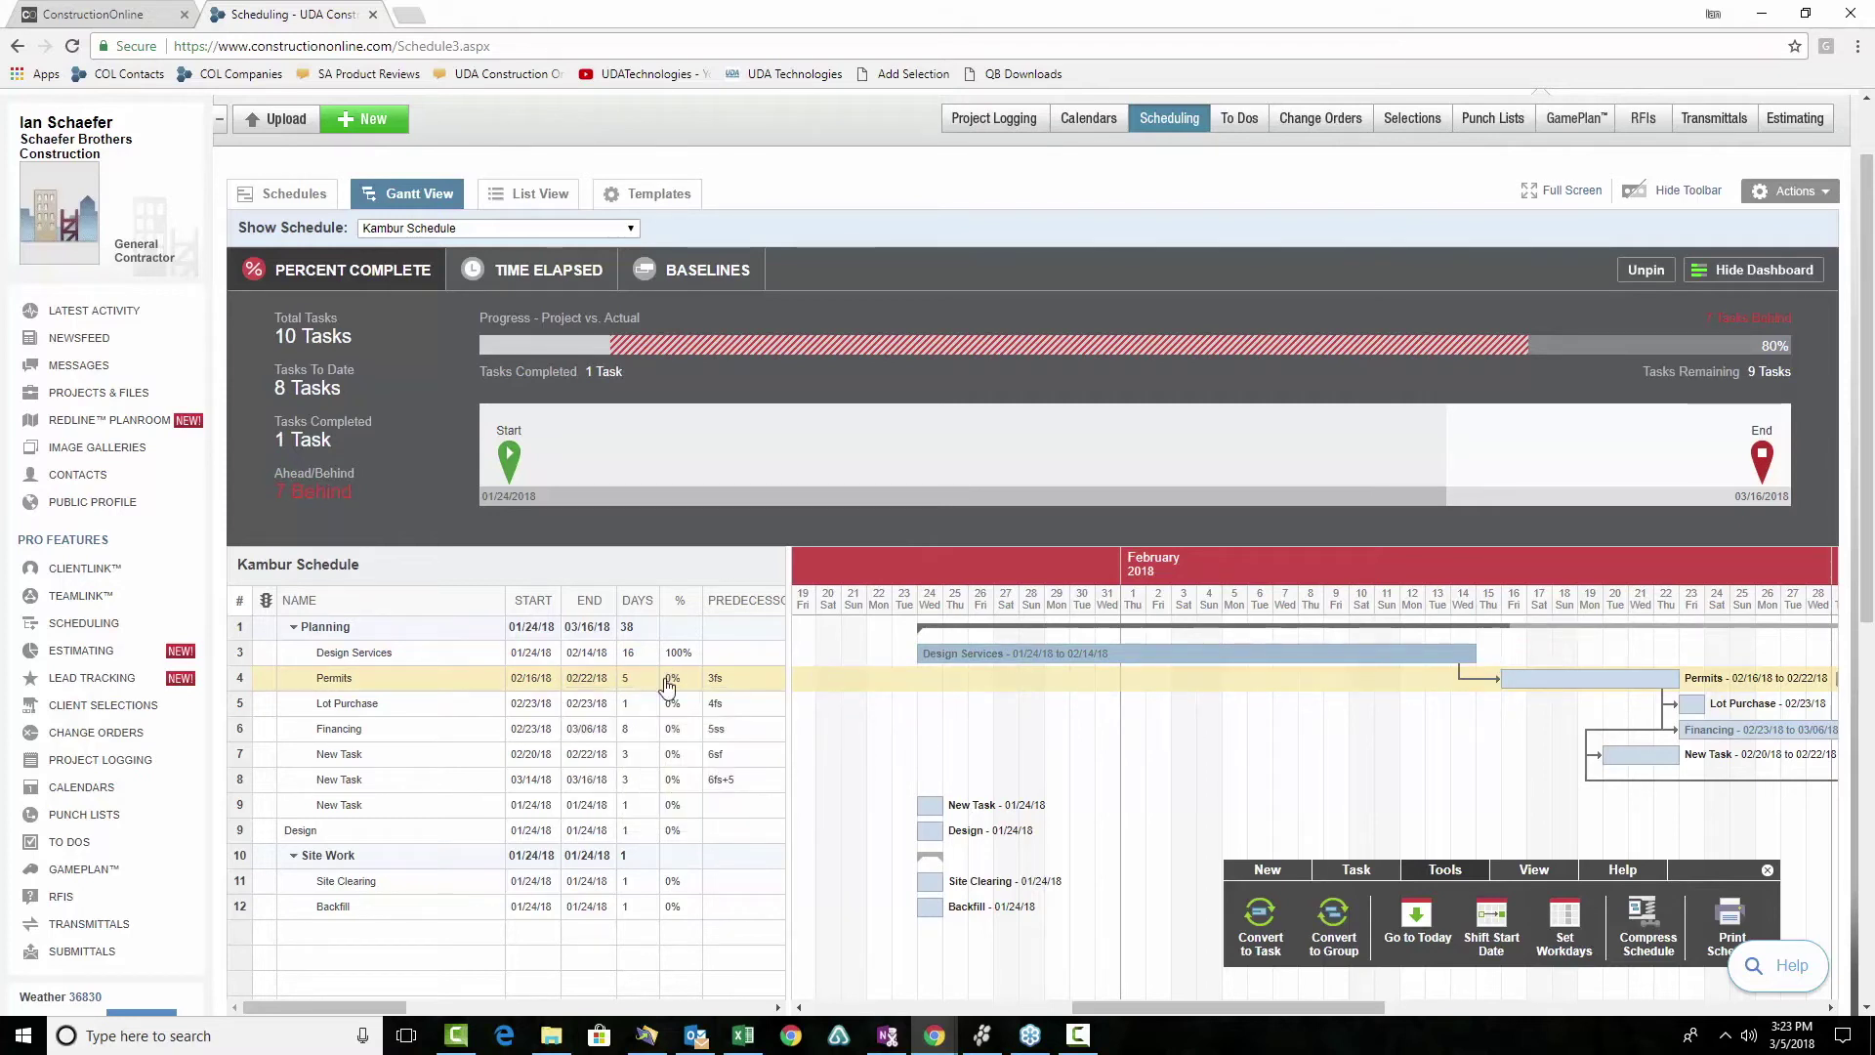
left_click(669, 678)
type("100")
key("Delete")
key("Return")
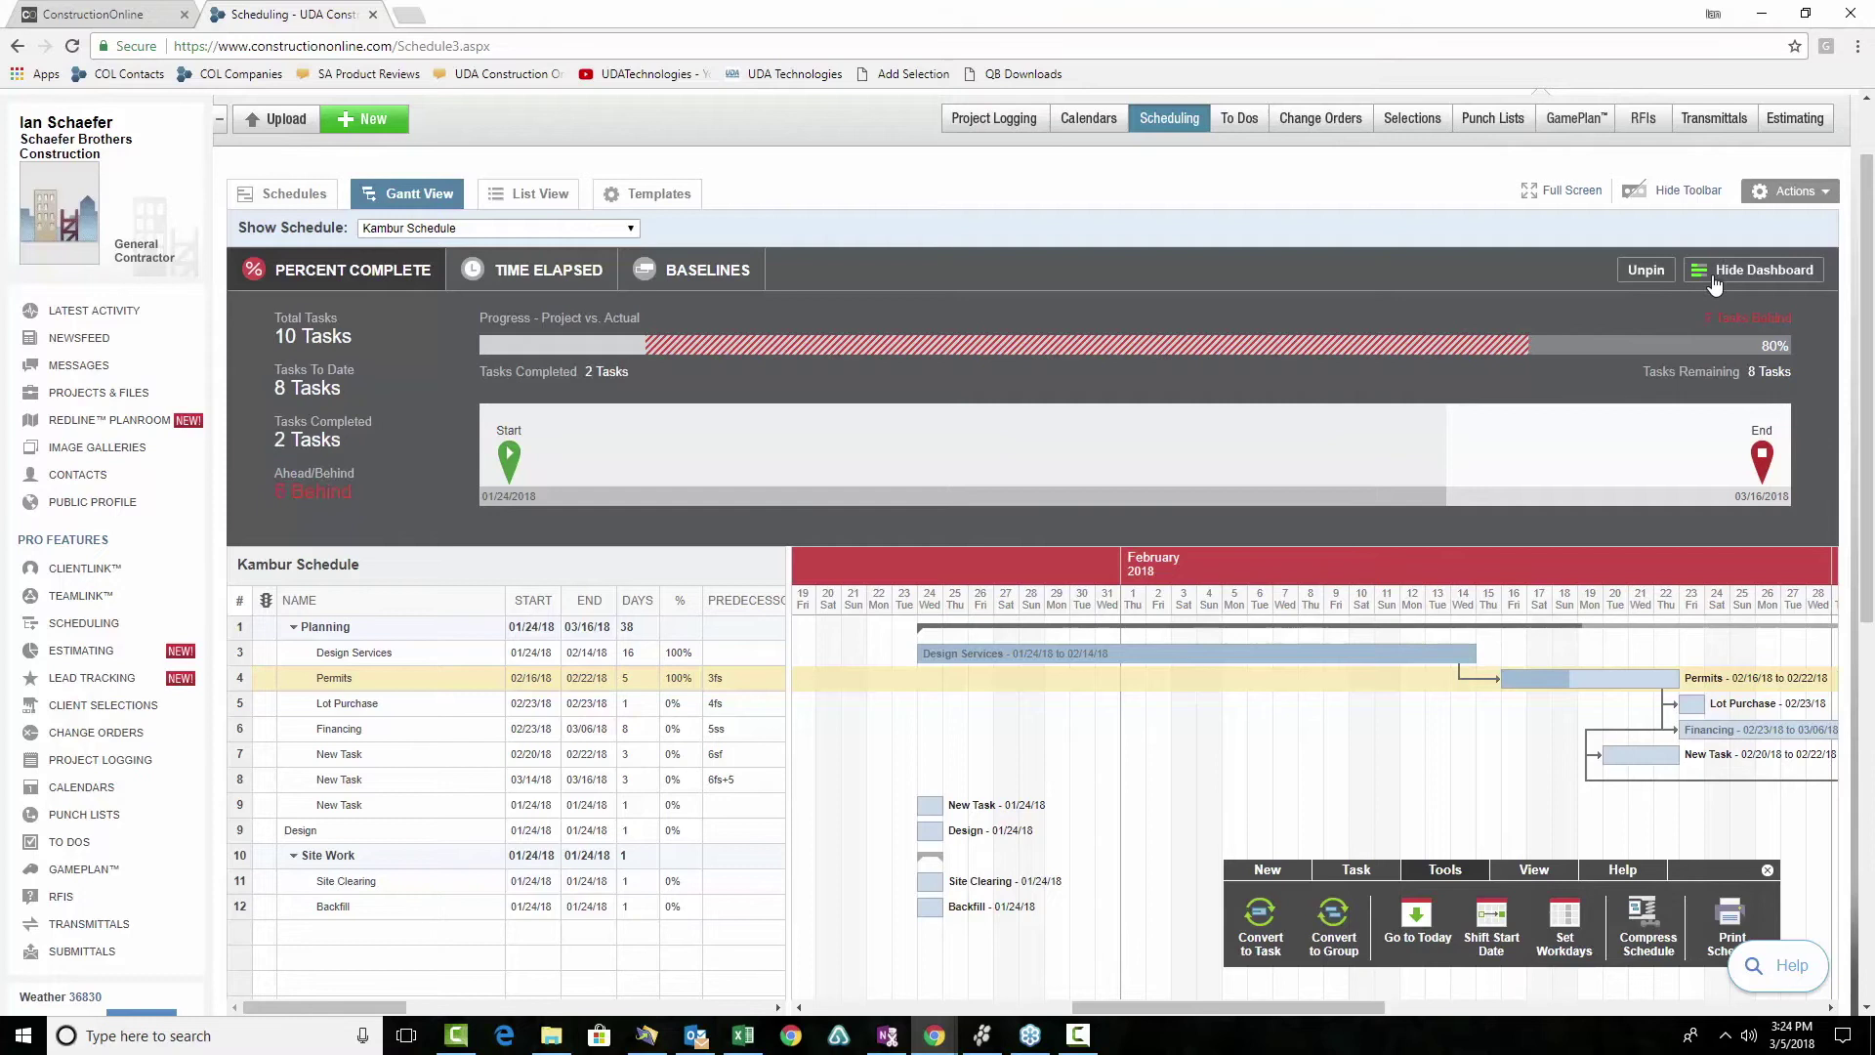
Hide the dashboard and reschedule on the Gantt chart the last New Task in Planning to 01/29/18 and Design to 01/31/18
left_click(1716, 283)
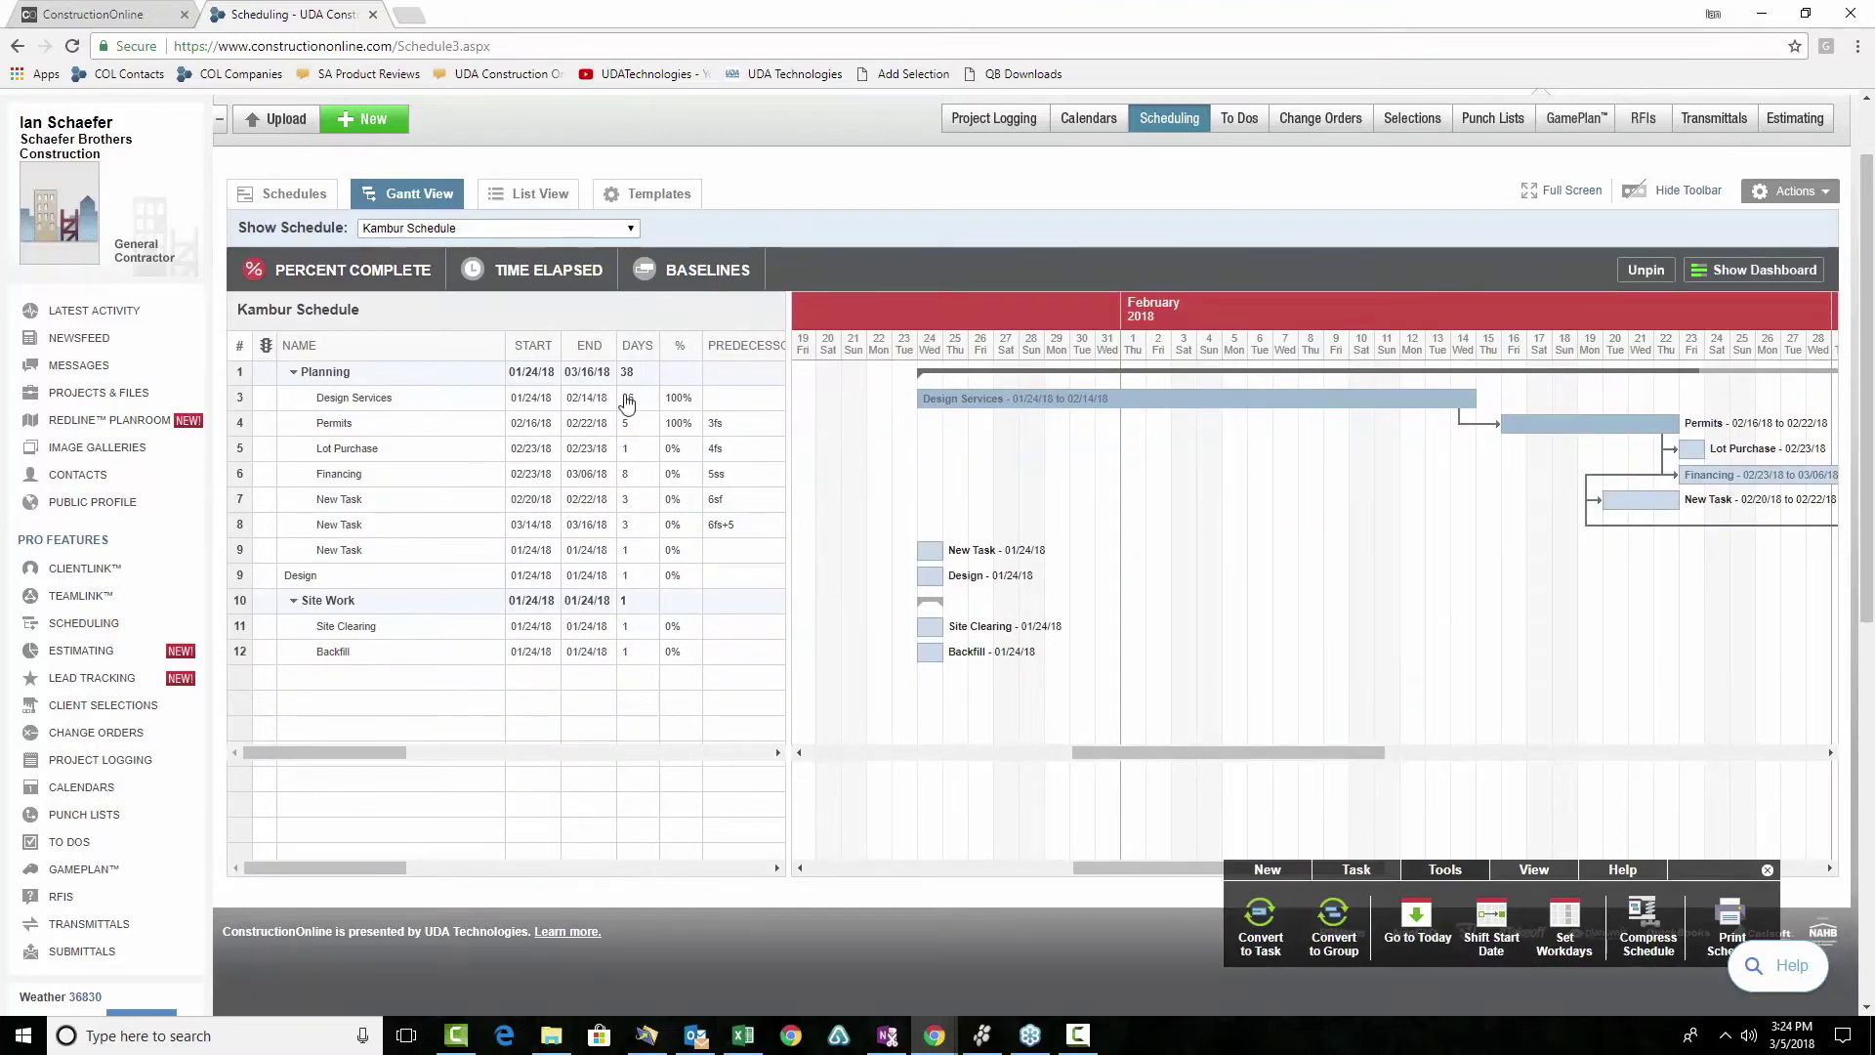
left_click_drag(928, 550, 1057, 552)
left_click_drag(929, 576, 1109, 574)
left_click(743, 573)
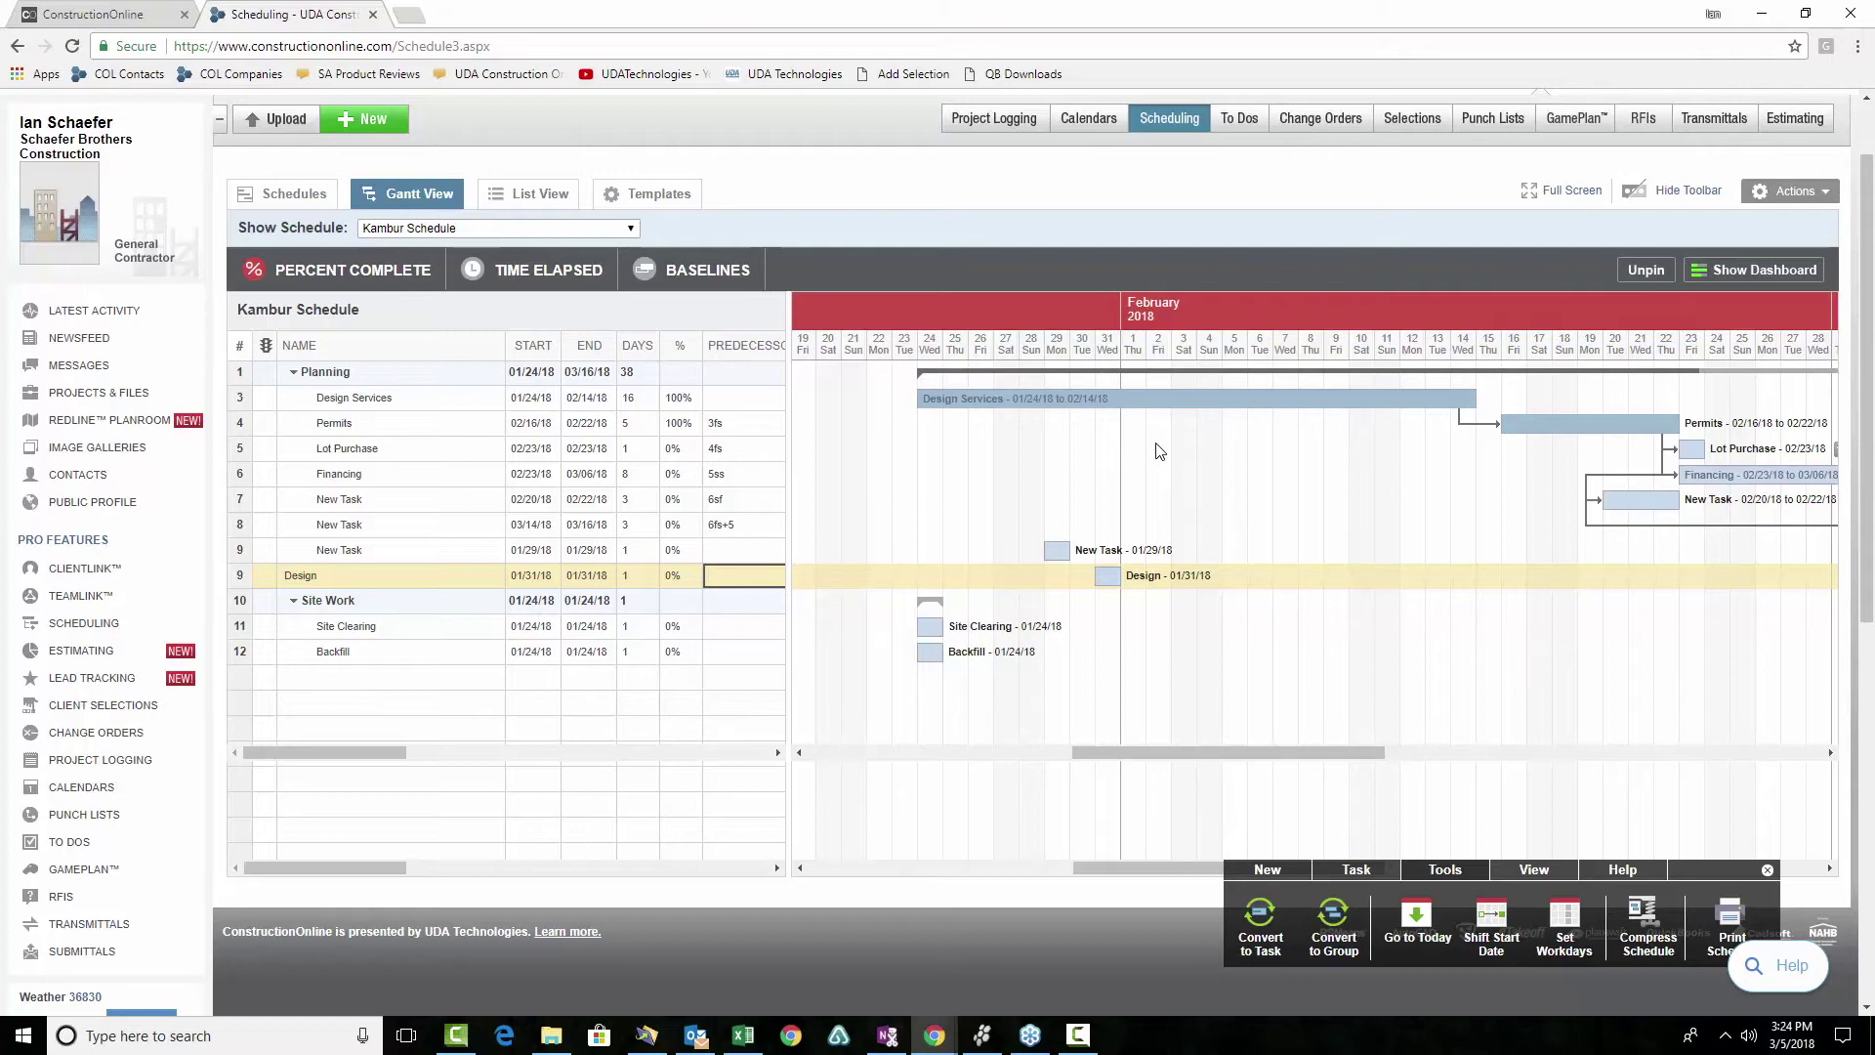
Switch to the new ConstructionOnline and open the Kambur Residence project schedule with the calendar and schedule categories hidden
left_click(137, 15)
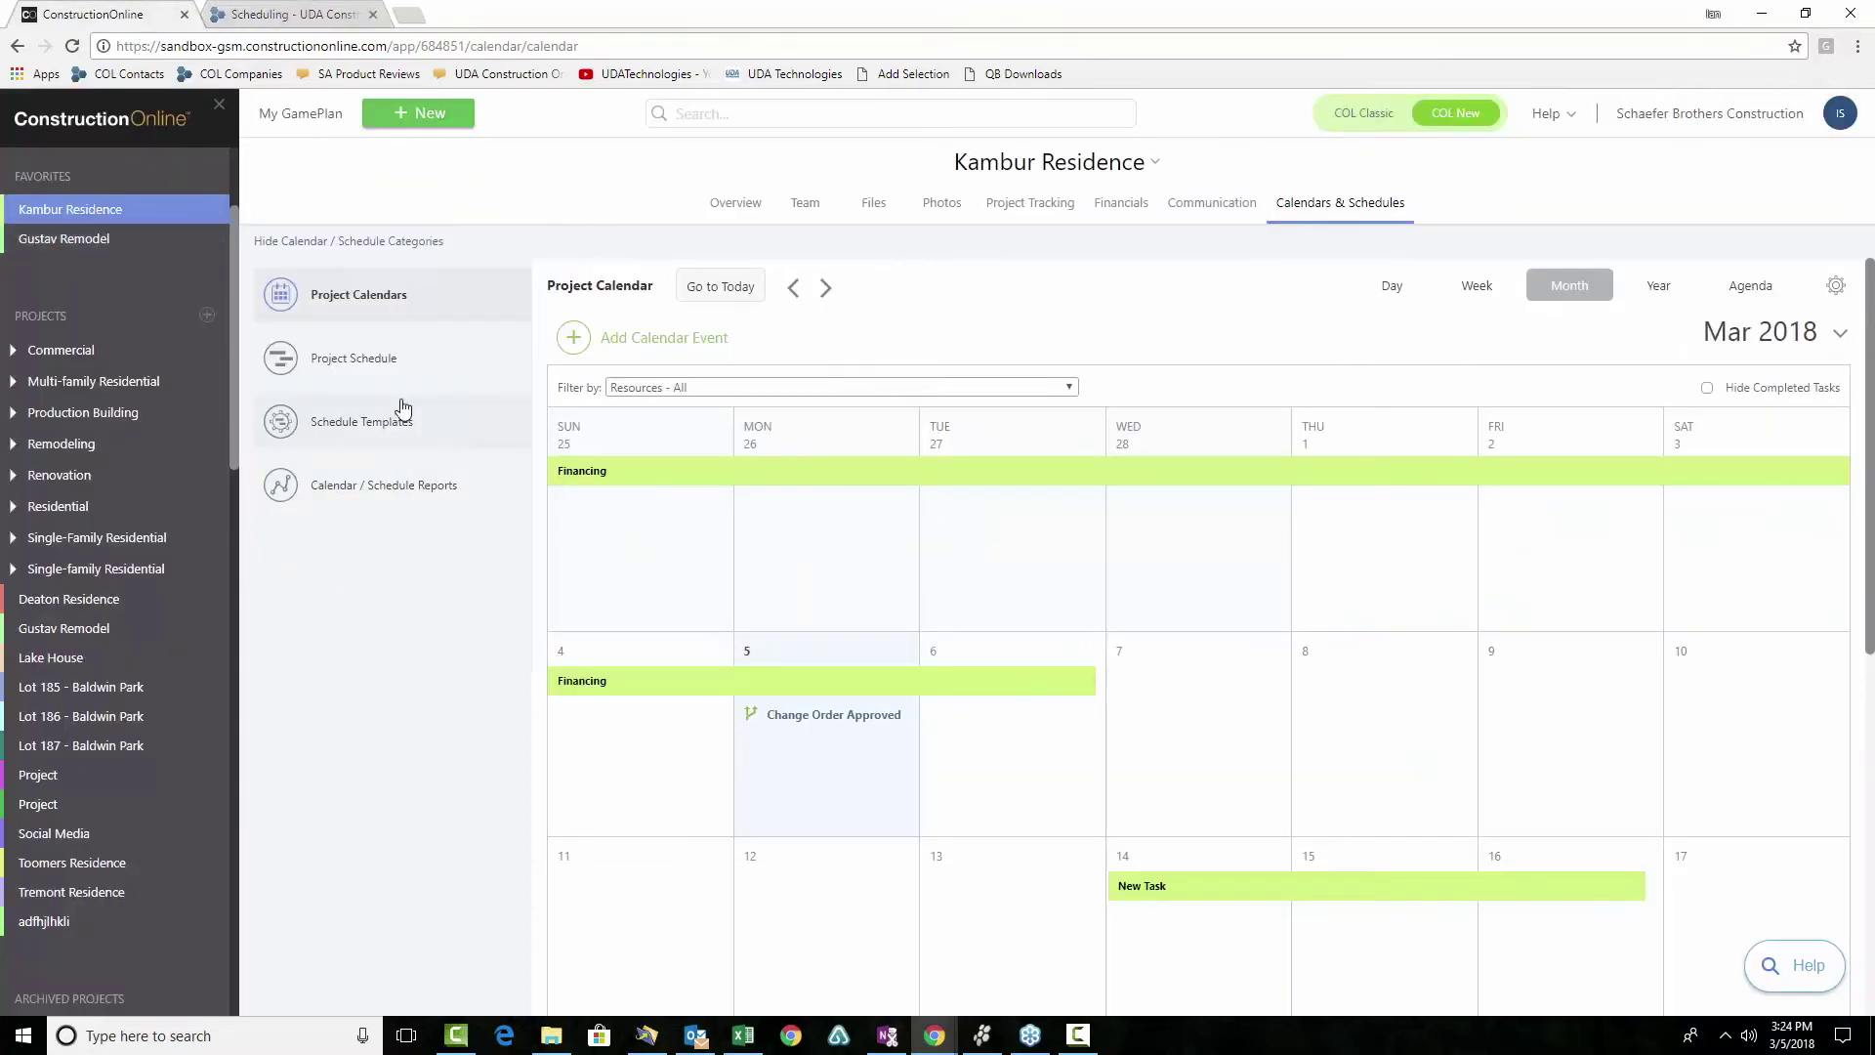
left_click(367, 360)
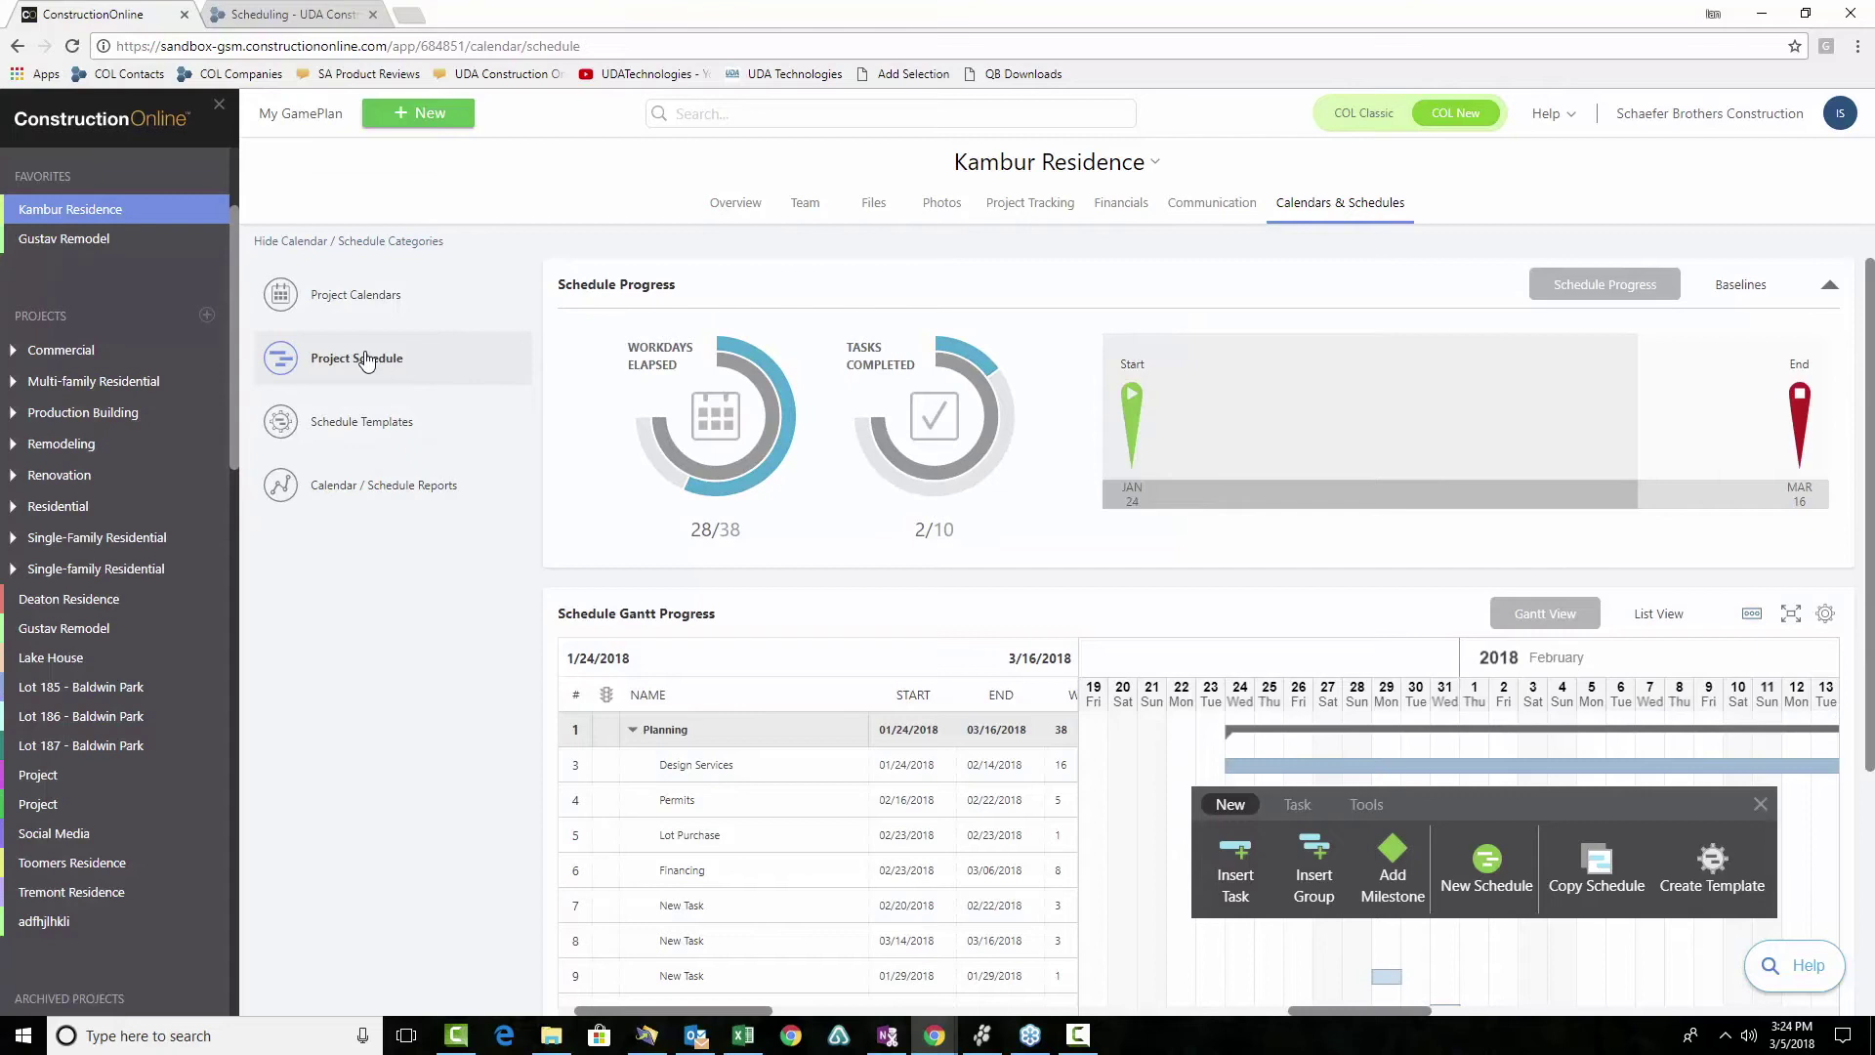
left_click(366, 245)
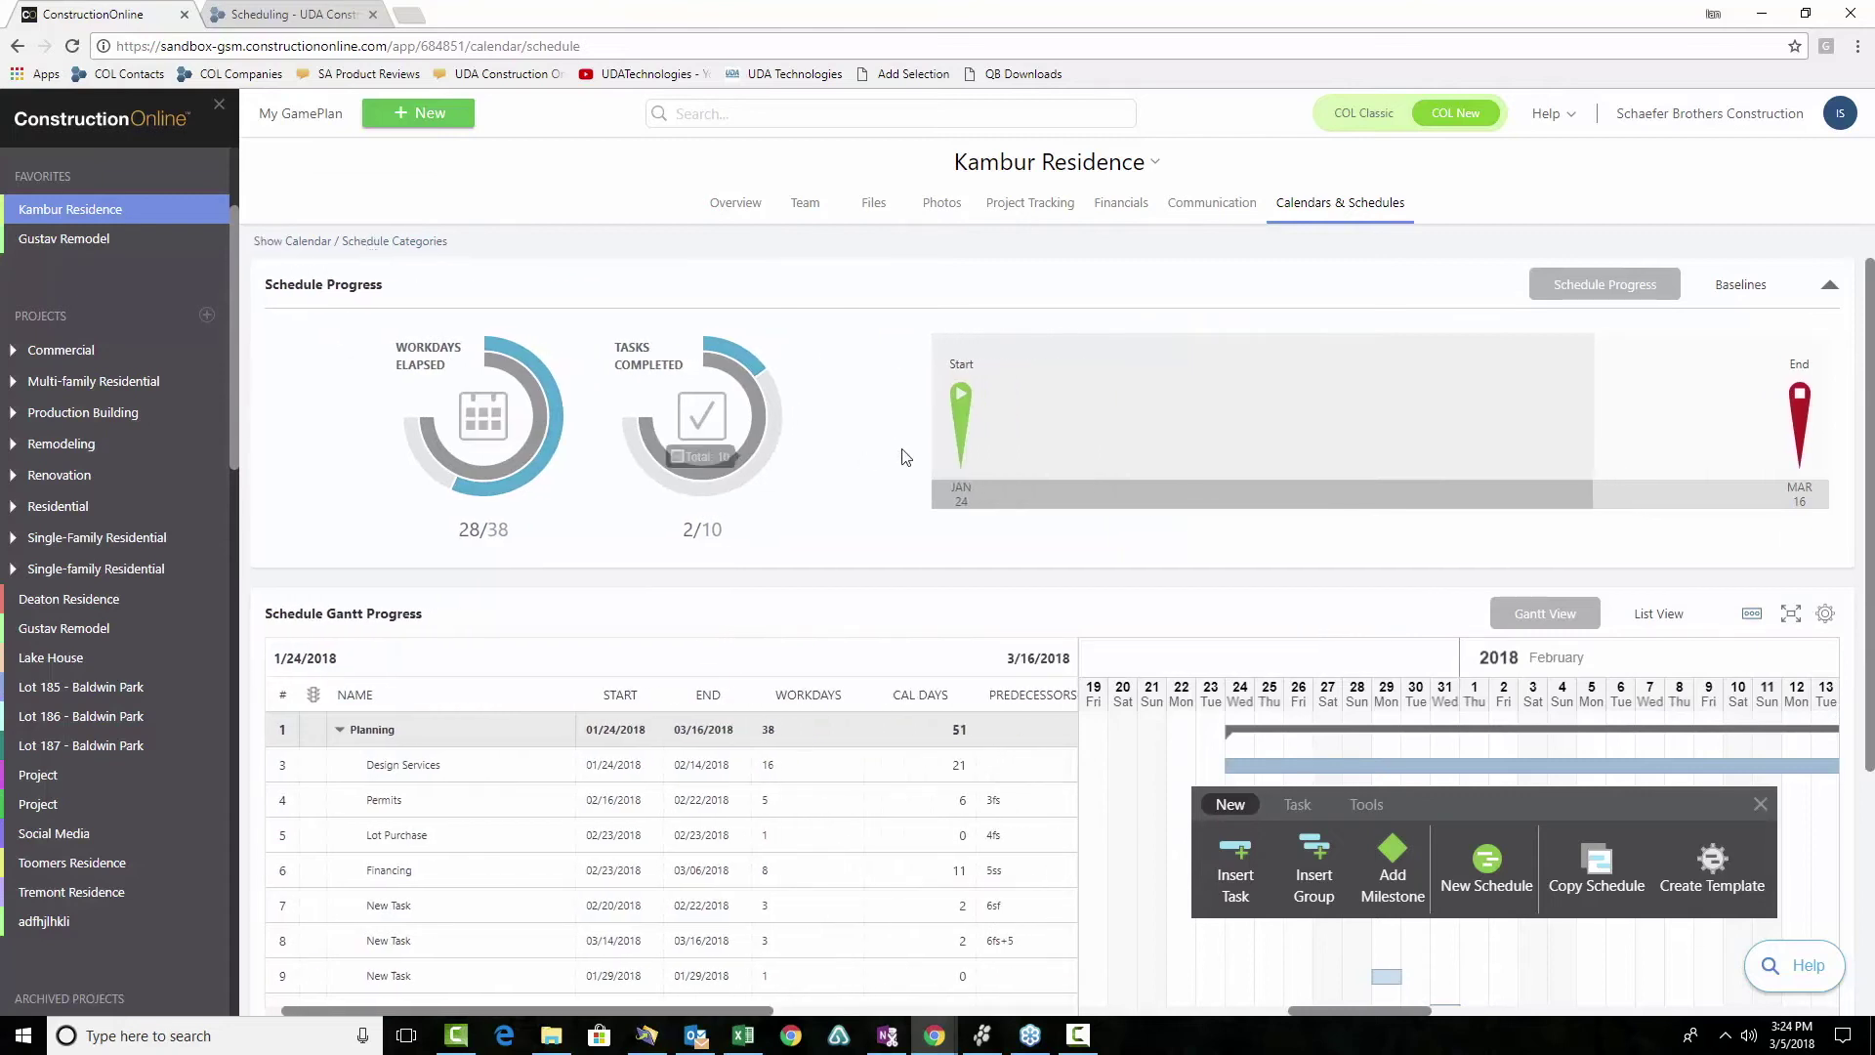
Widen the Gantt chart by narrowing the task table, and bring the late February and early March dates into view
scroll(804, 469, "down", 1)
scroll(802, 469, "down", 2)
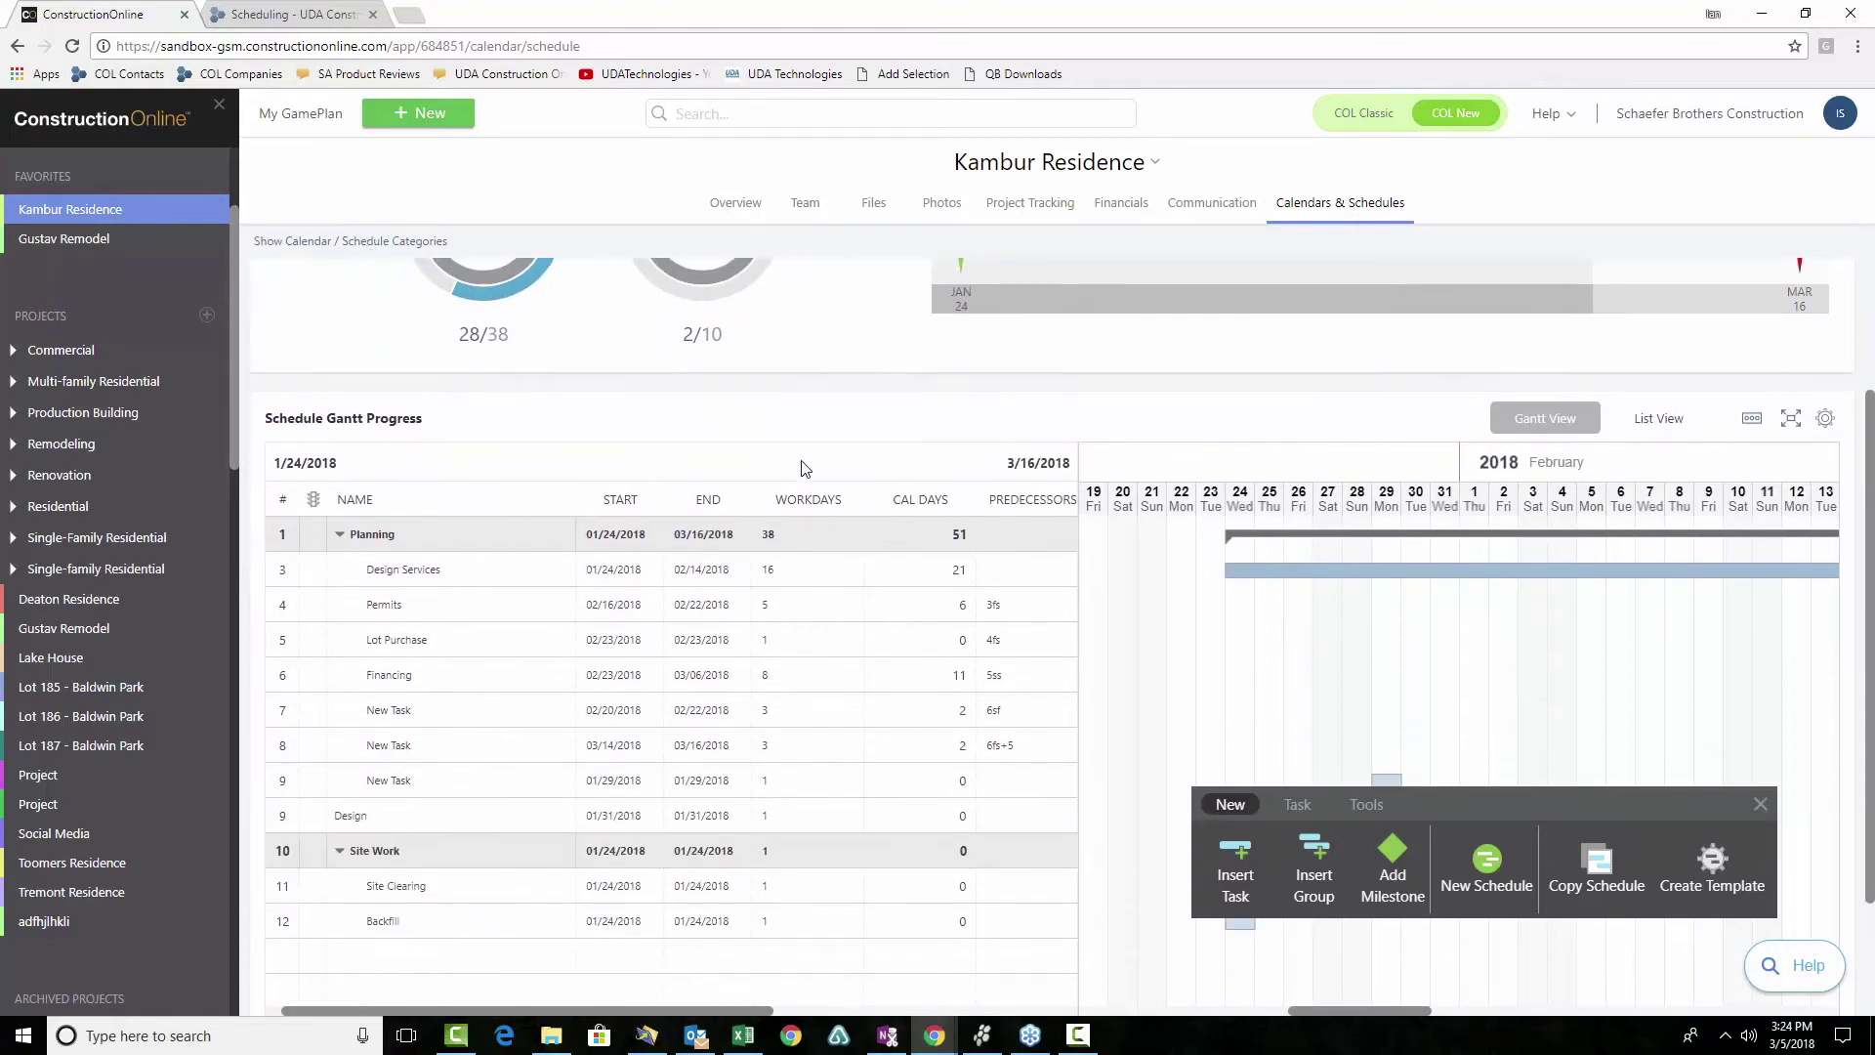
left_click_drag(1079, 545, 823, 547)
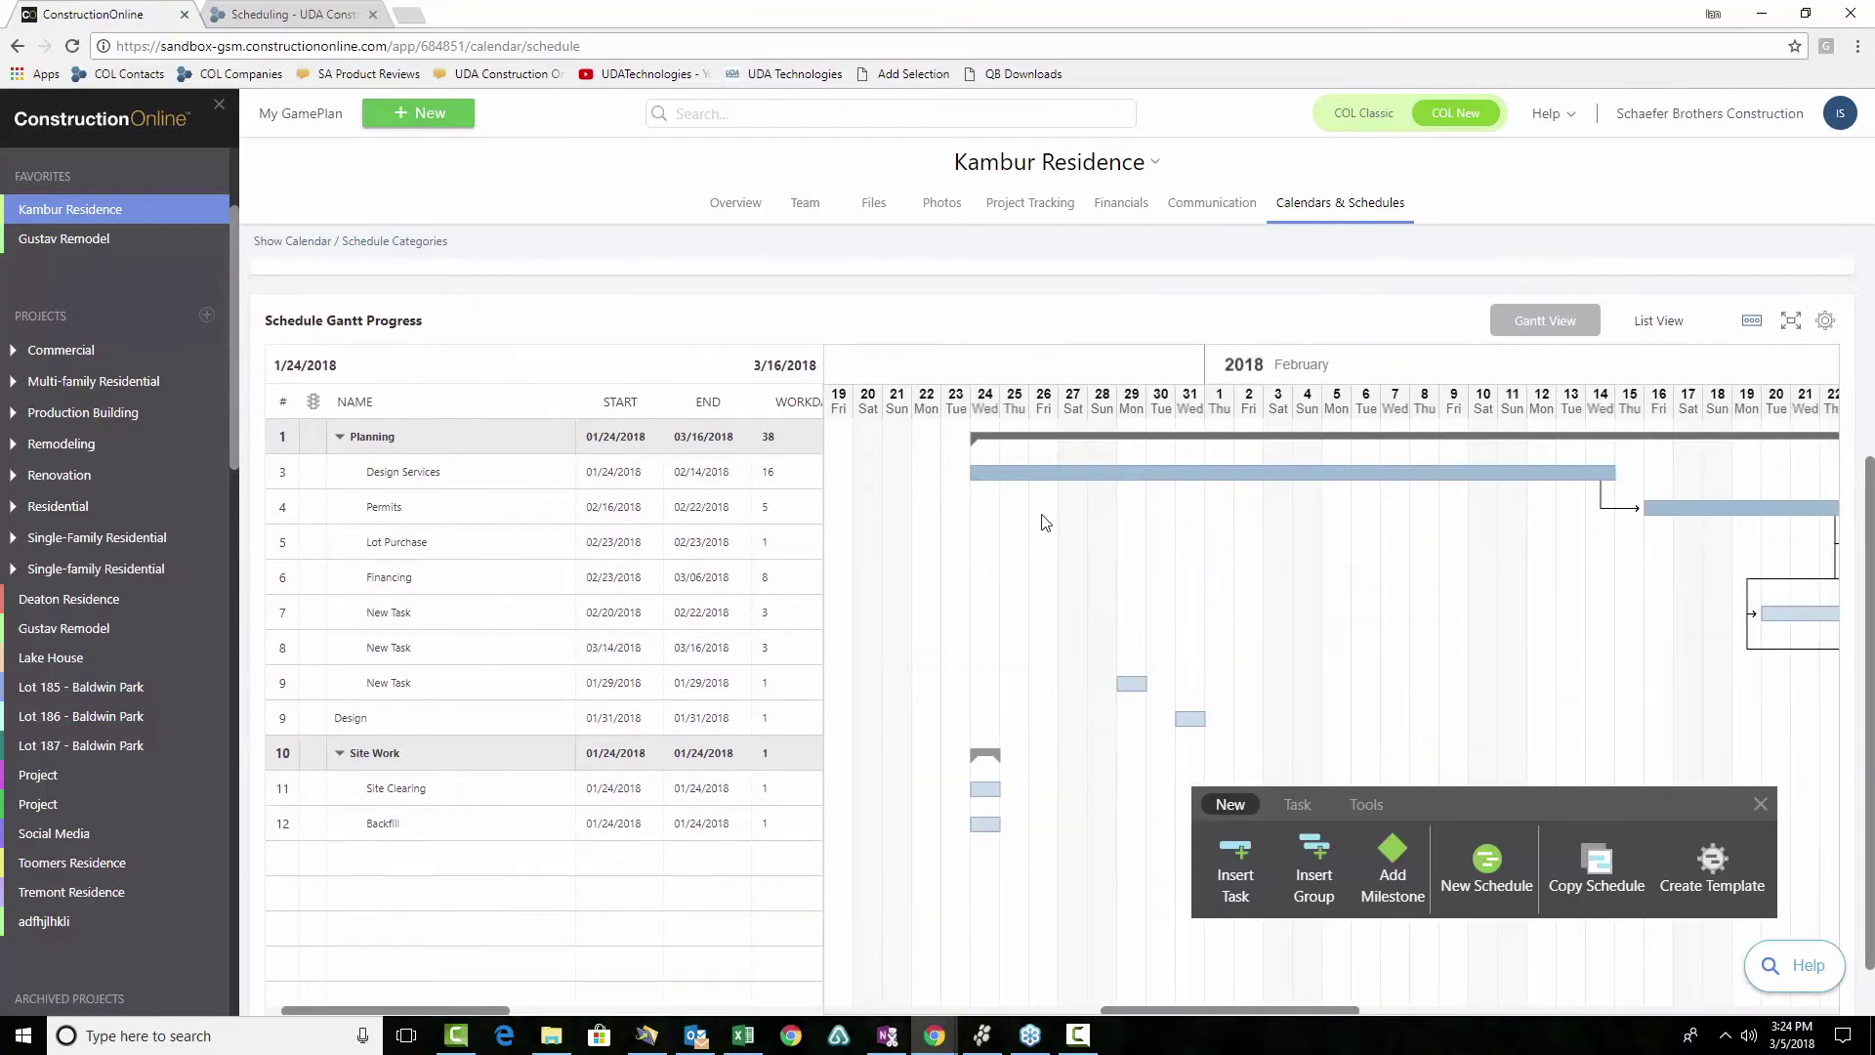
left_click_drag(1130, 1015, 1268, 1016)
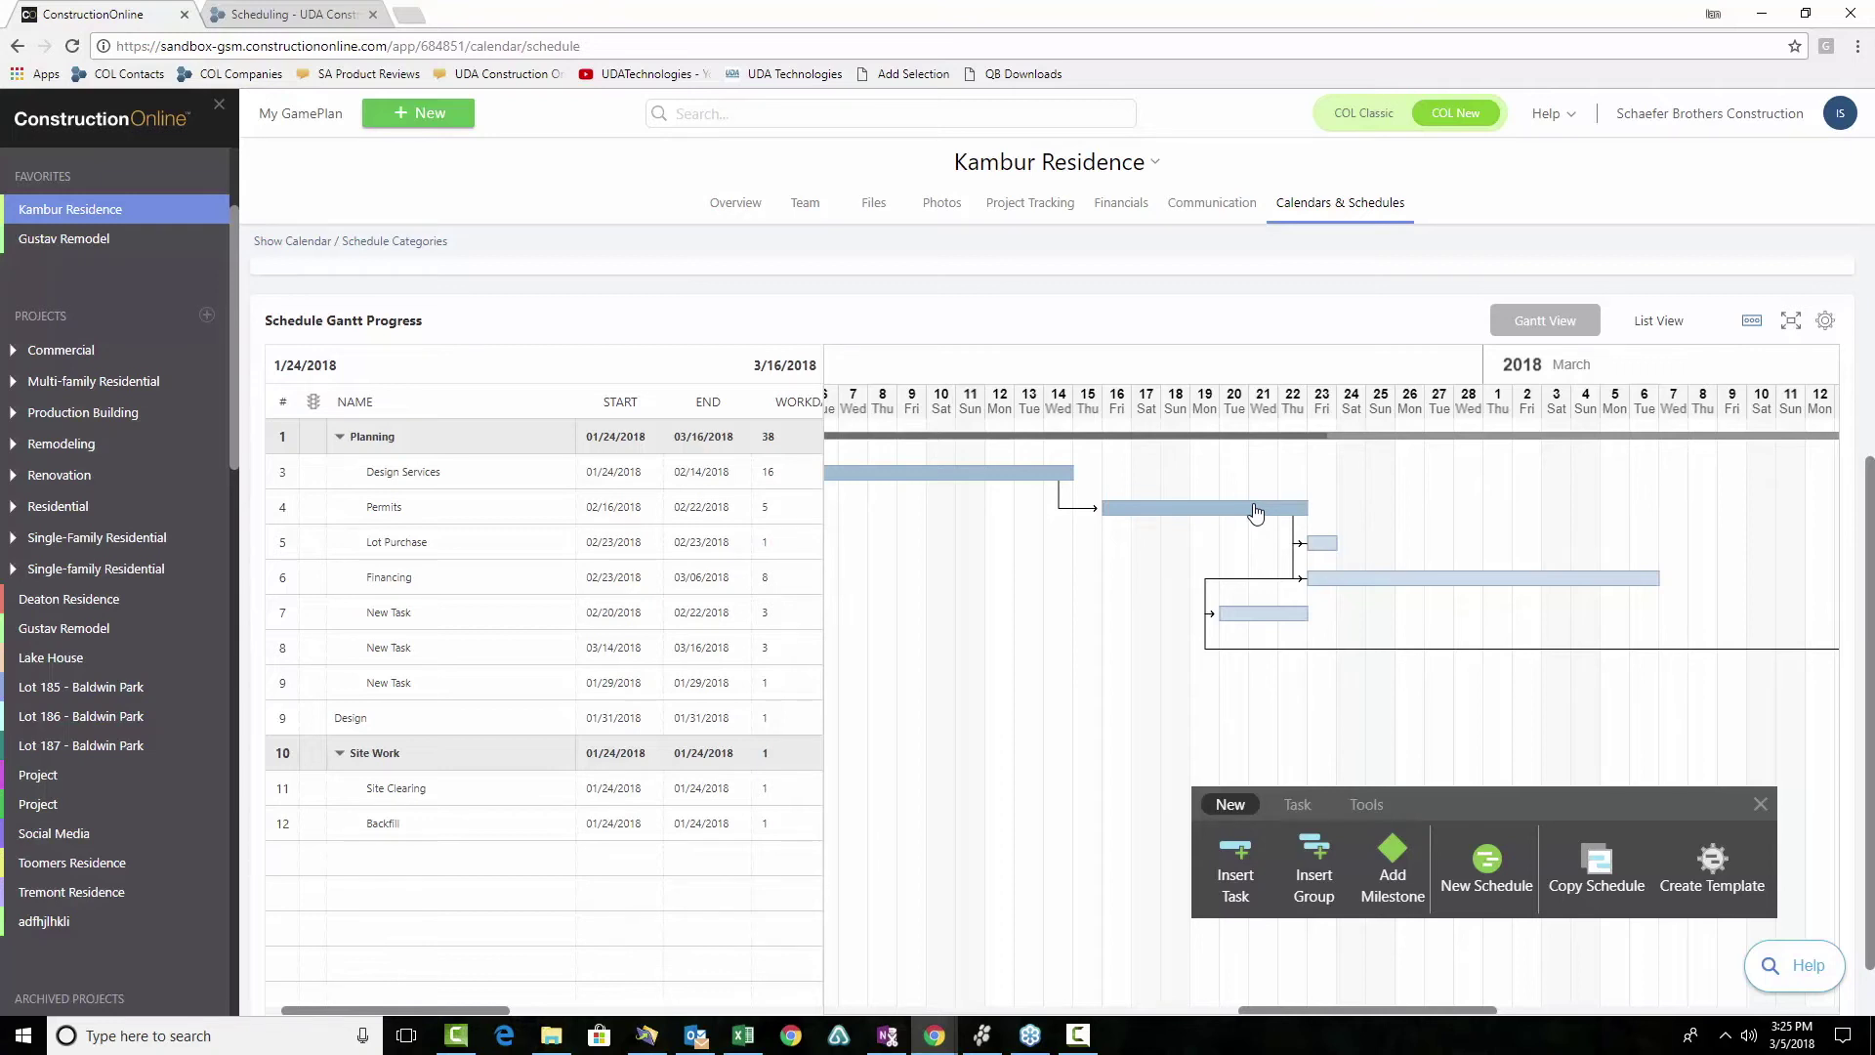
Reschedule the New Task in row 7 on the Gantt chart to start on 02/26/2018, and close the floating schedule toolbar
left_click(410, 857)
left_click_drag(1286, 616, 1446, 621)
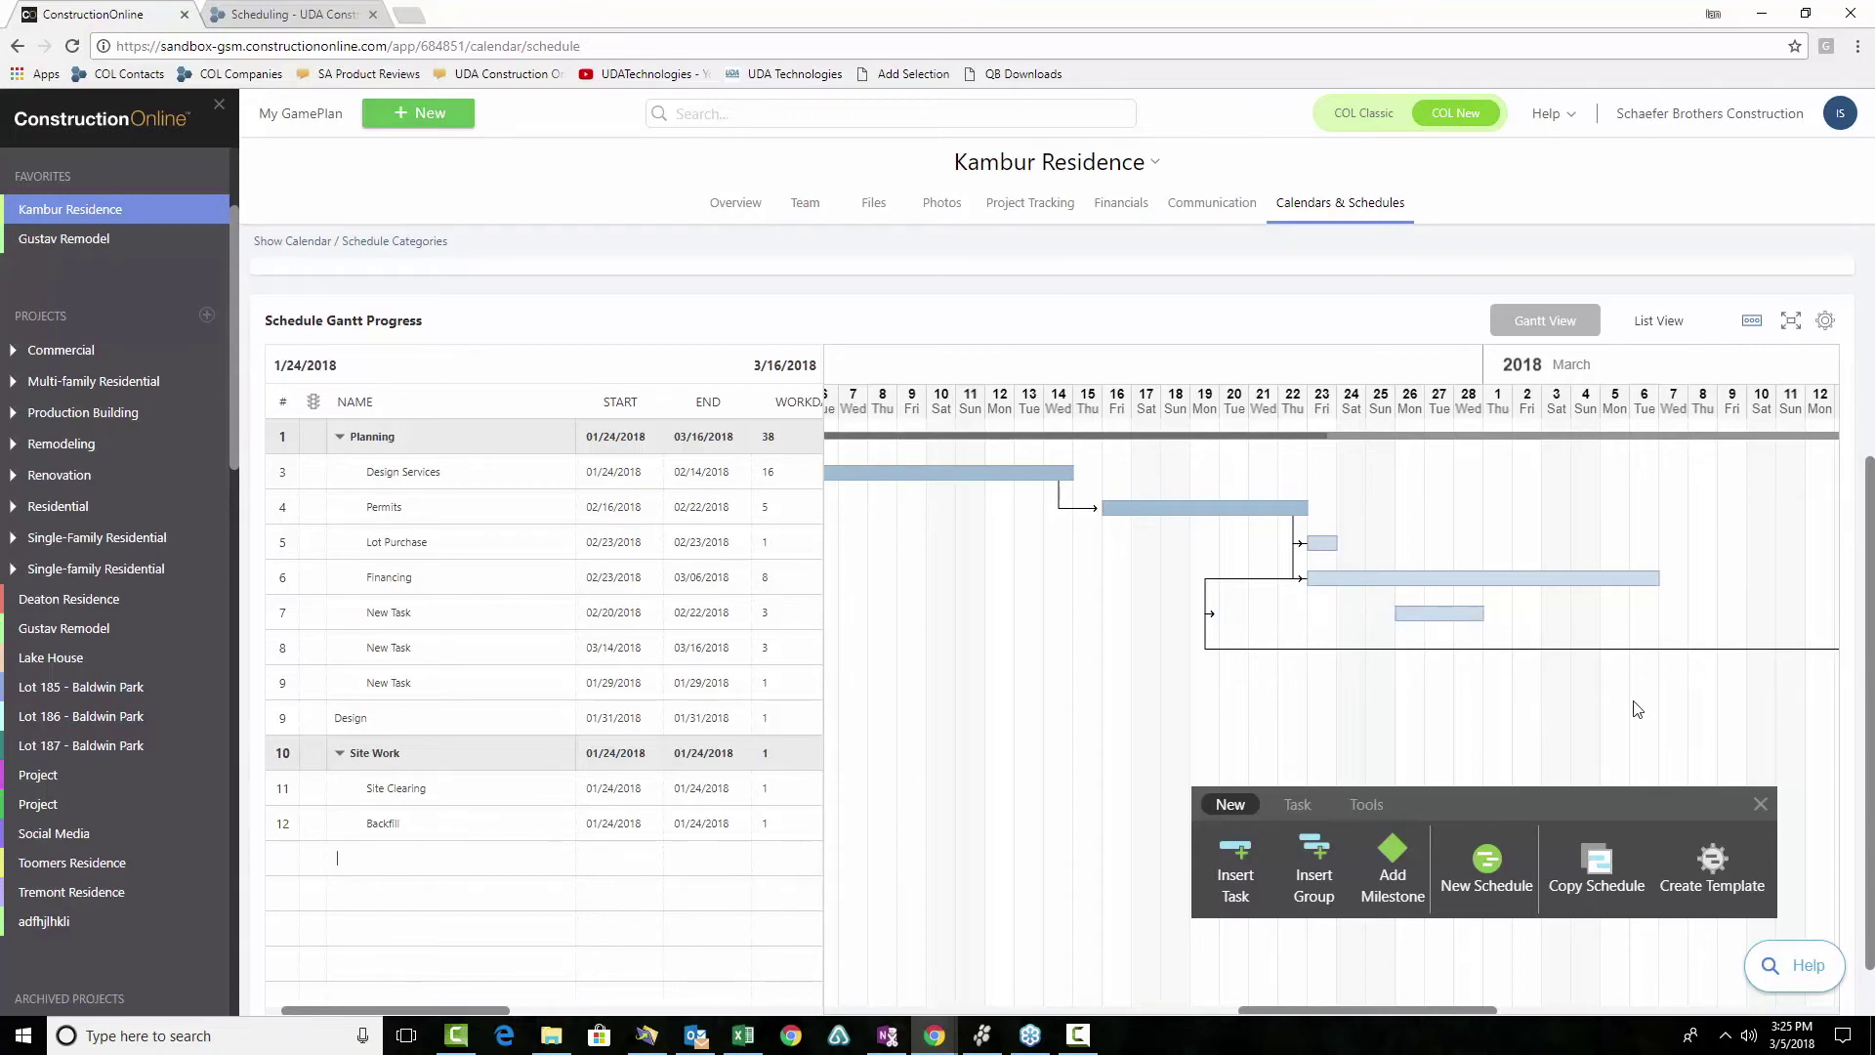
left_click(1761, 804)
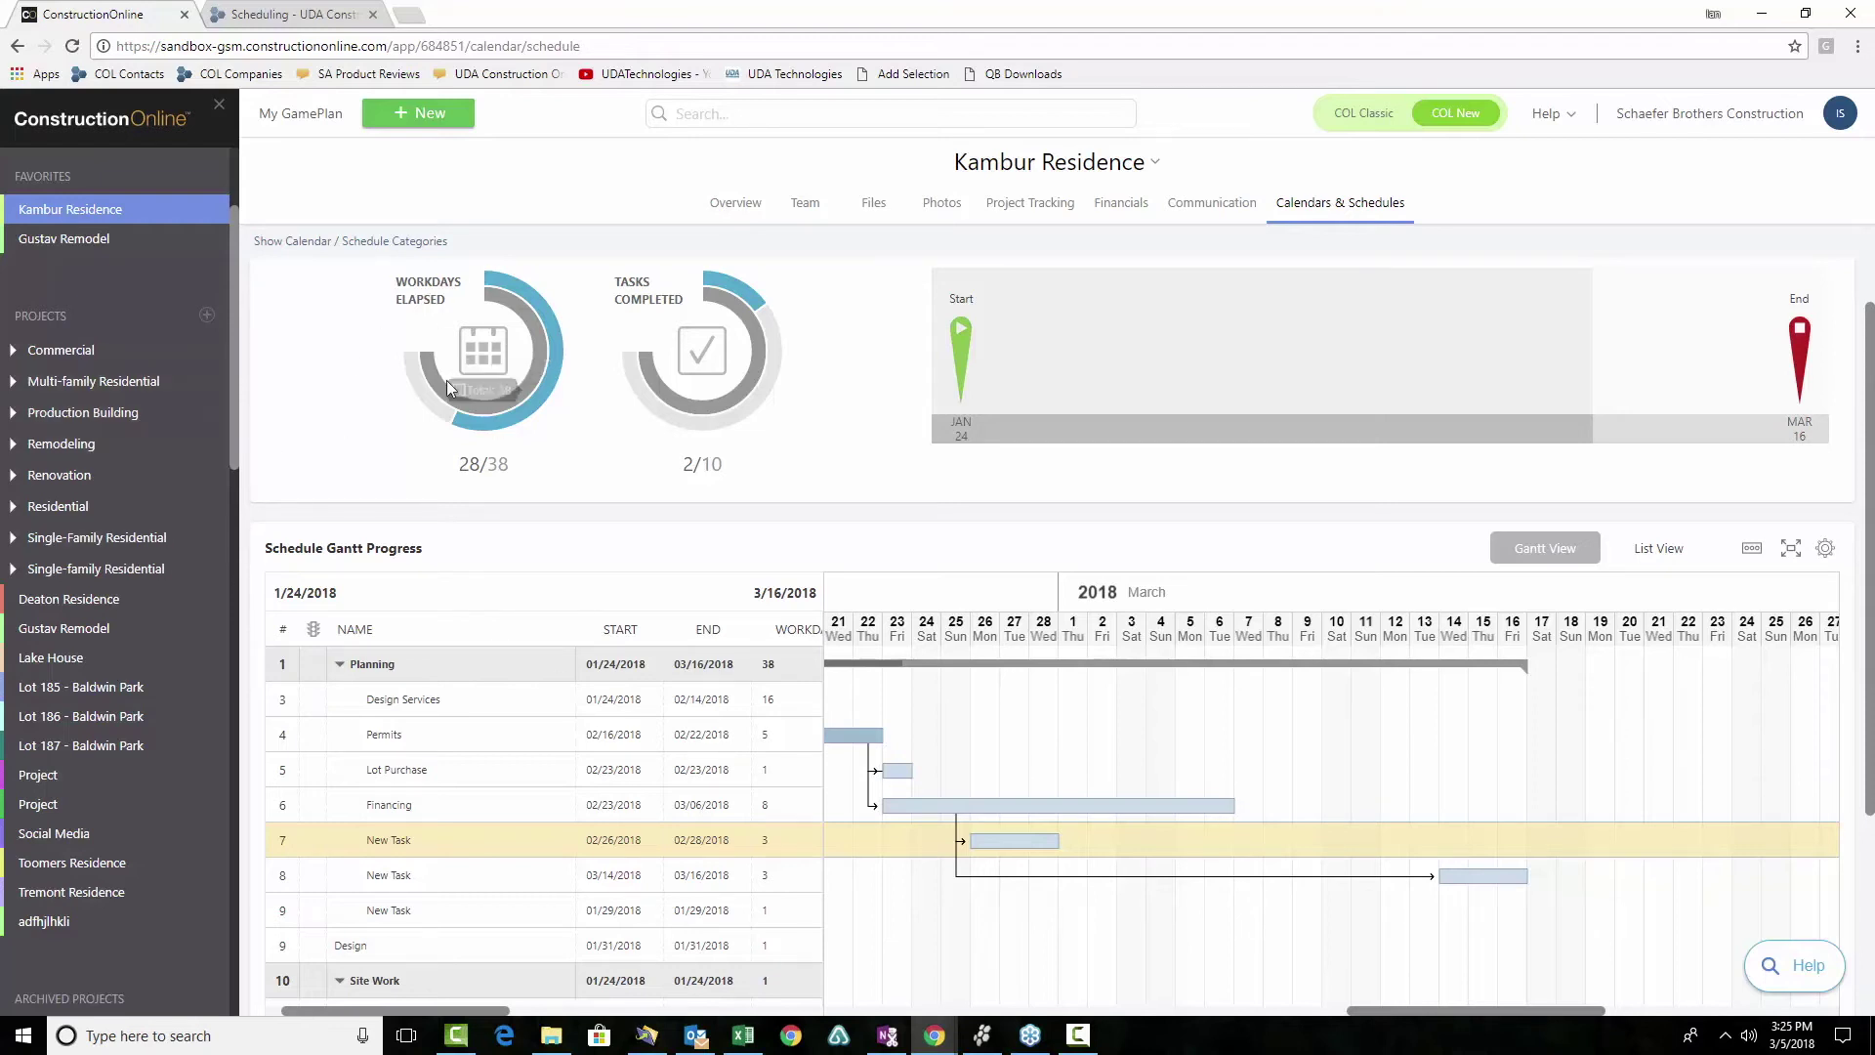
Reschedule the New Task in row 7 on the Gantt chart to run from 03/07/2018 to 03/09/2018
mouse_move(546, 399)
left_click_drag(987, 853, 1244, 850)
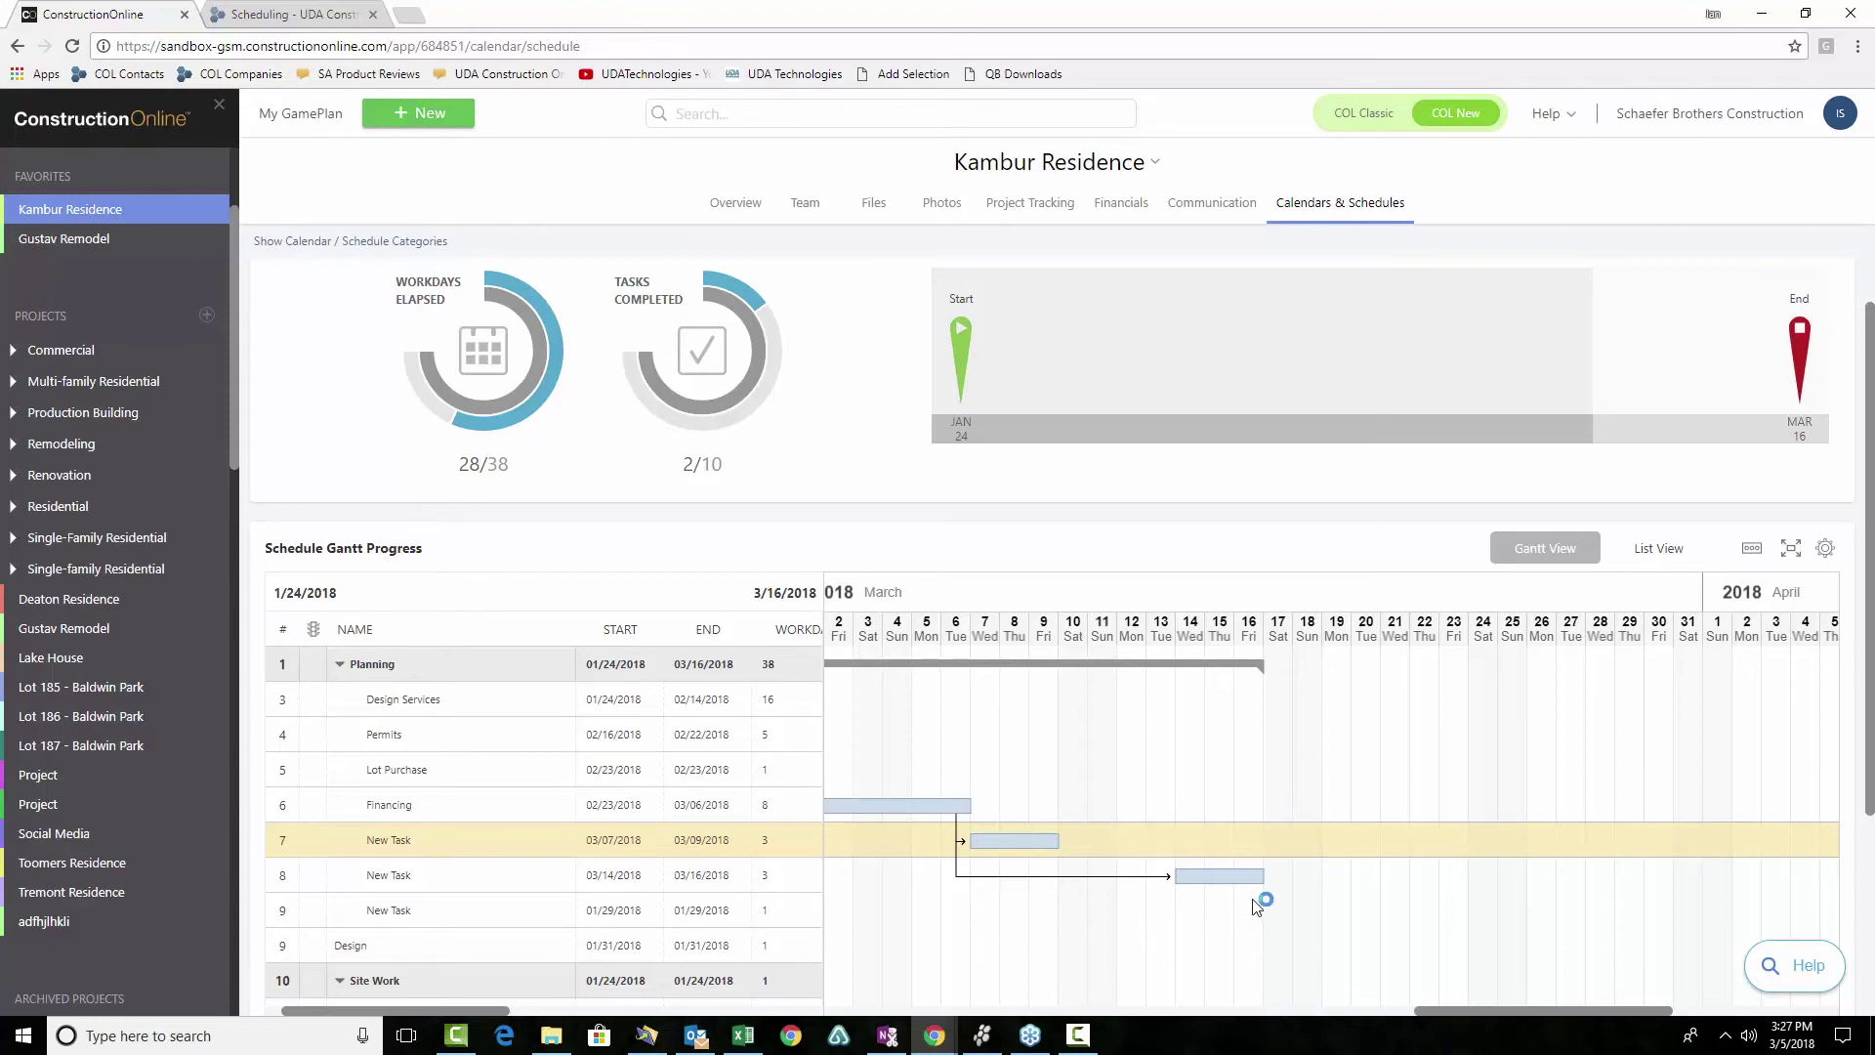
double_click(430, 860)
scroll(474, 816, "down", 3)
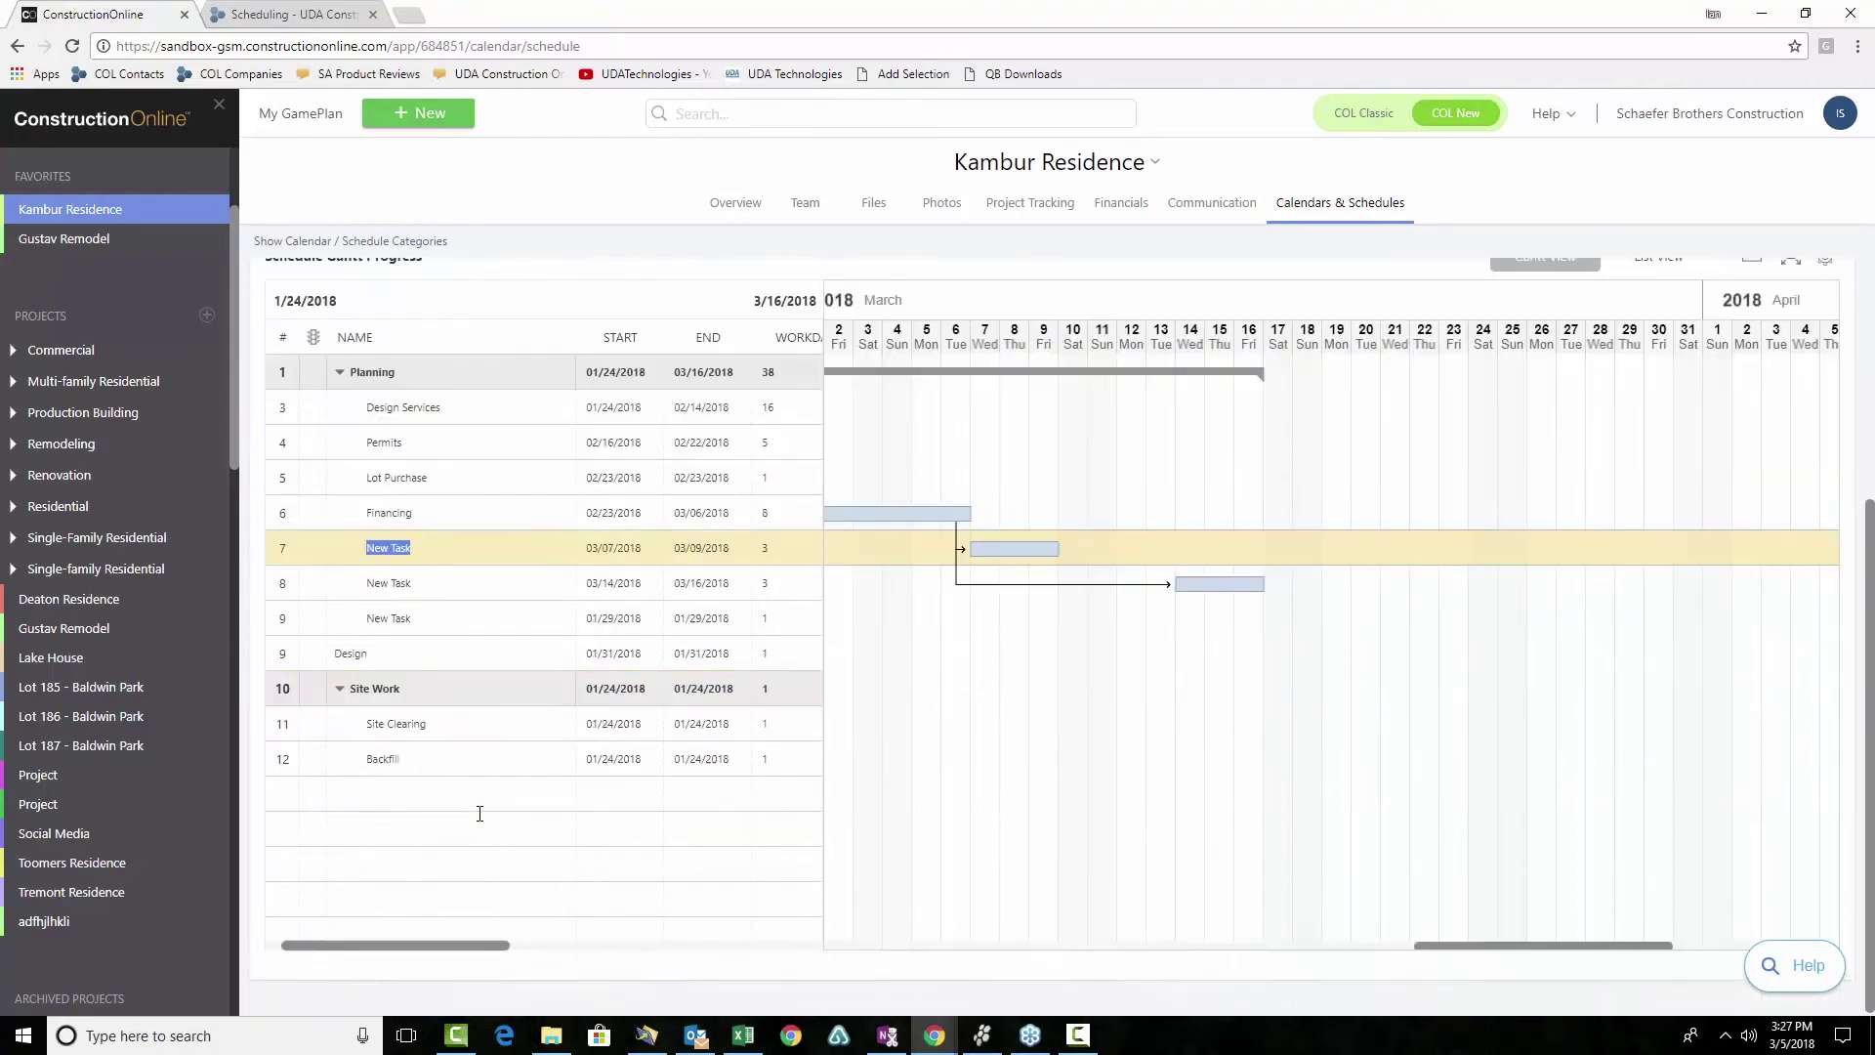
left_click(402, 794)
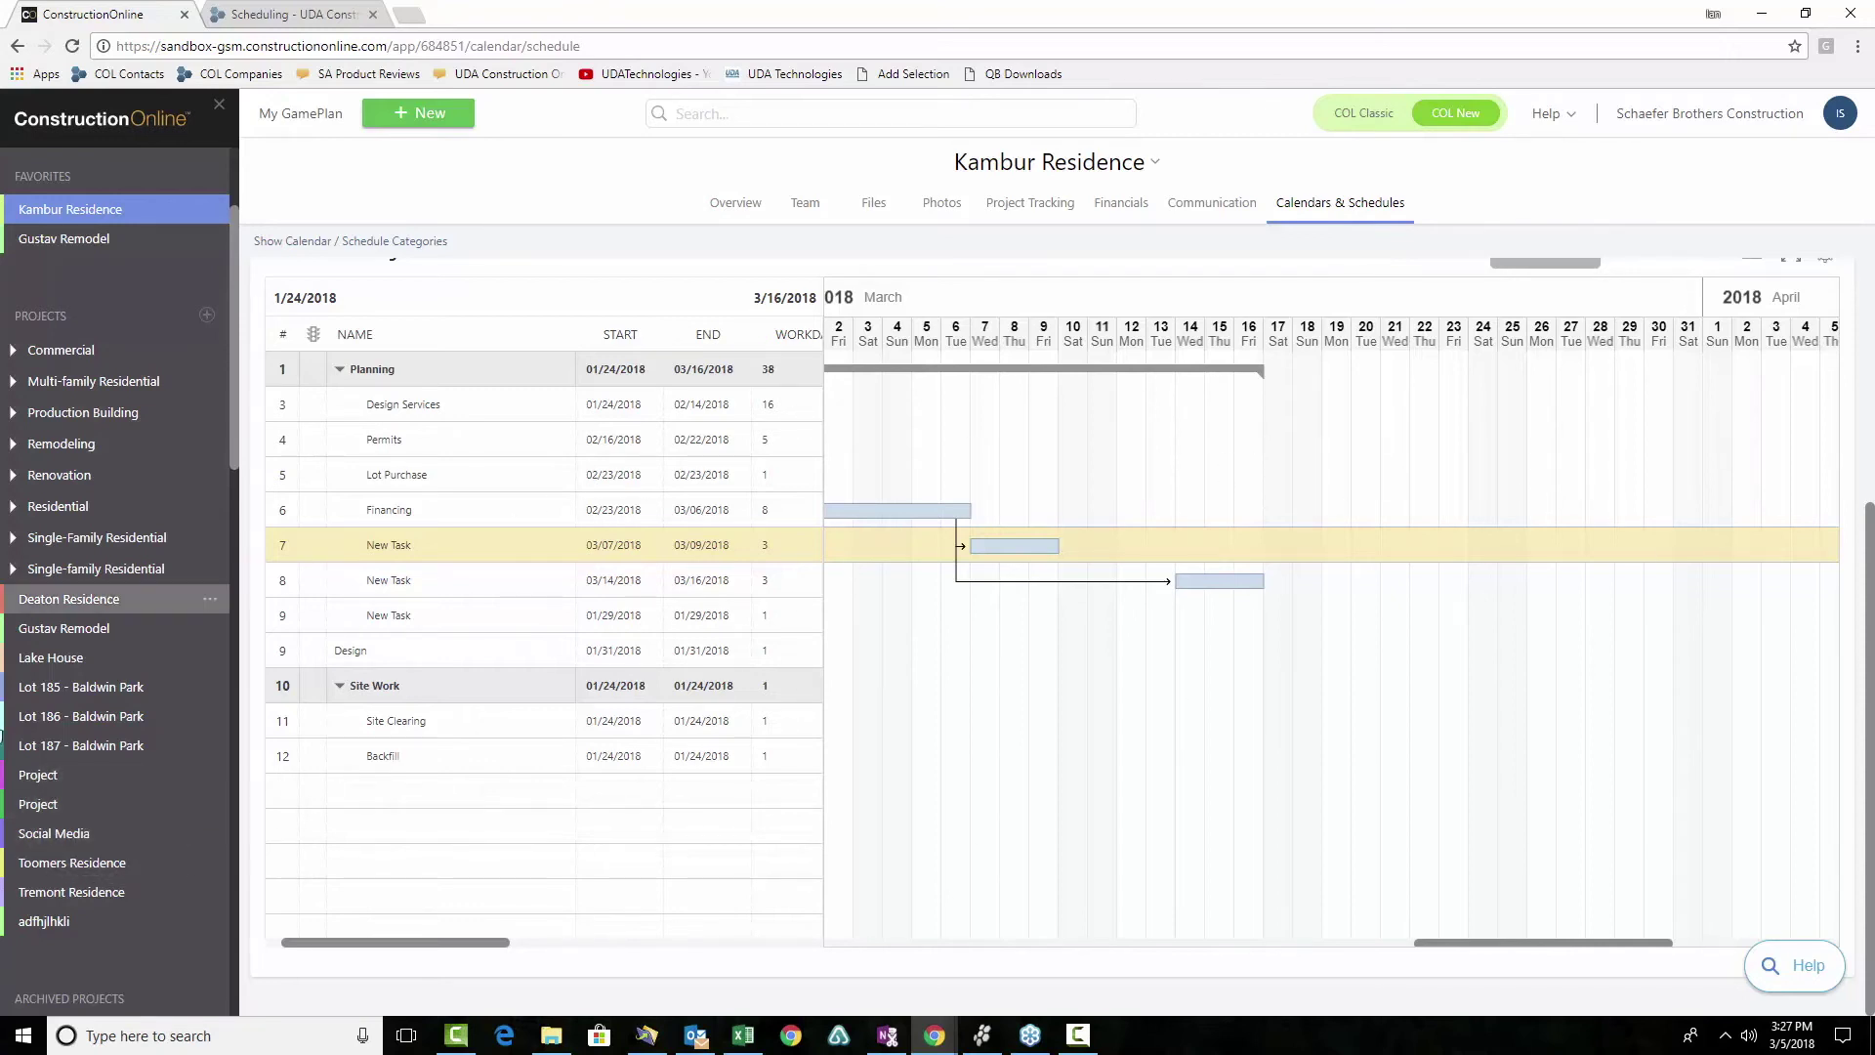
Open the Lot 185 - Baldwin Park project schedule, hide the schedule categories and close the floating toolbar
left_click(118, 693)
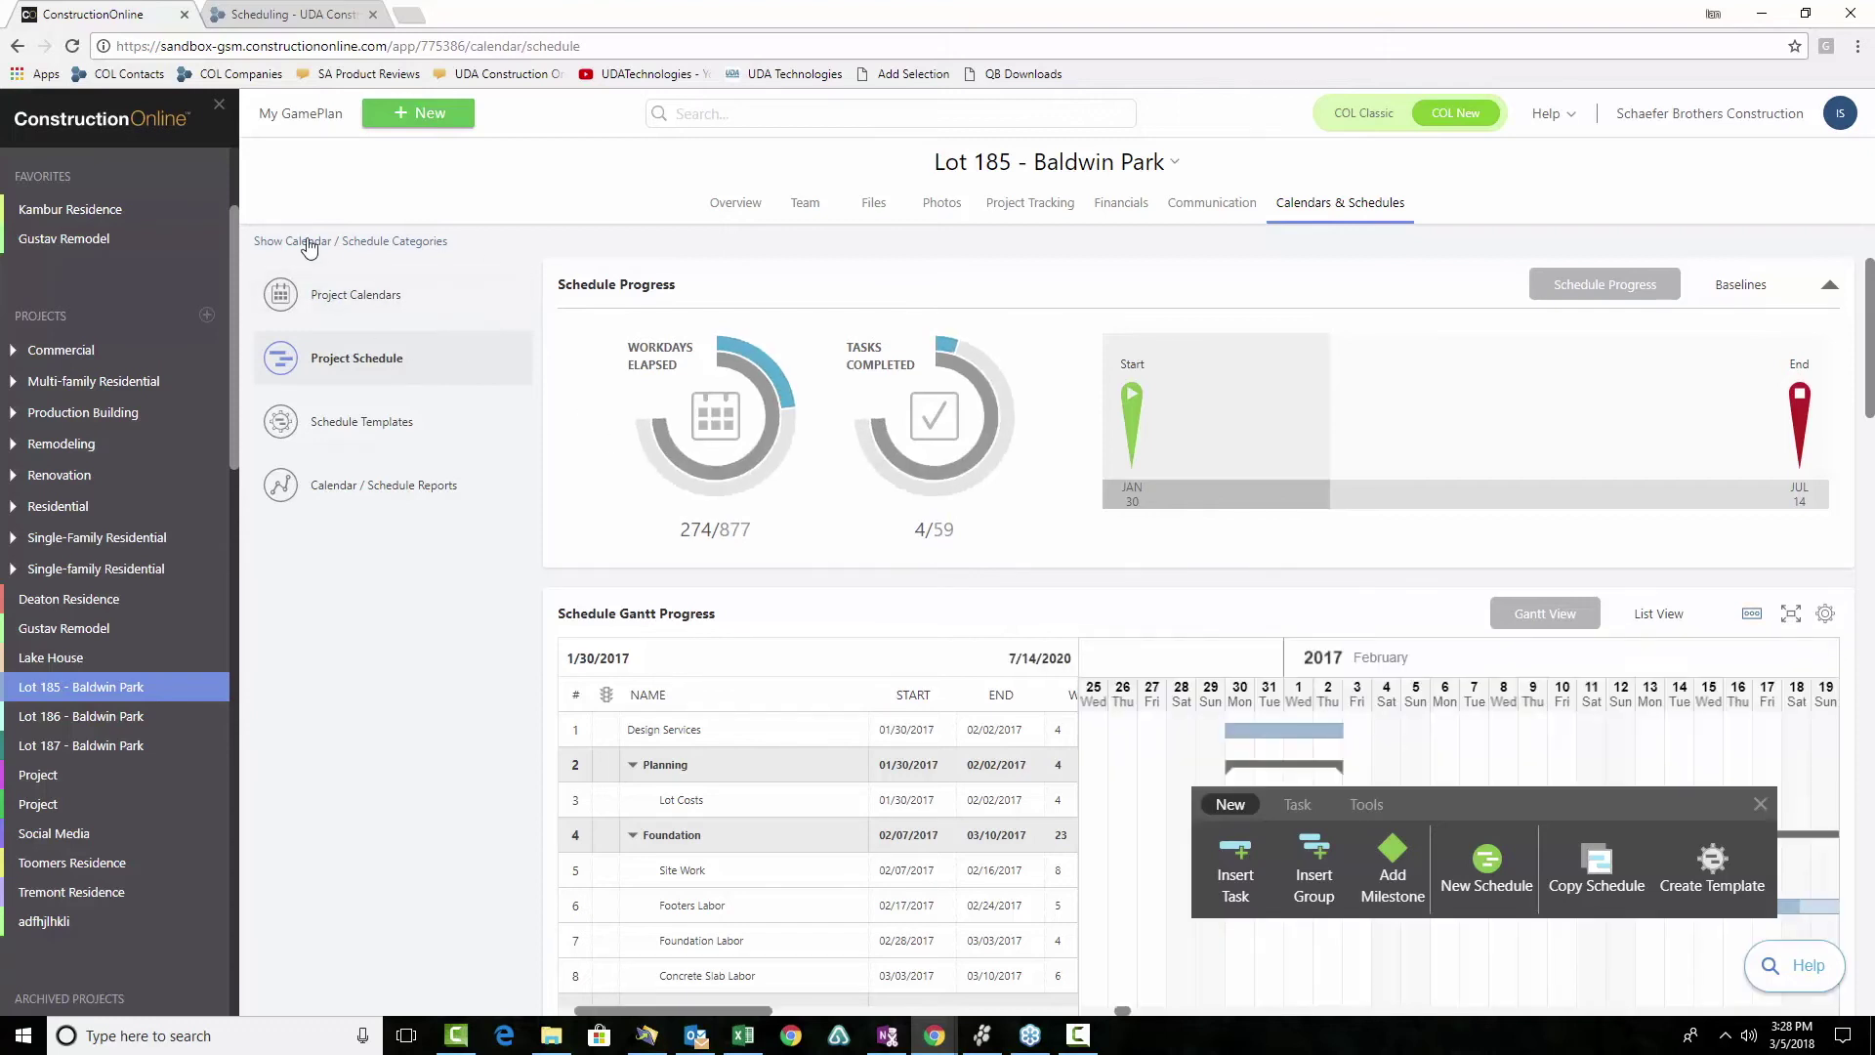
left_click(308, 245)
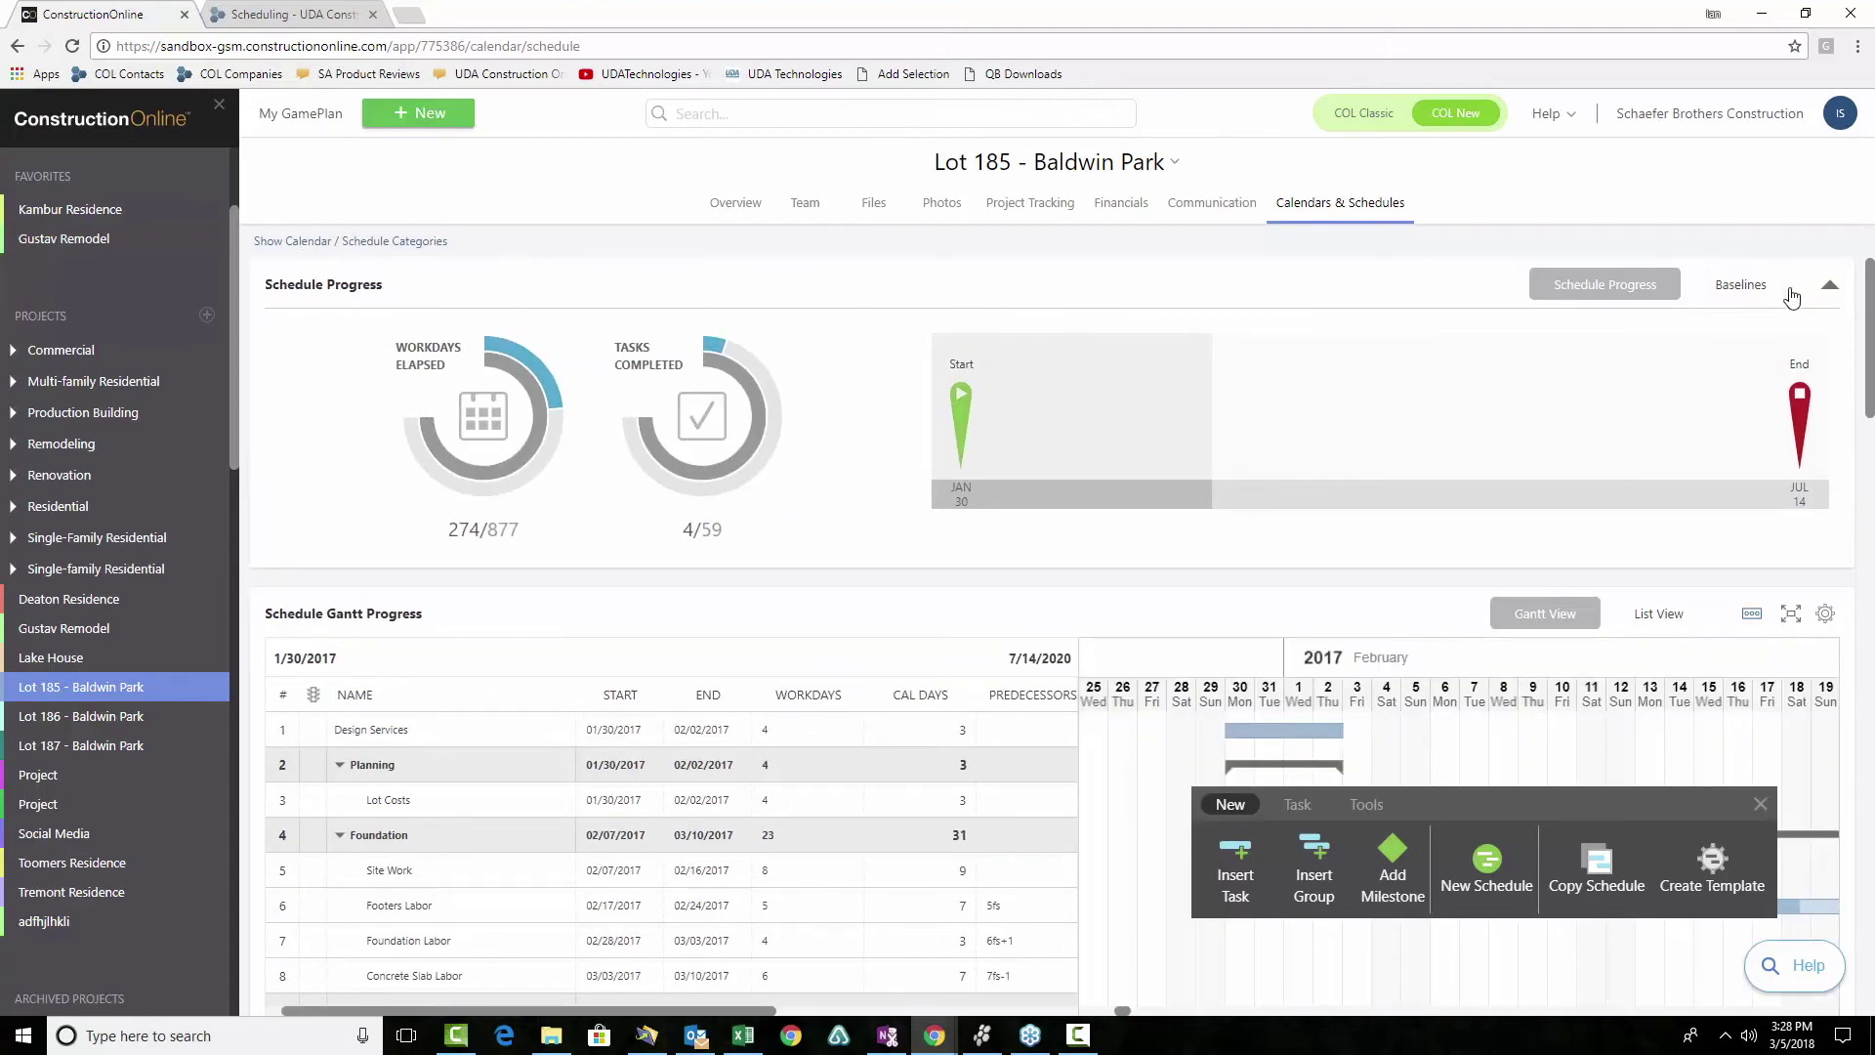
left_click(1760, 804)
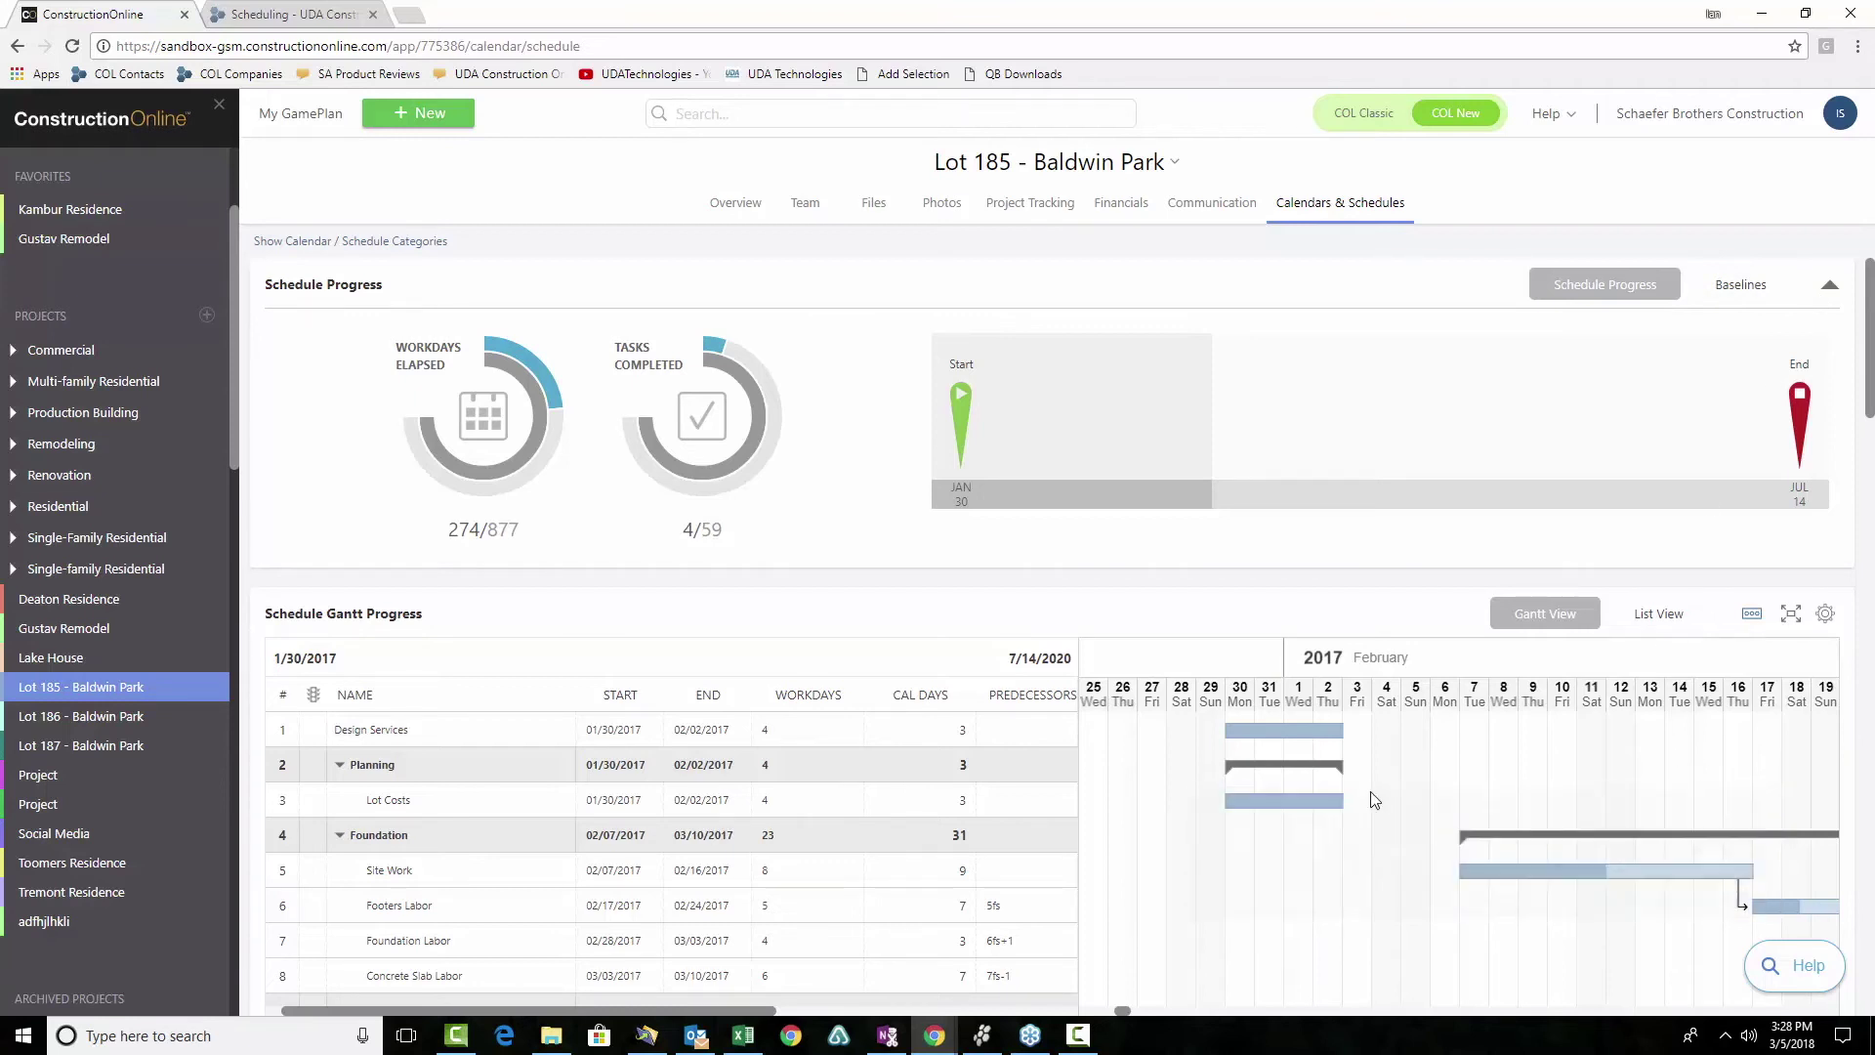
Examine the Lot 185 - Baldwin Park task list from Design Services down to Interior Trim & Stairs, following the corresponding Gantt bars
scroll(1113, 616, "down", 2)
scroll(1114, 616, "down", 1)
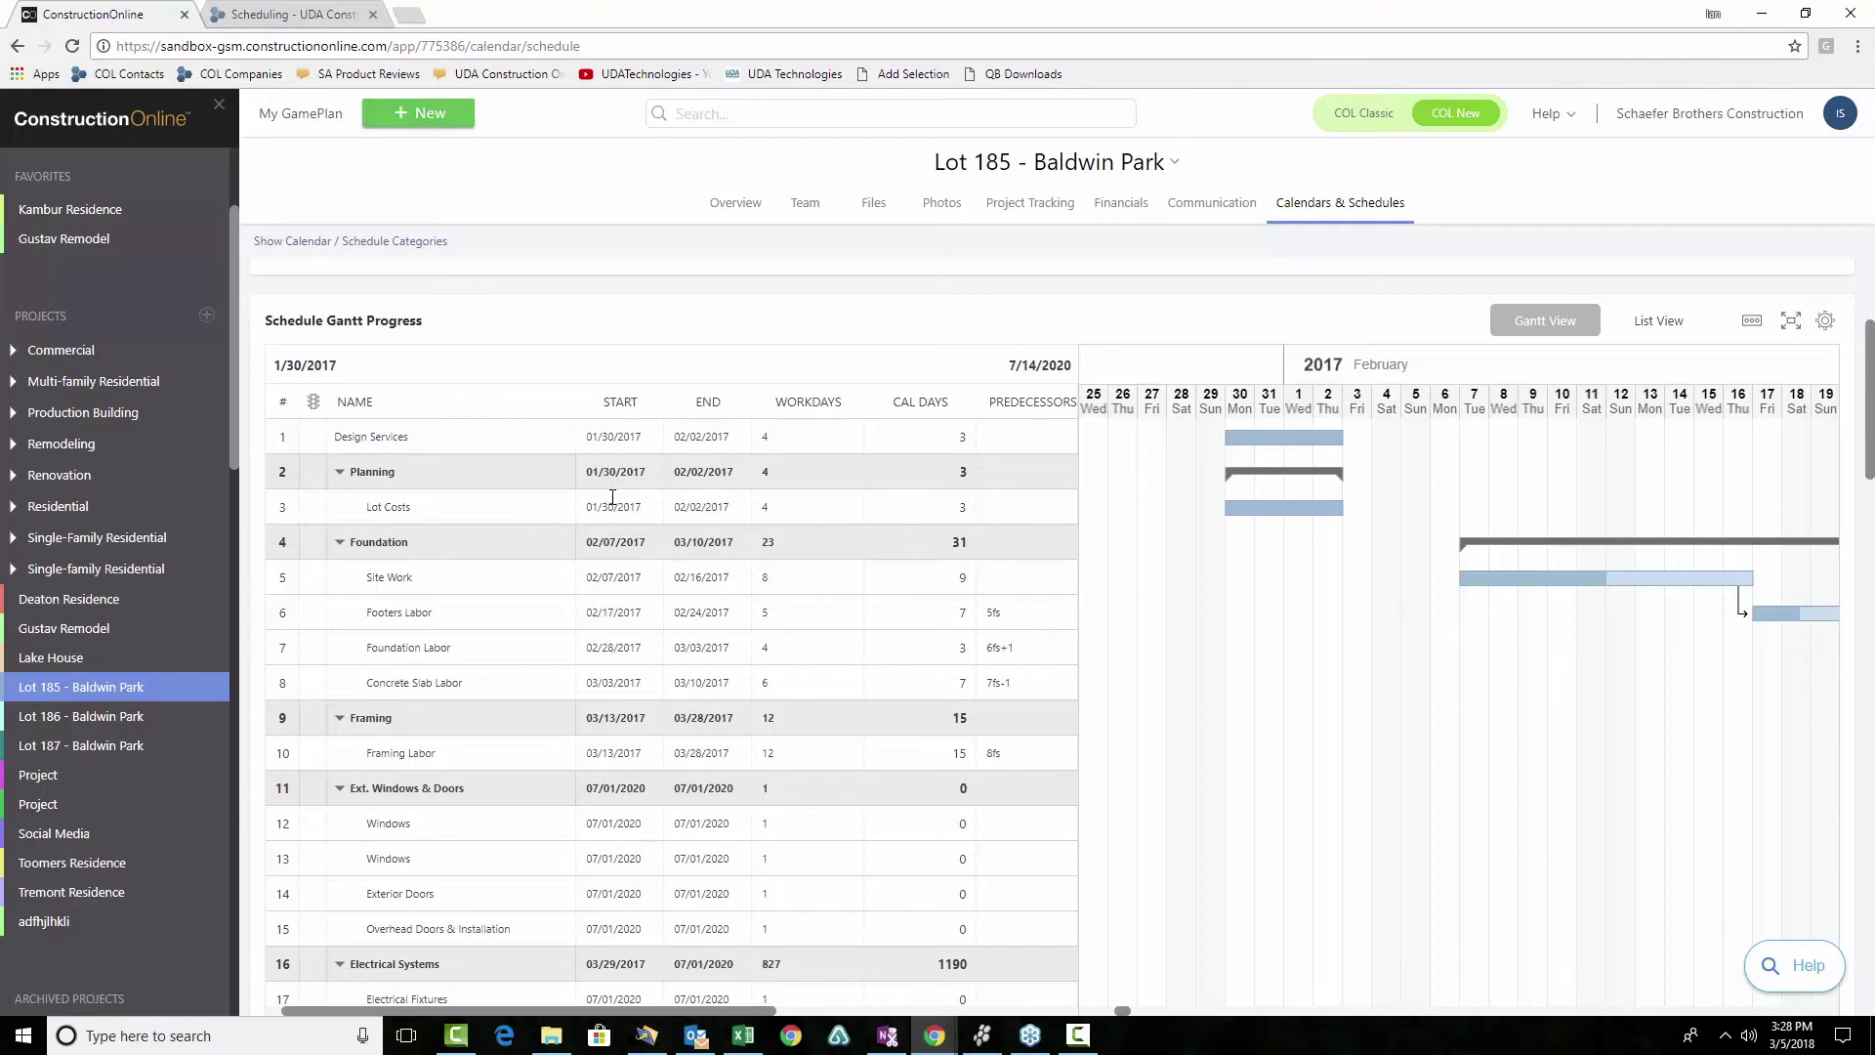
scroll(513, 483, "down", 2)
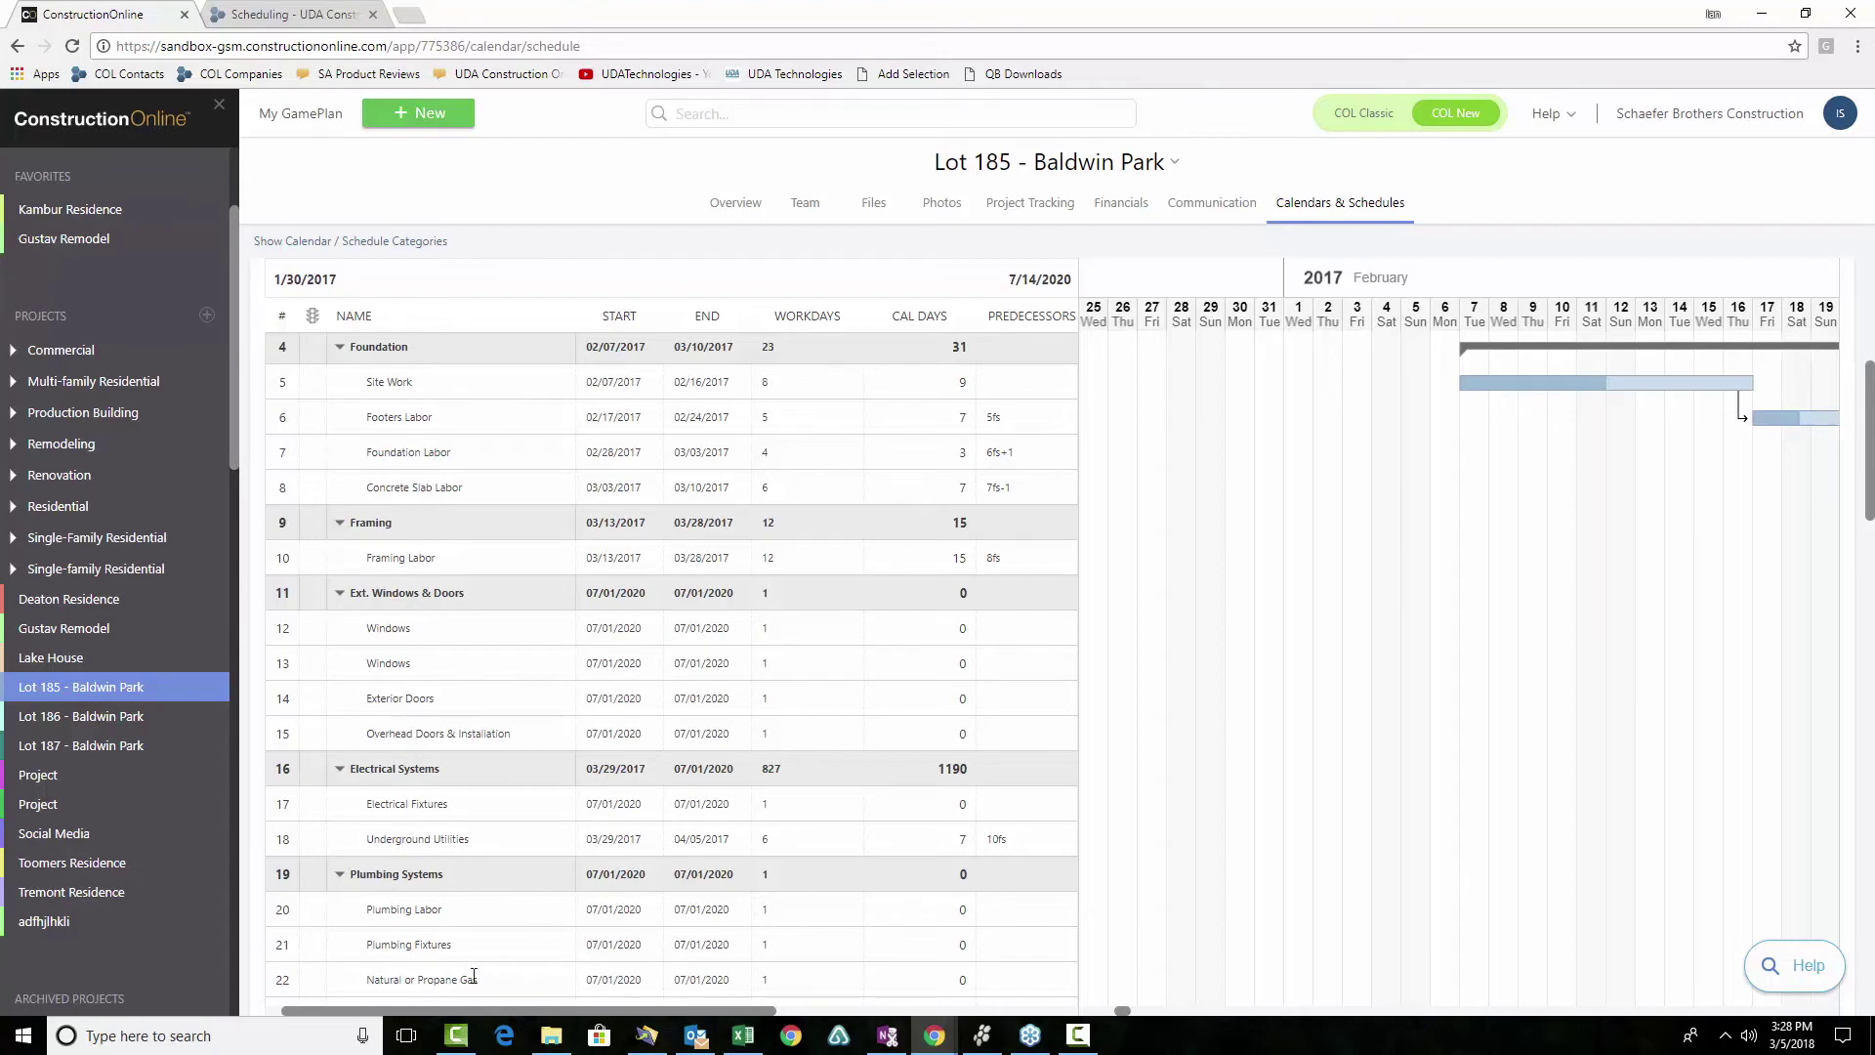
left_click(391, 945)
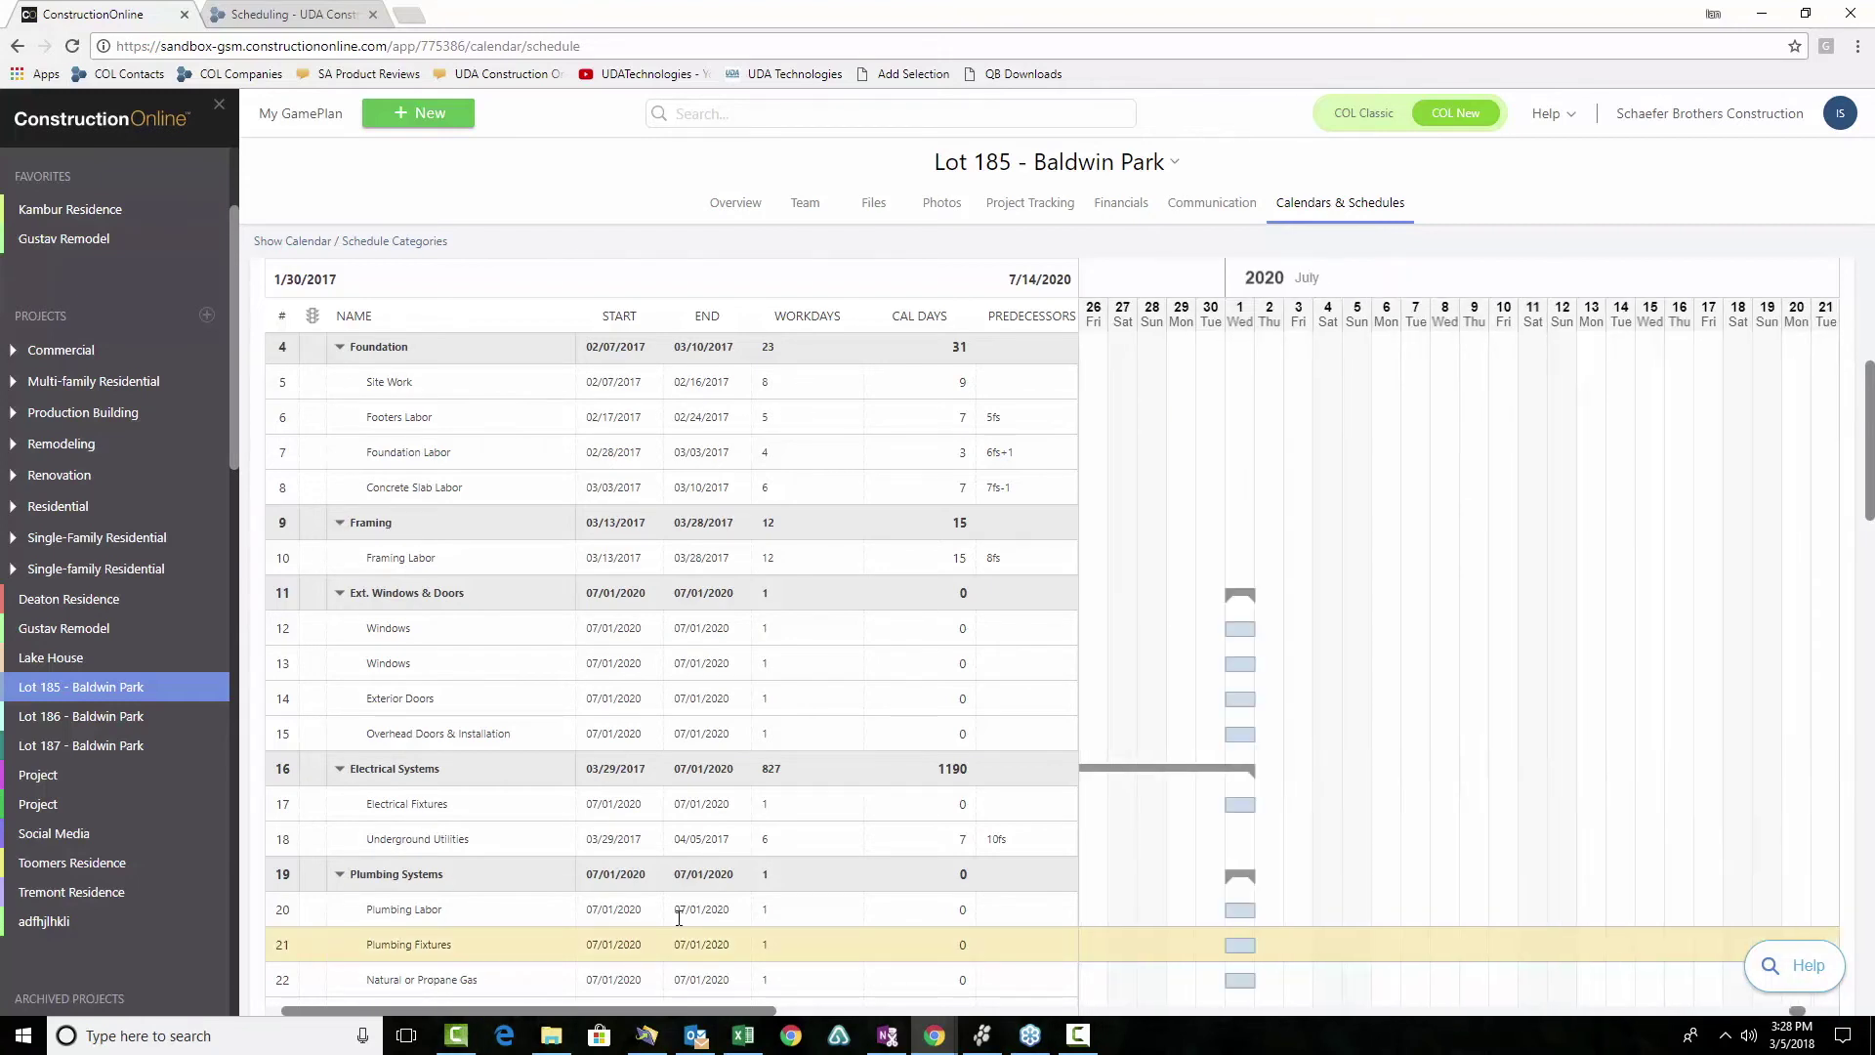
key("Down")
key("Down")
key("Down")
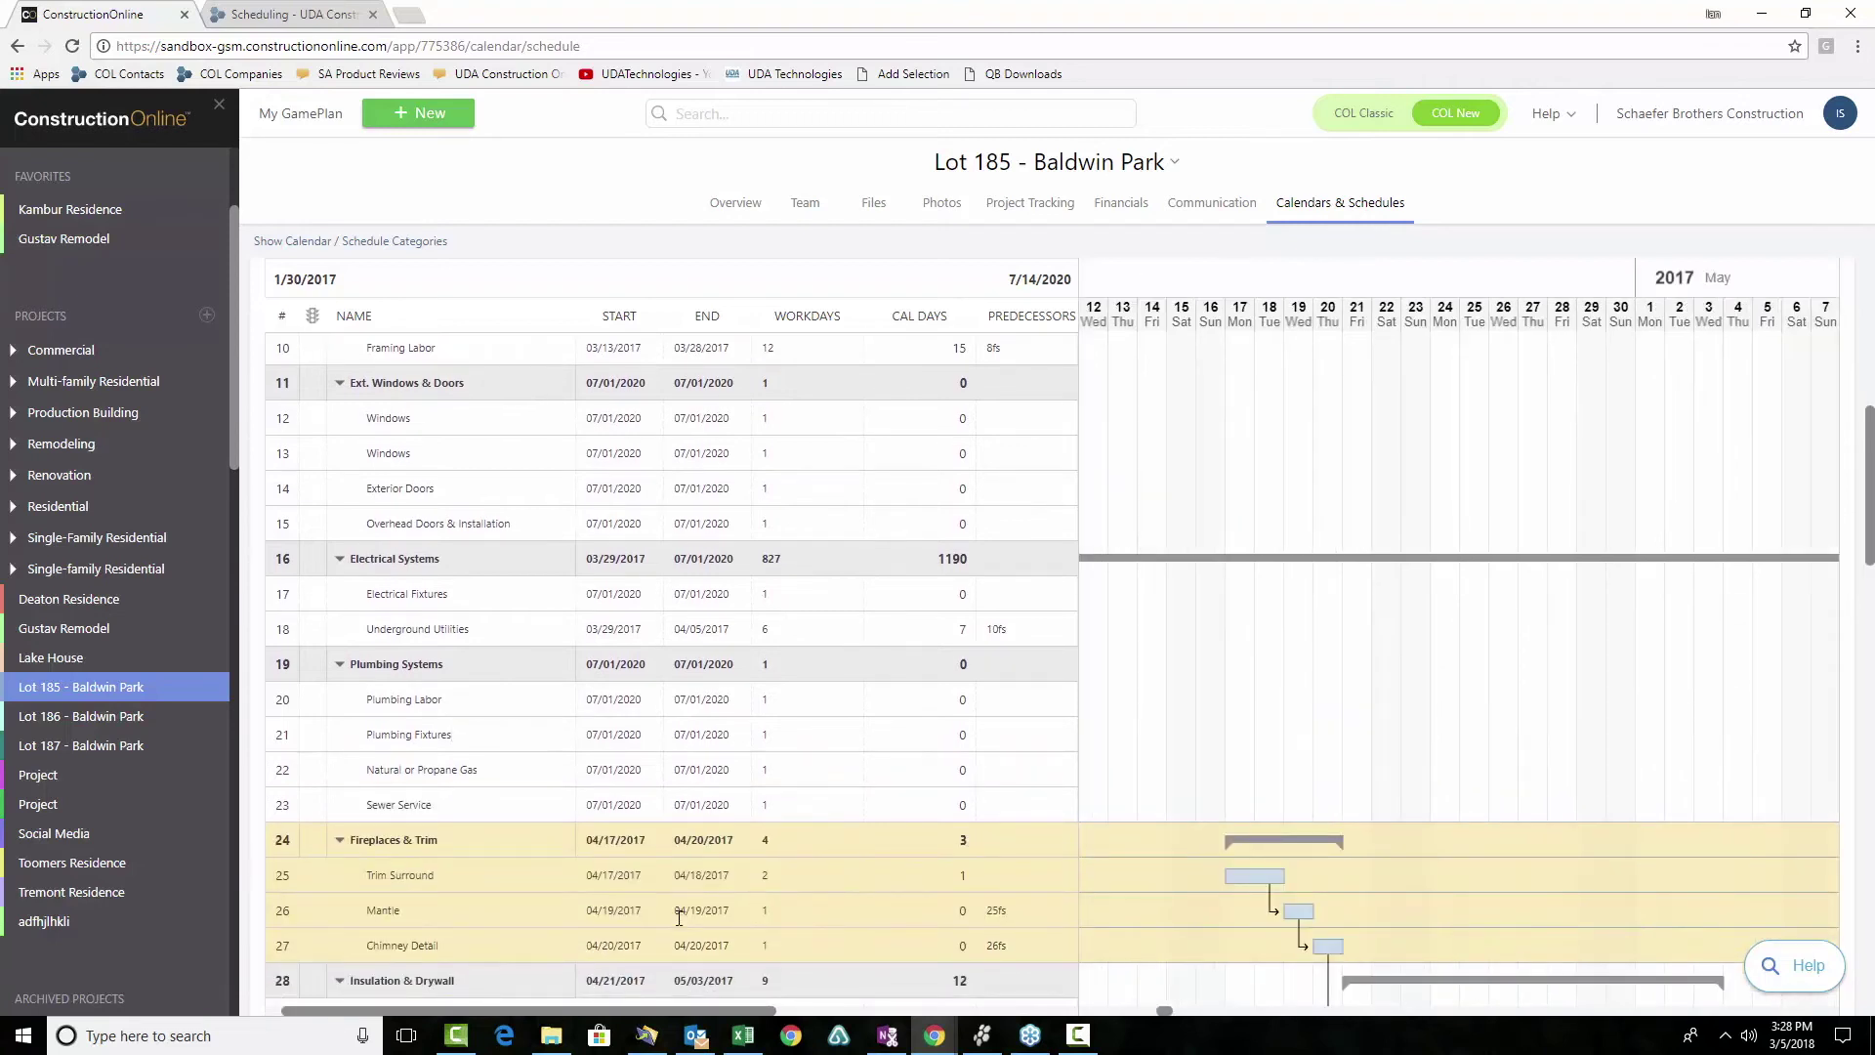
key("Down")
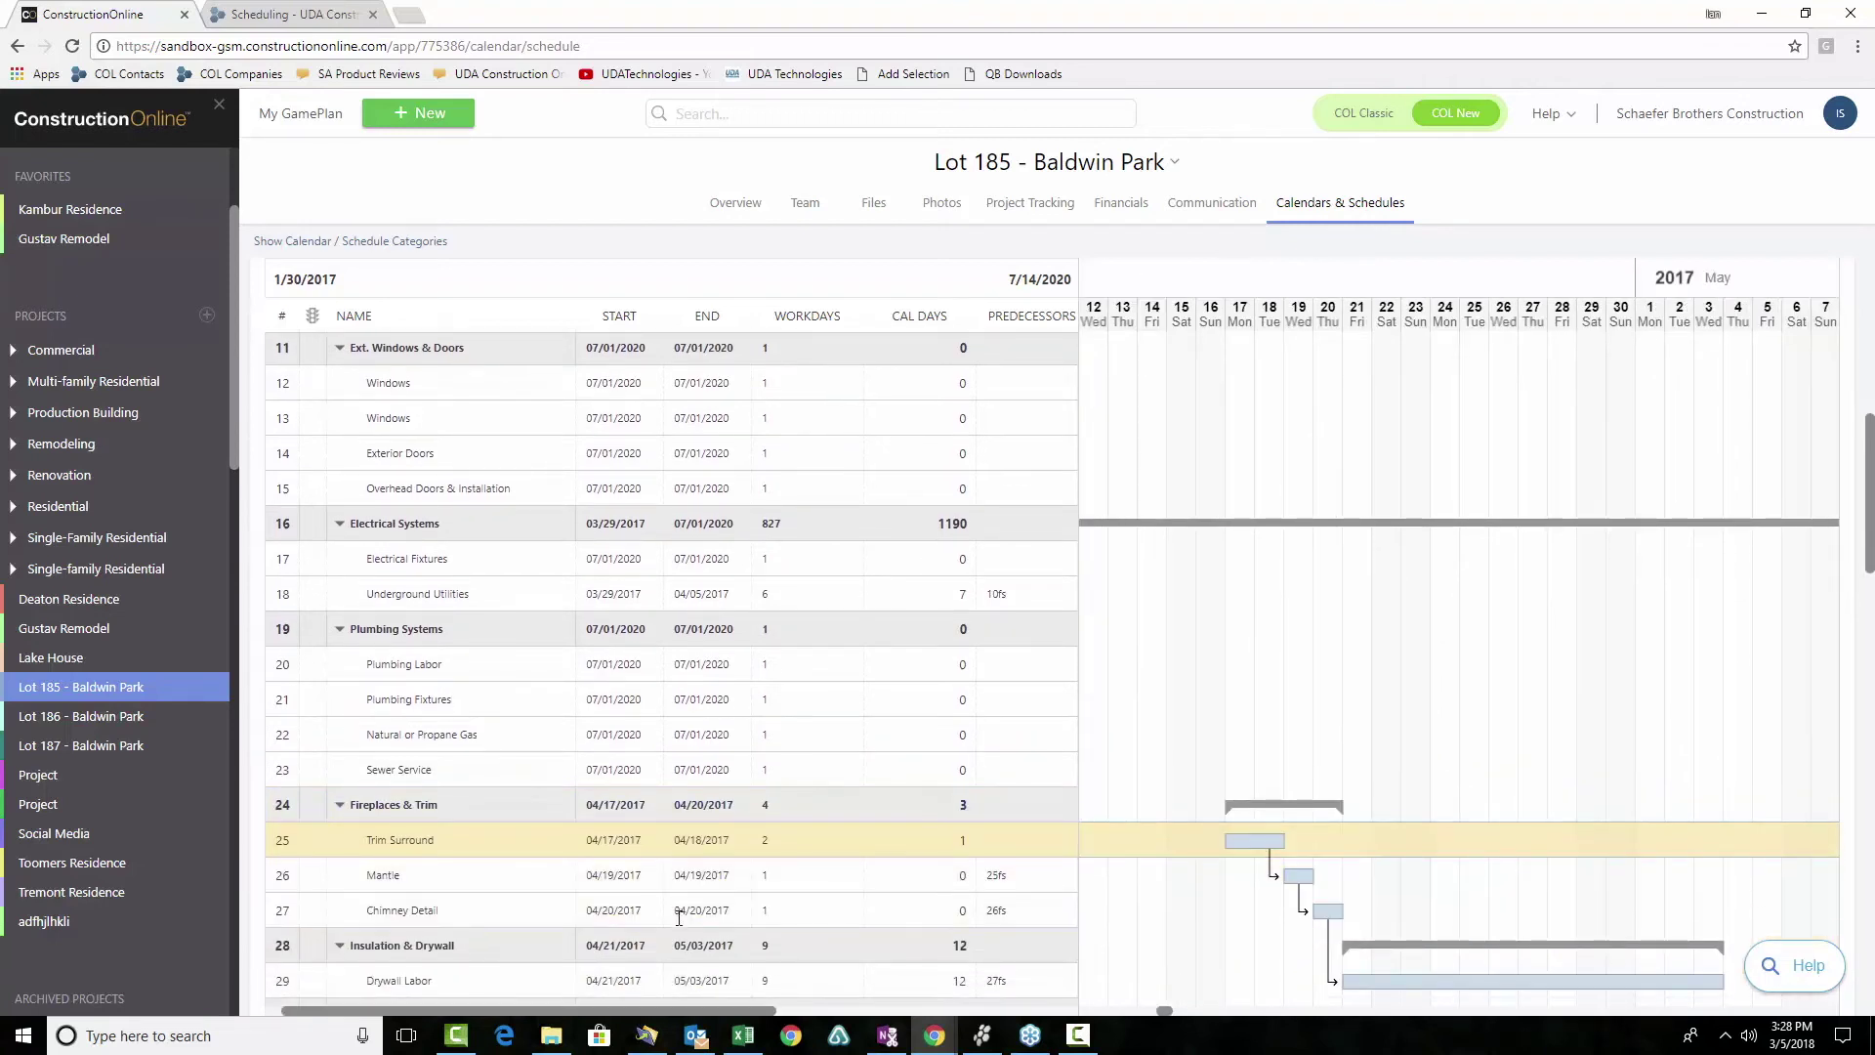
key("Down")
key("Down")
key("Down")
key("Down")
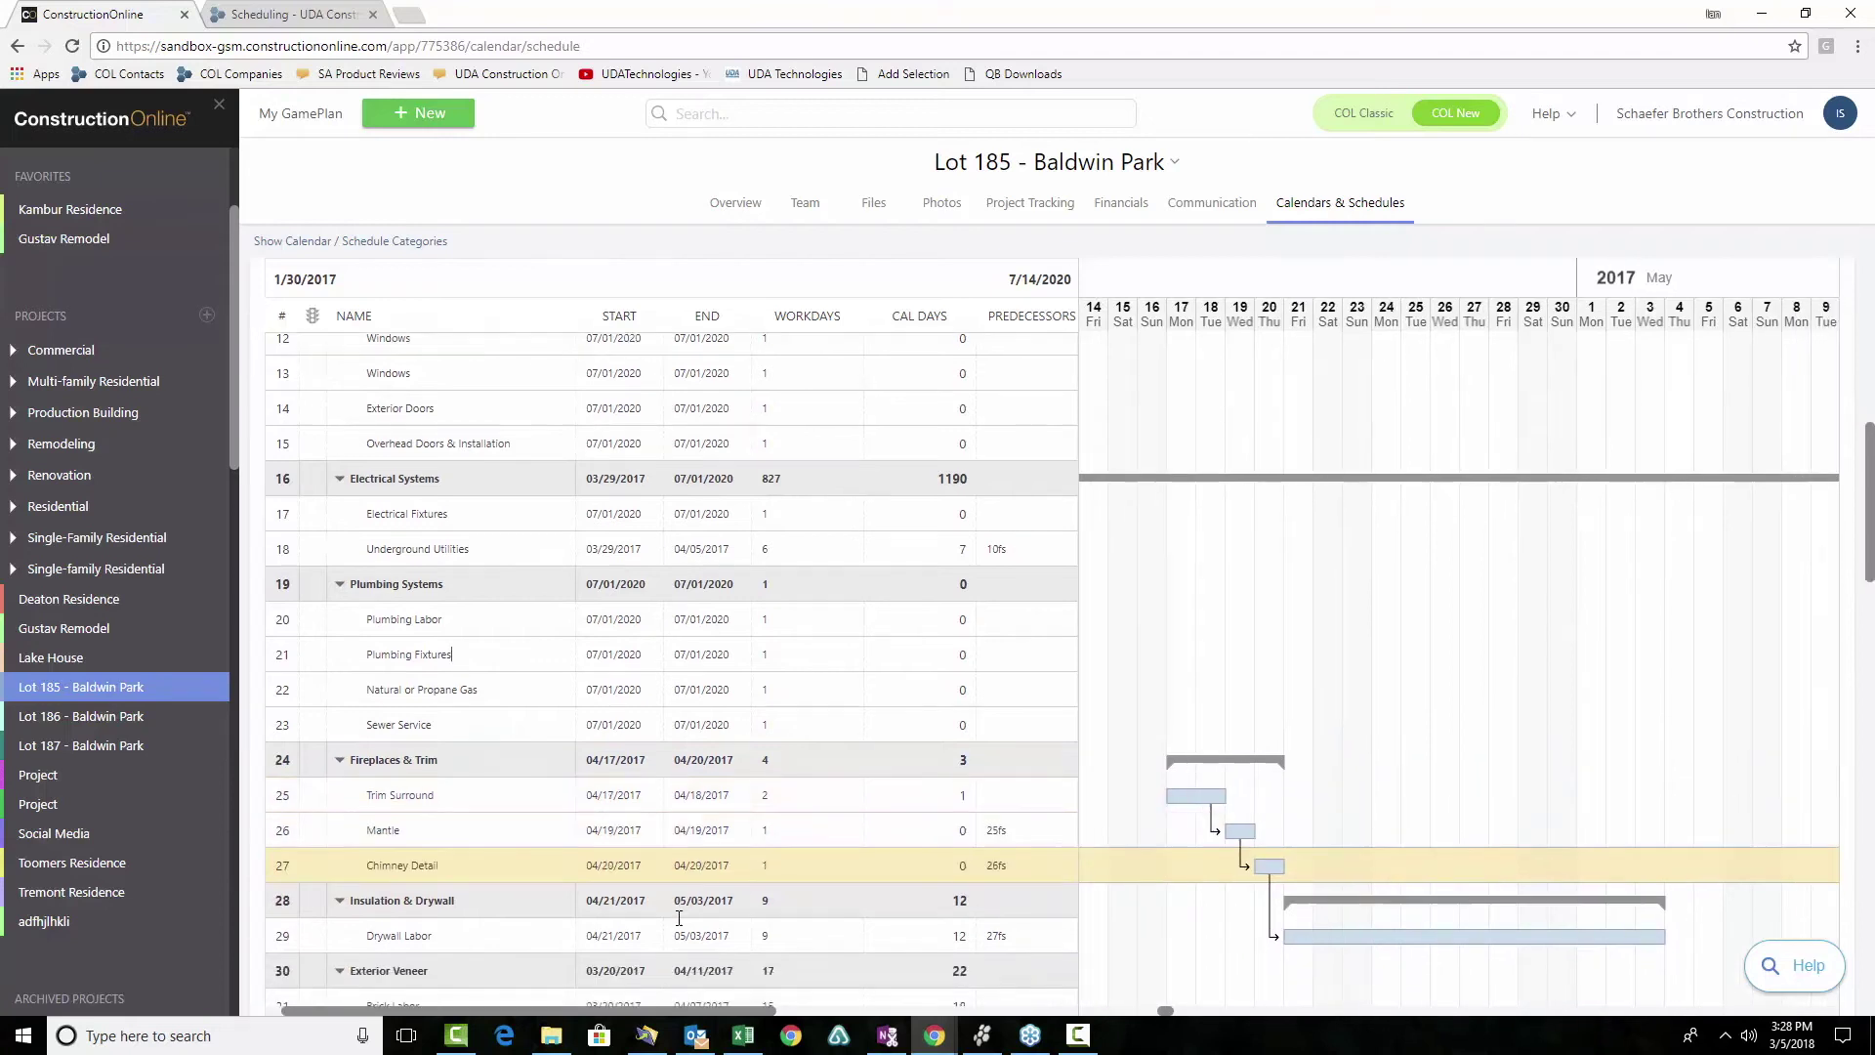
key("Down")
key("Down")
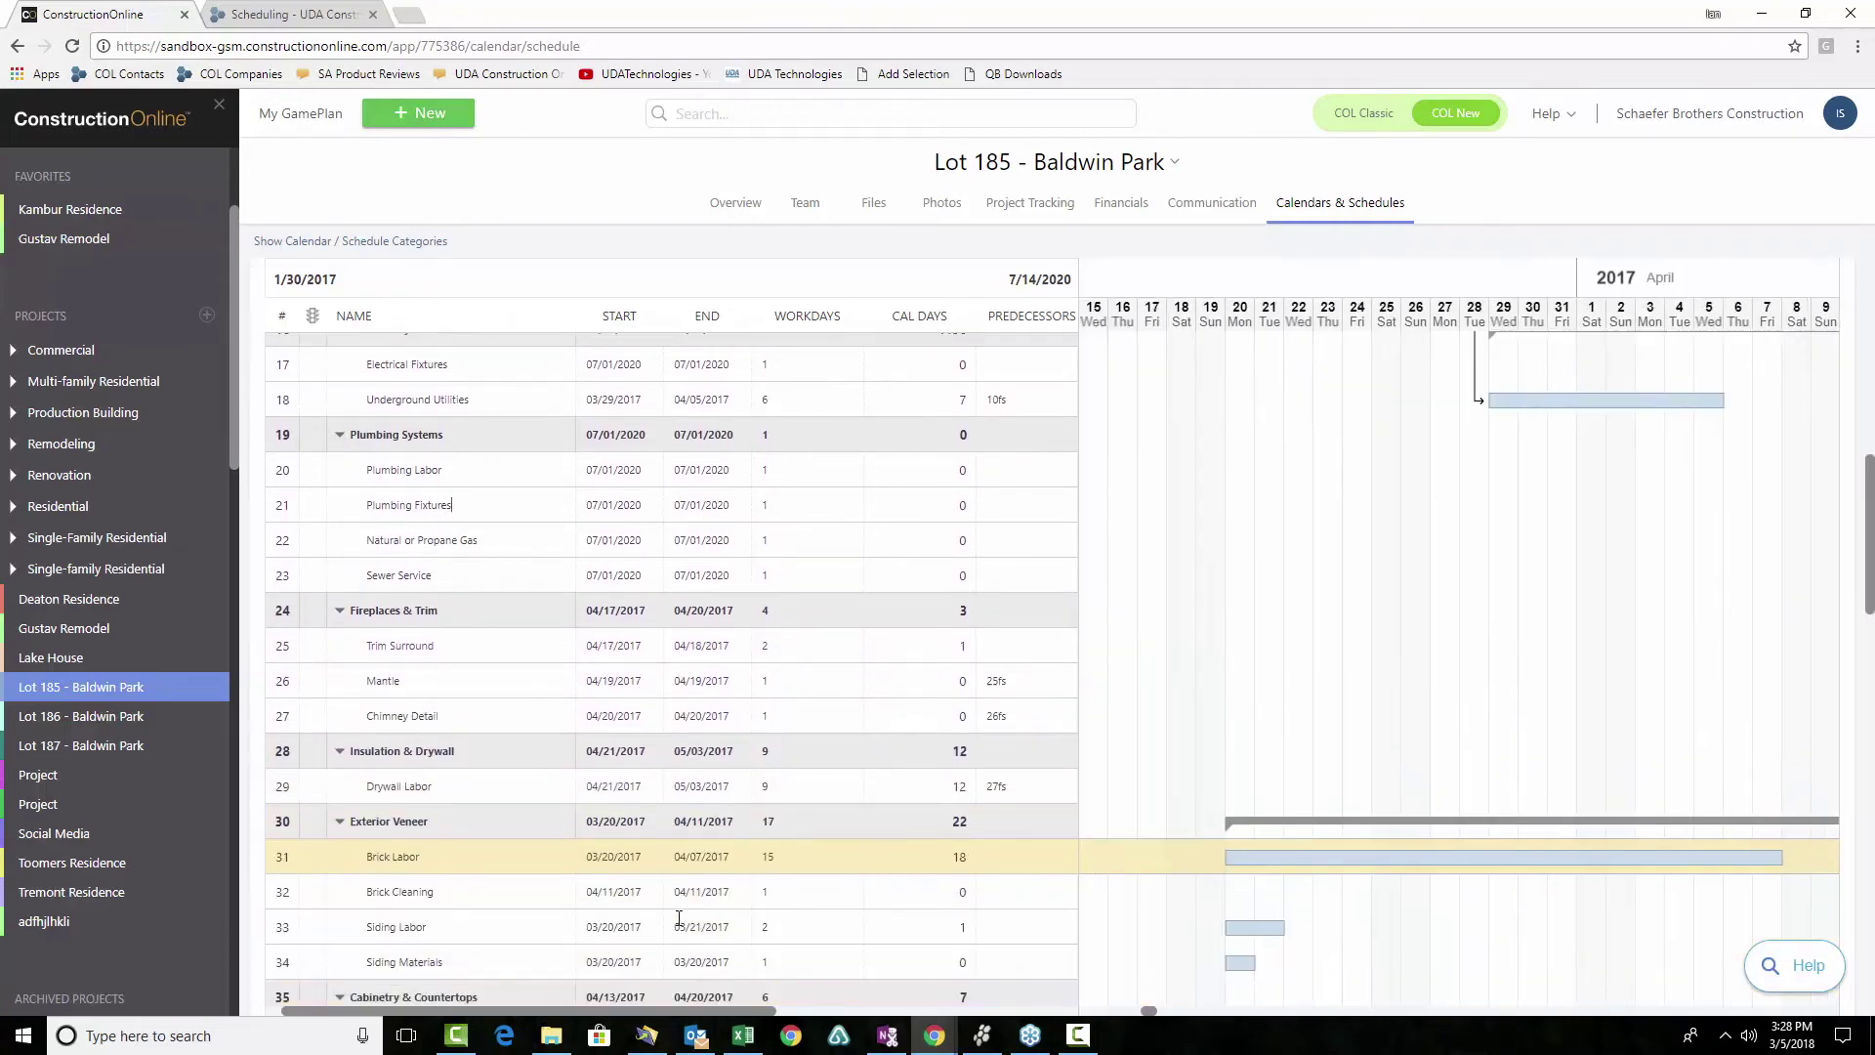
key("Down")
key("Down")
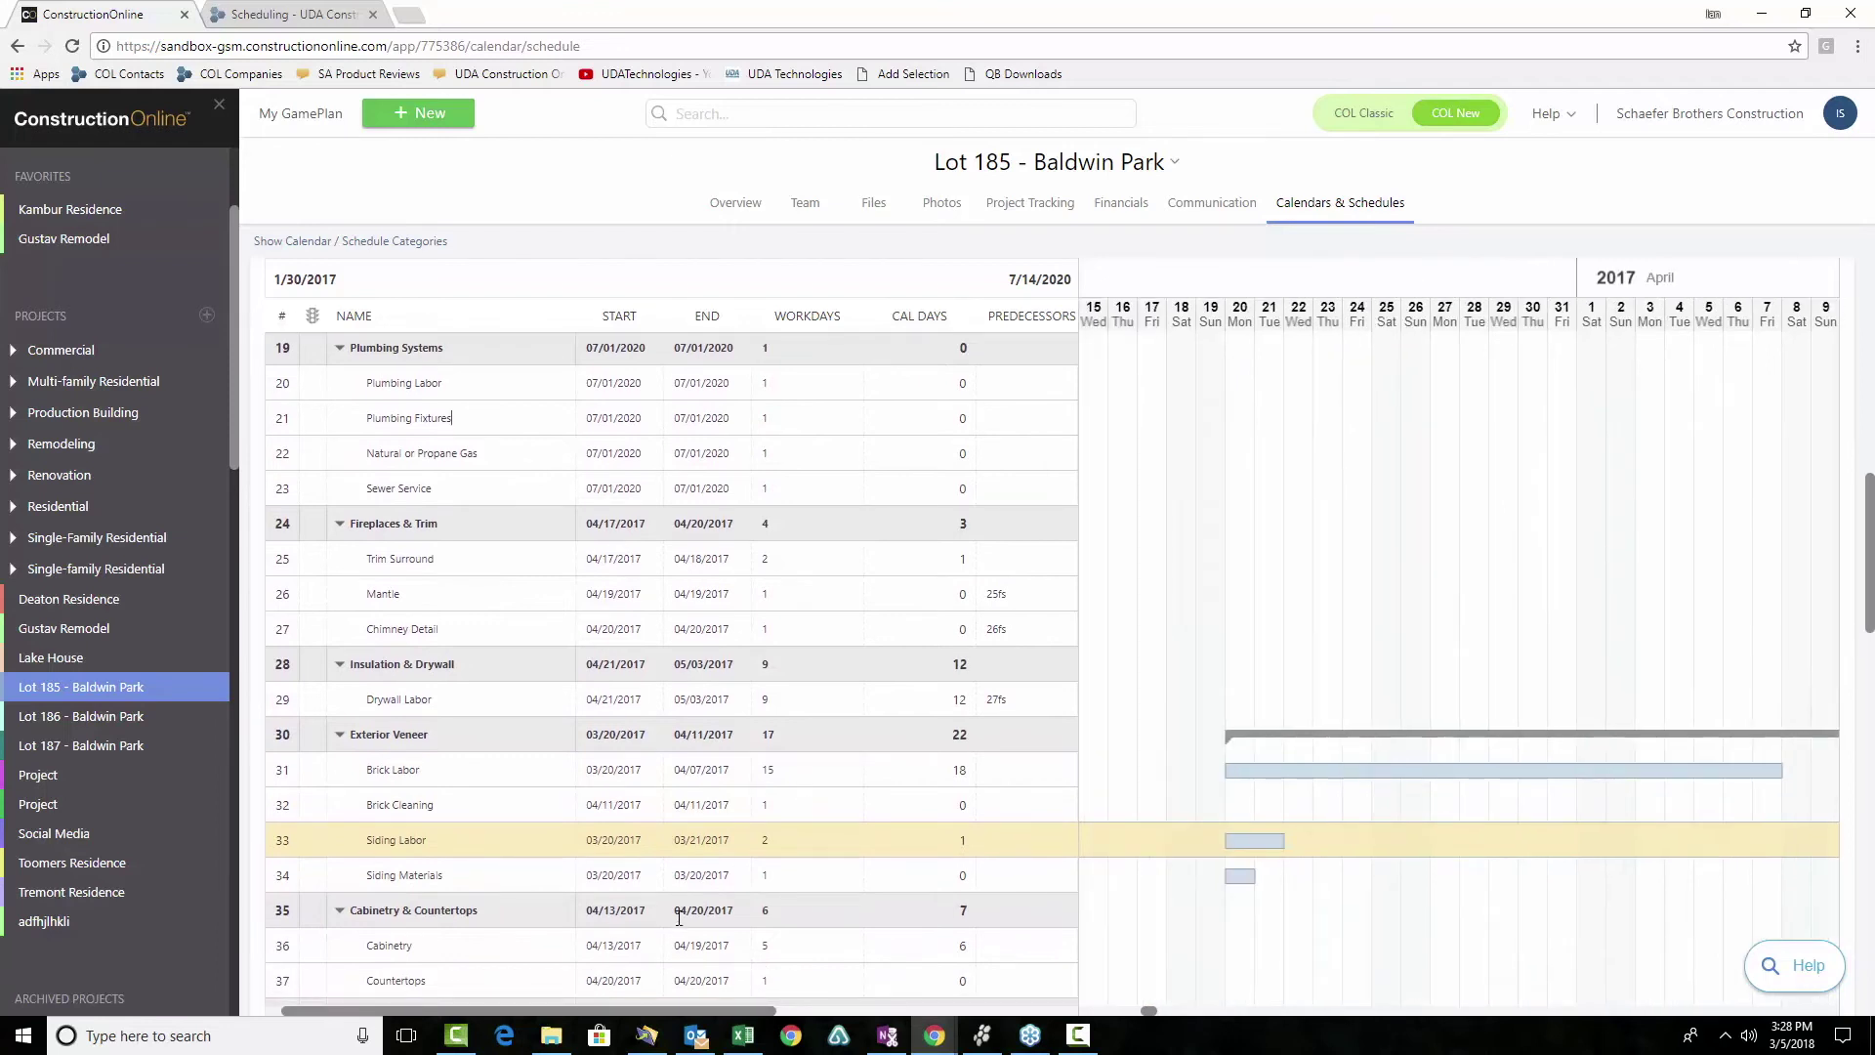
key("Down")
key("Down")
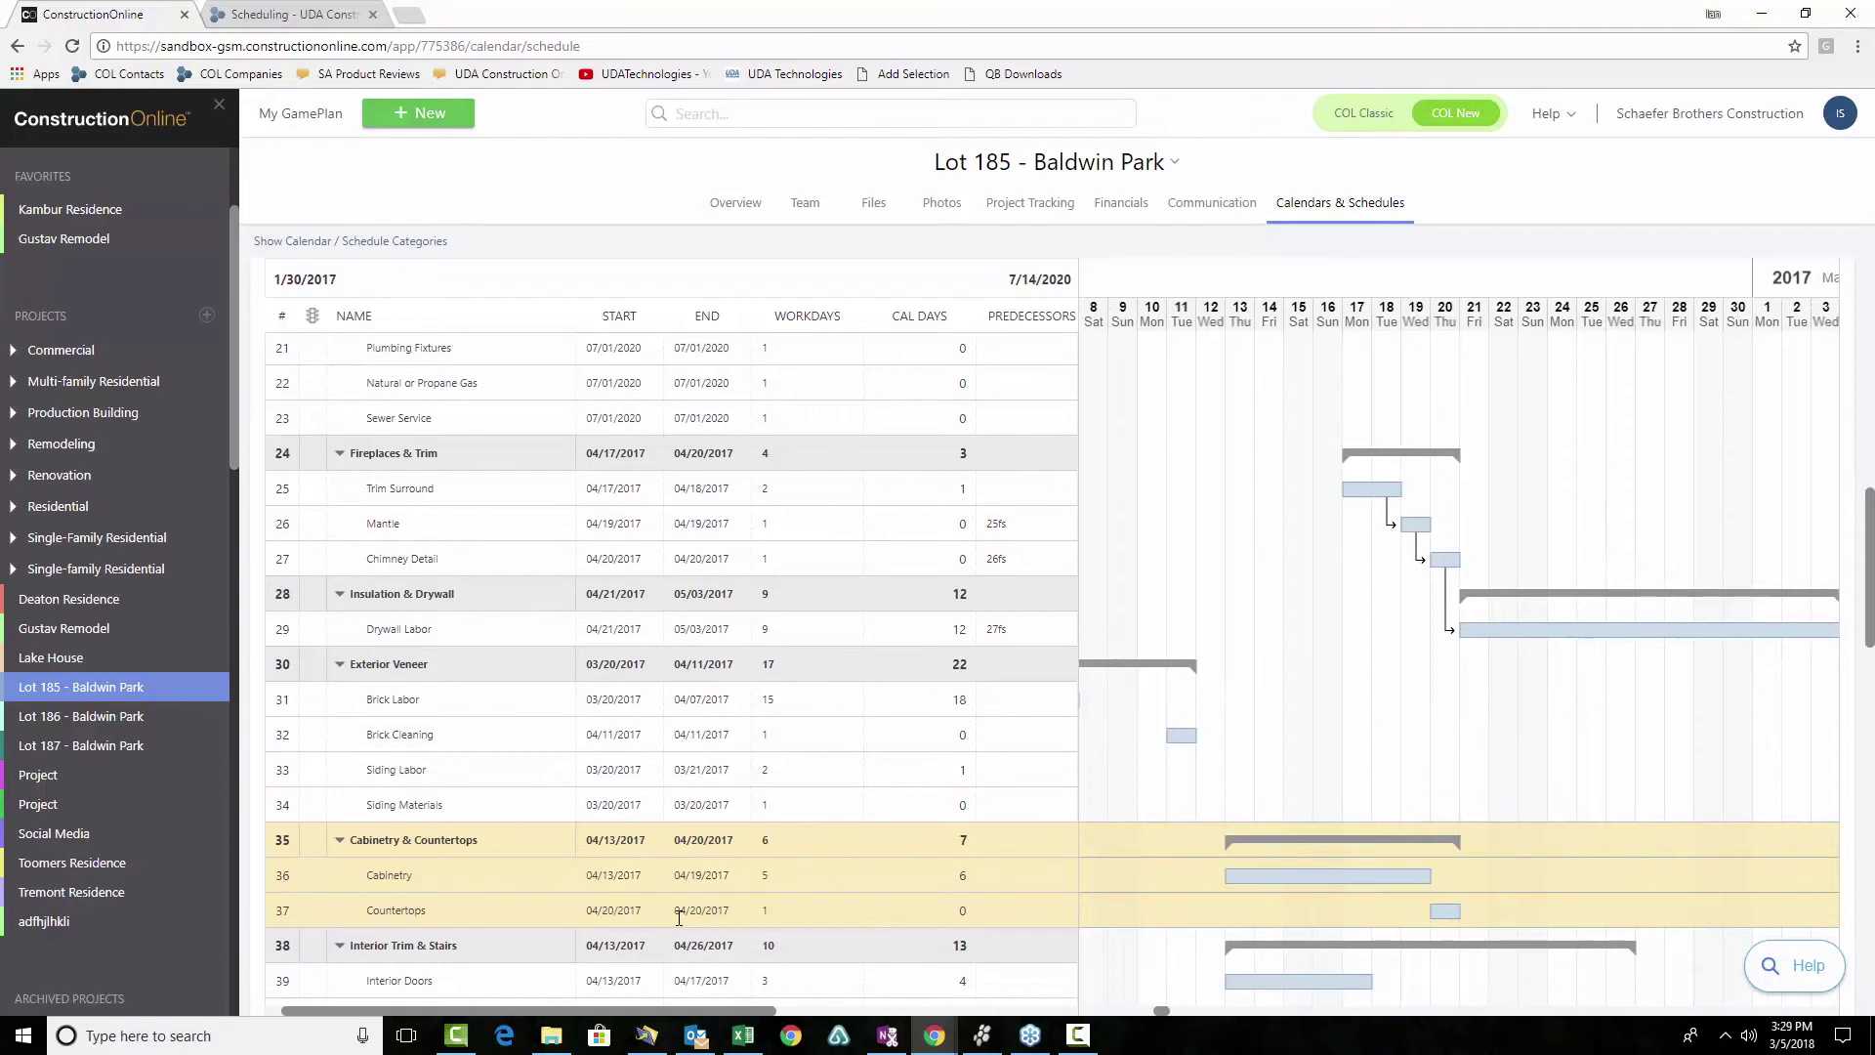
key("Down")
key("Down")
key("Down")
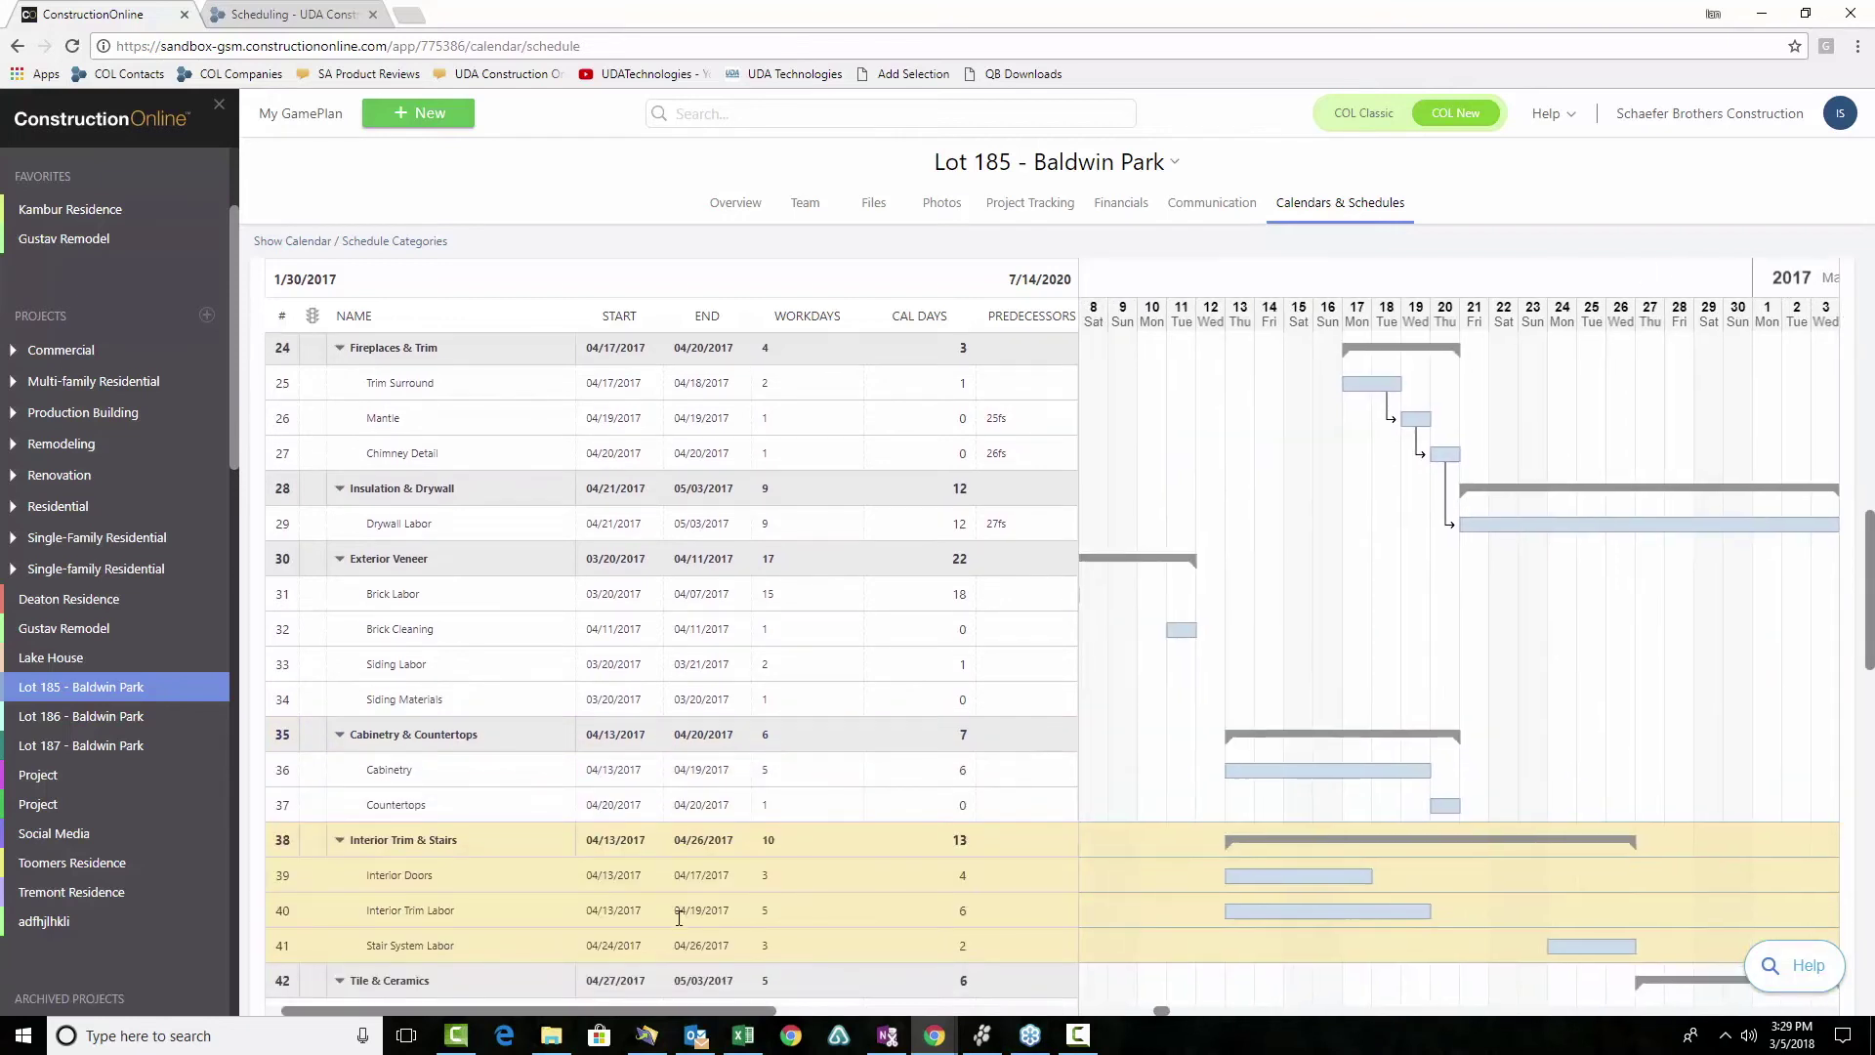
Examine the Lot 185 - Baldwin Park tasks from Interior Trim & Stairs to Bath Hardware, and return to the schedule progress overview
key("Down")
key("Down")
key("Down")
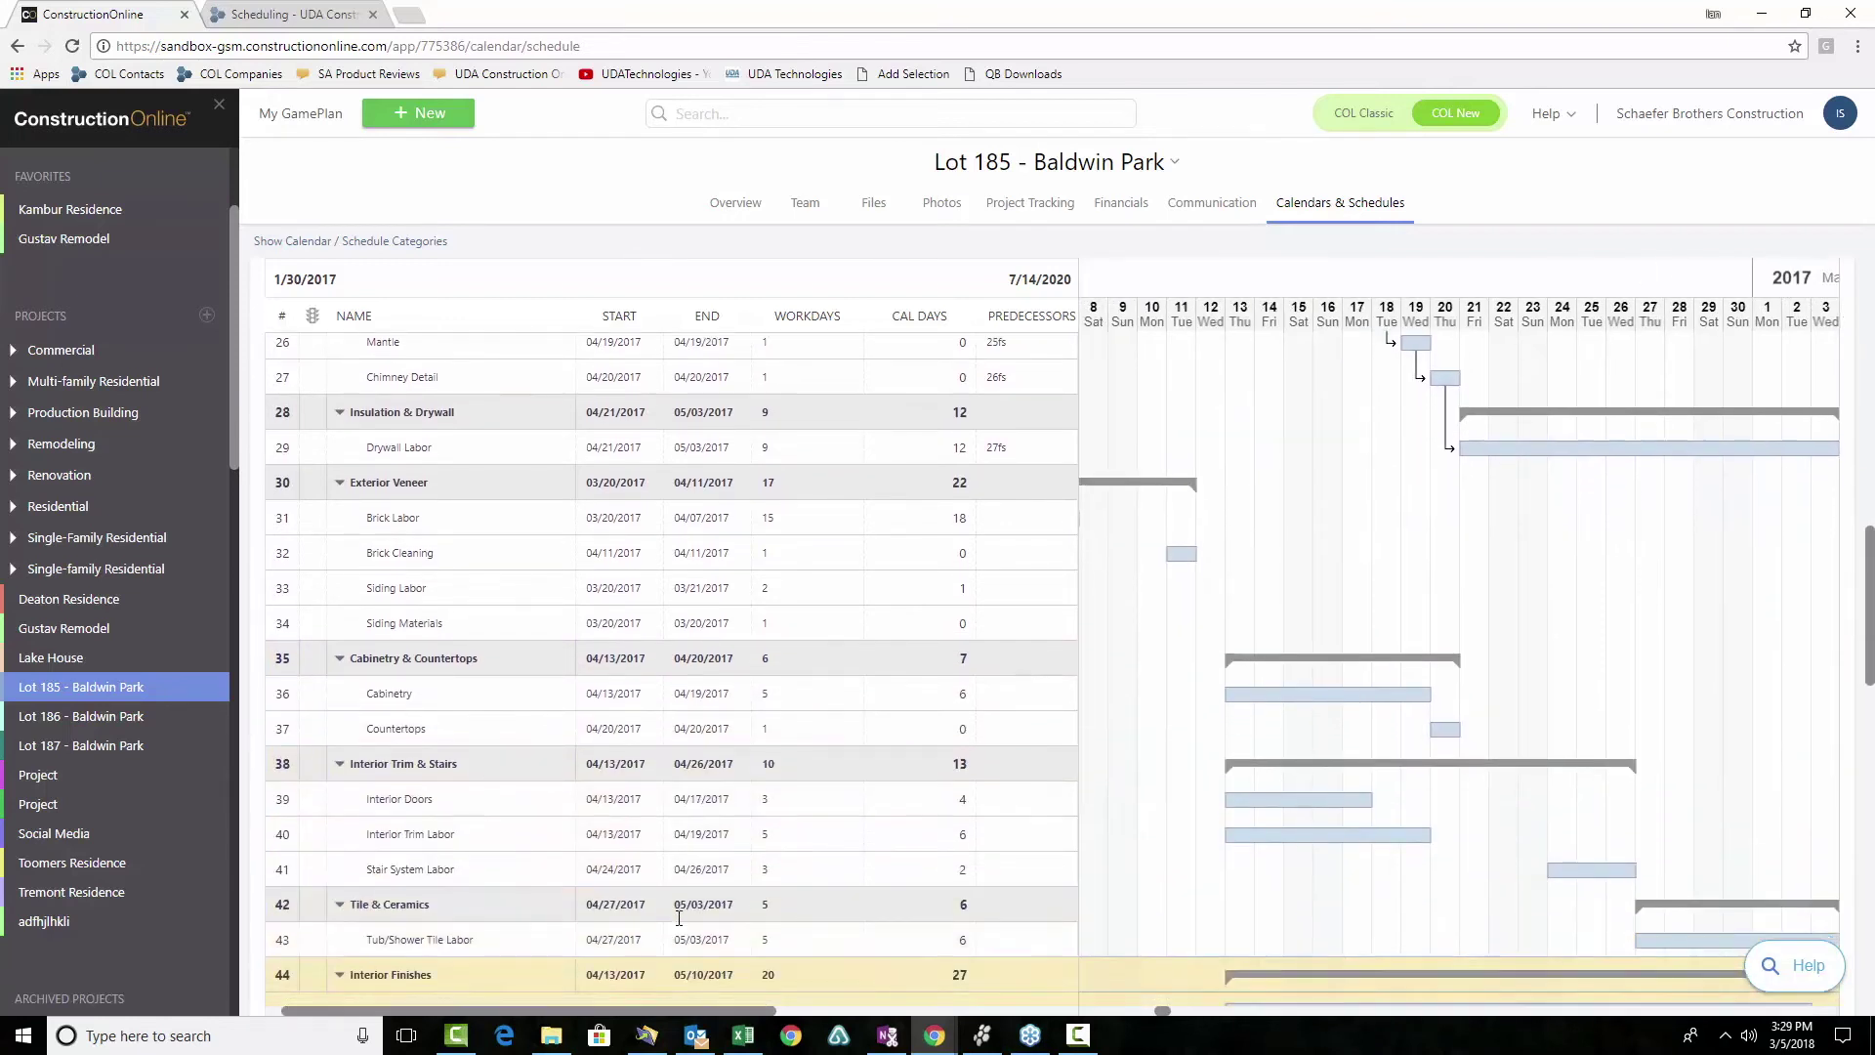
key("Down")
key("Down")
key("Down")
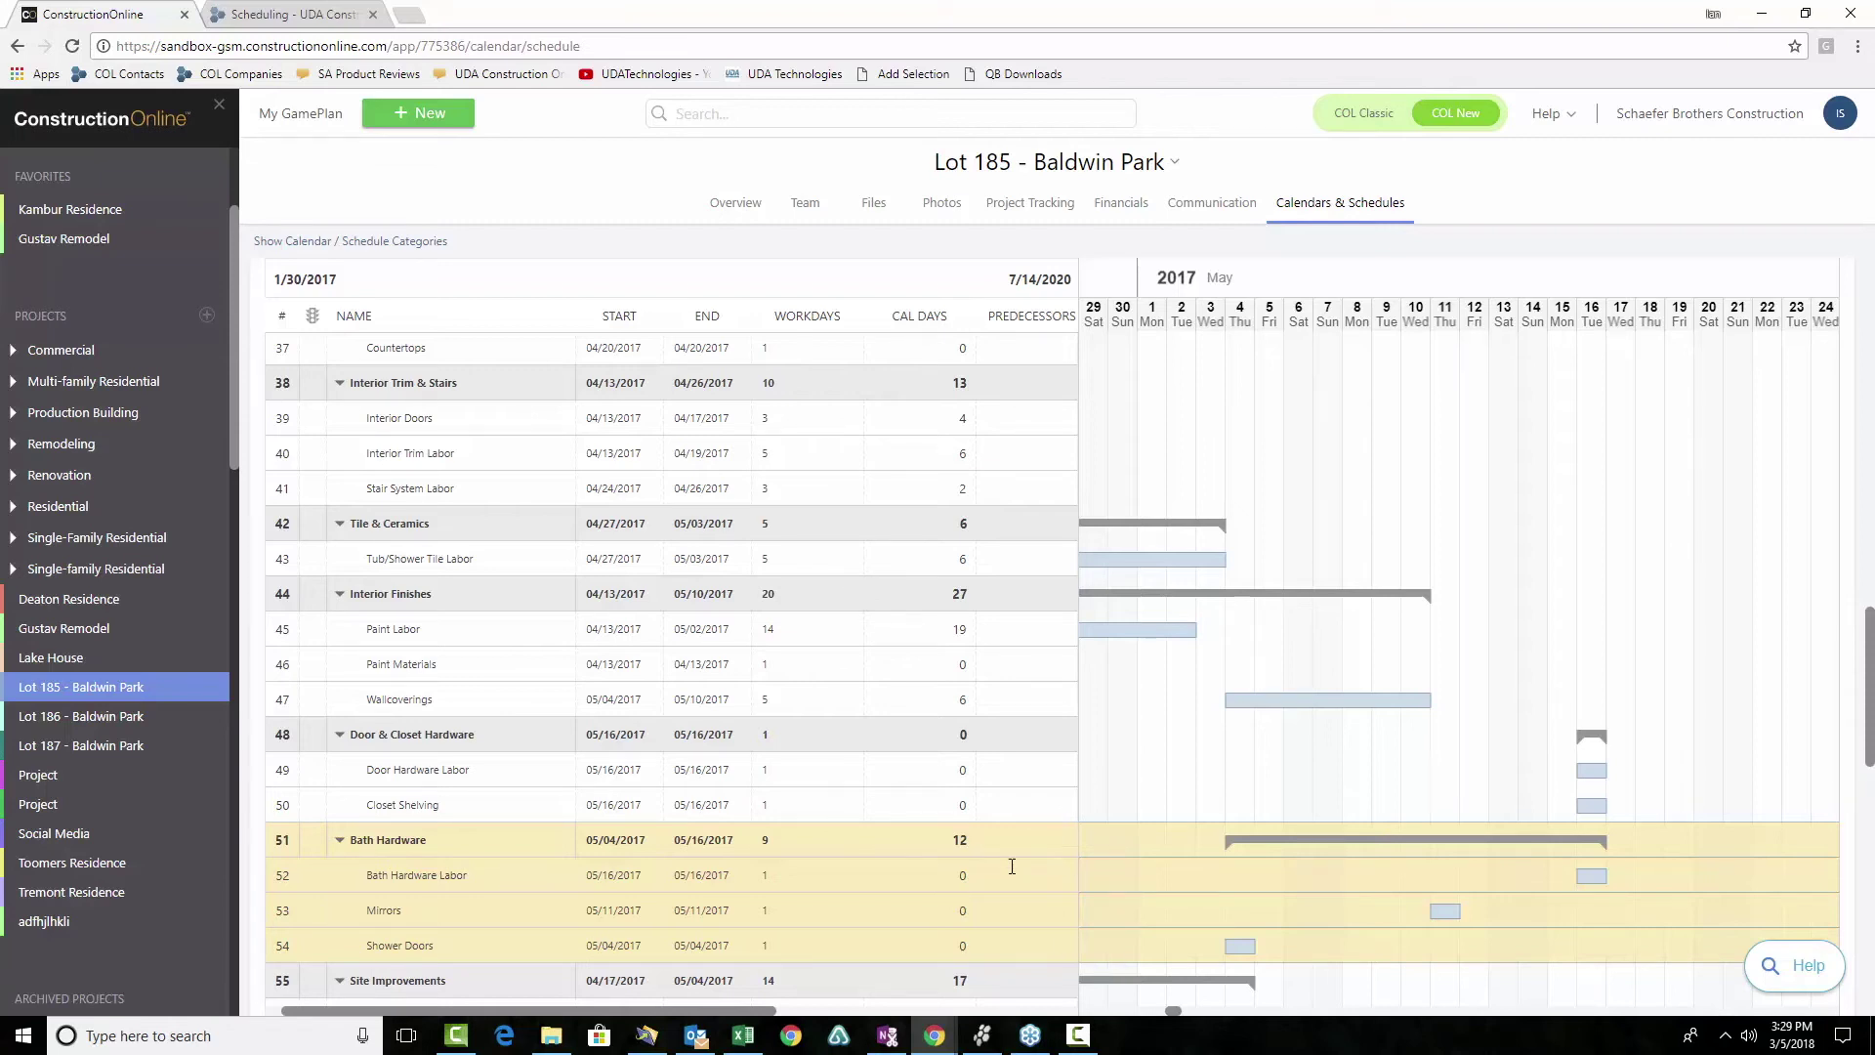
scroll(1012, 866, "up", 2)
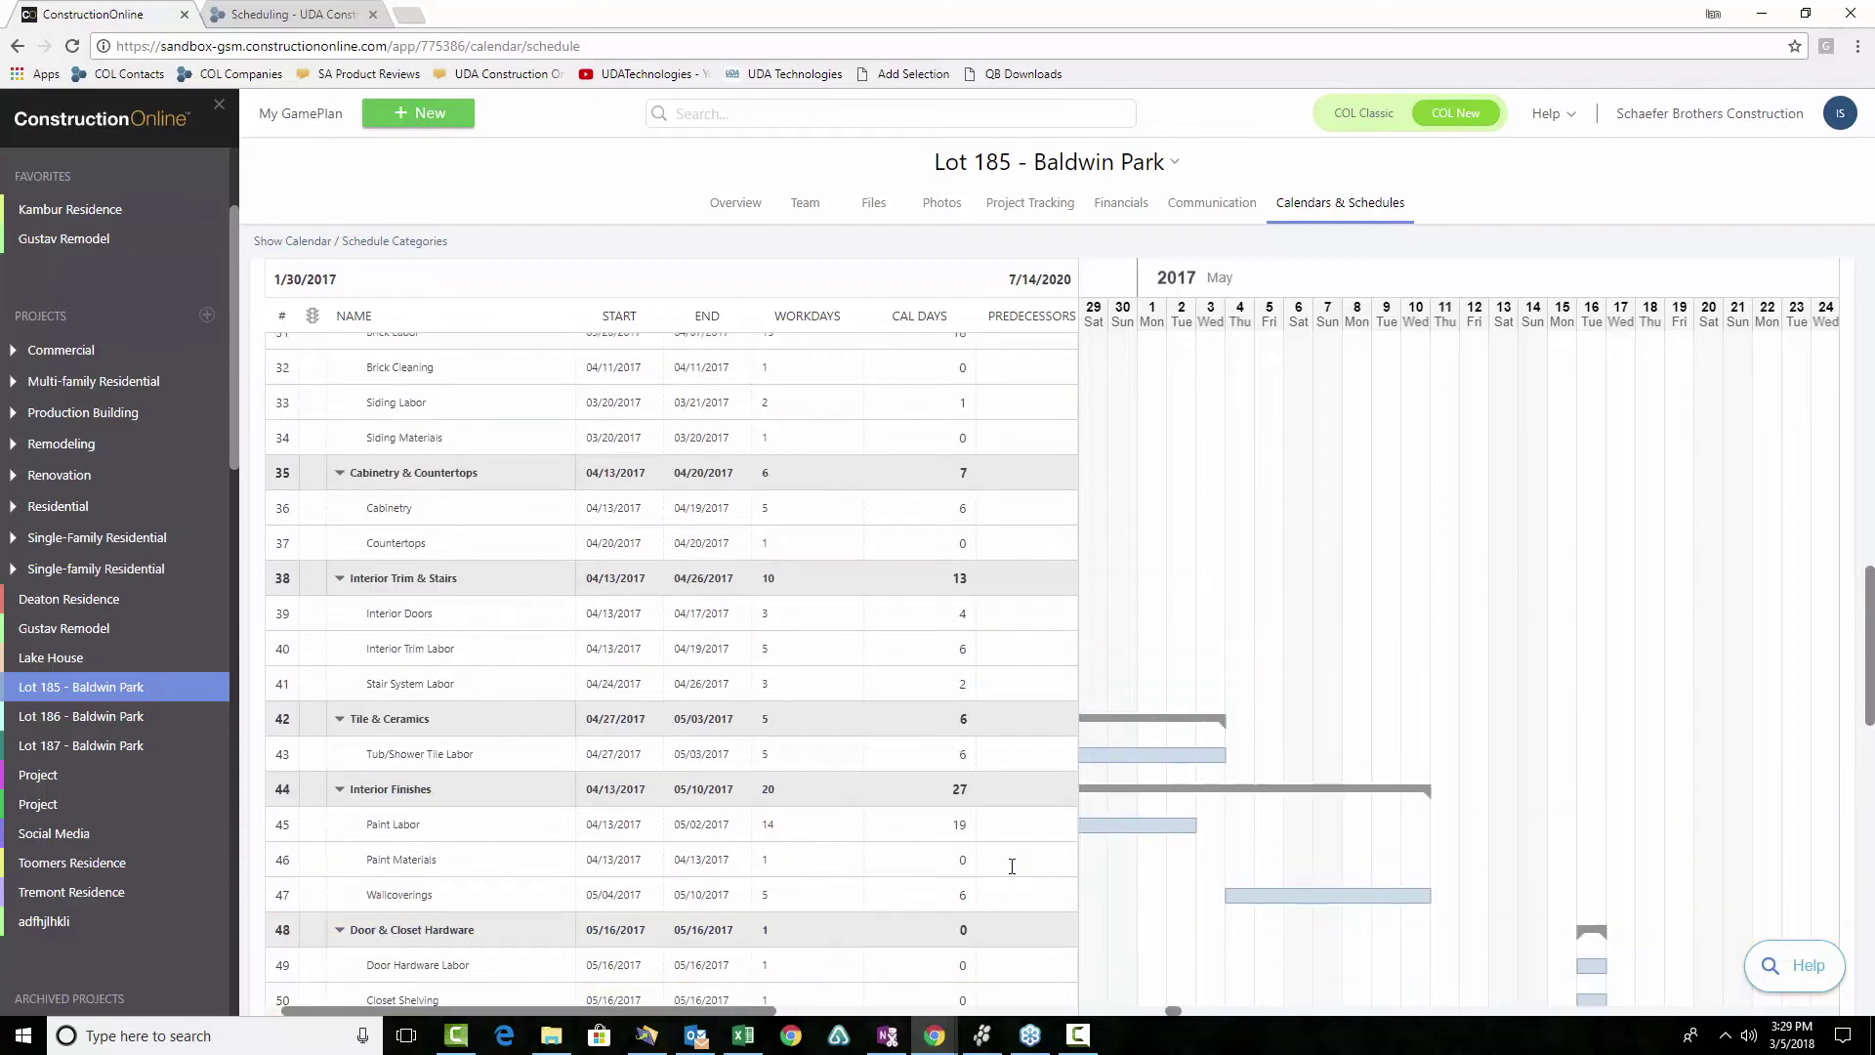
scroll(1012, 867, "down", 2)
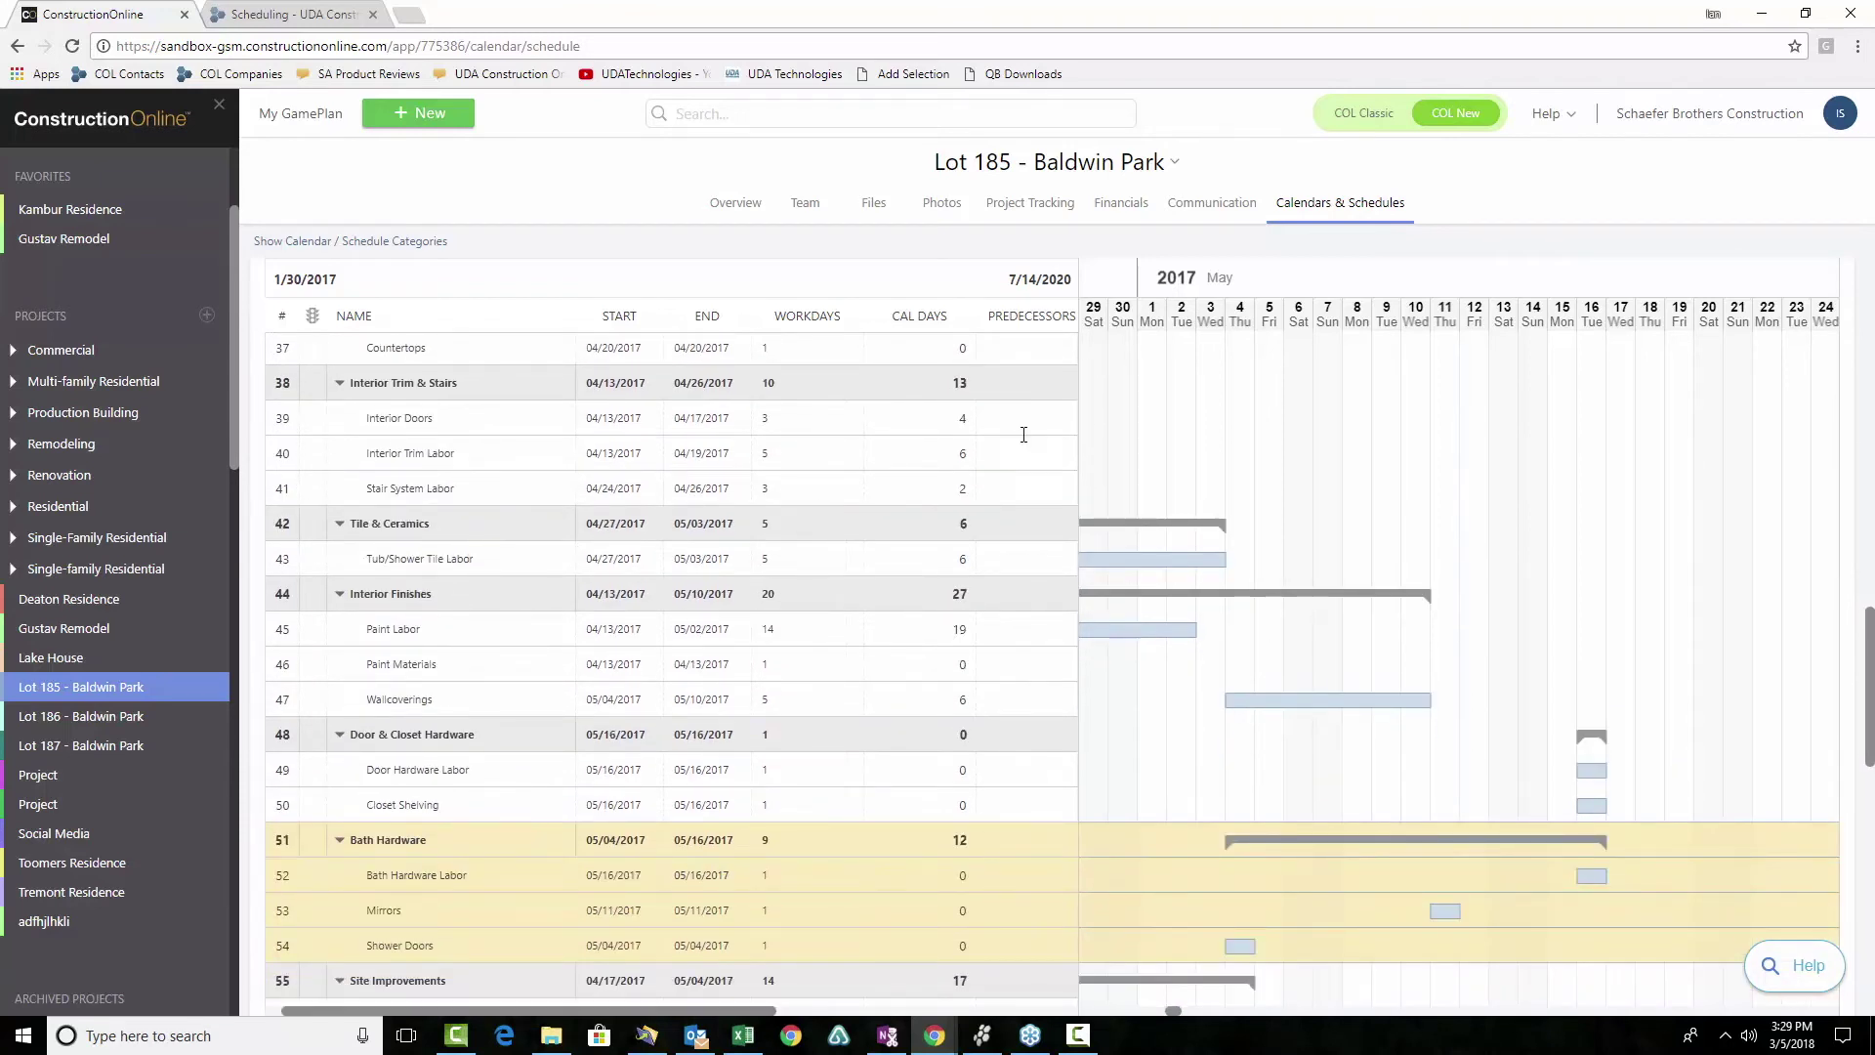
scroll(1108, 465, "up", 15)
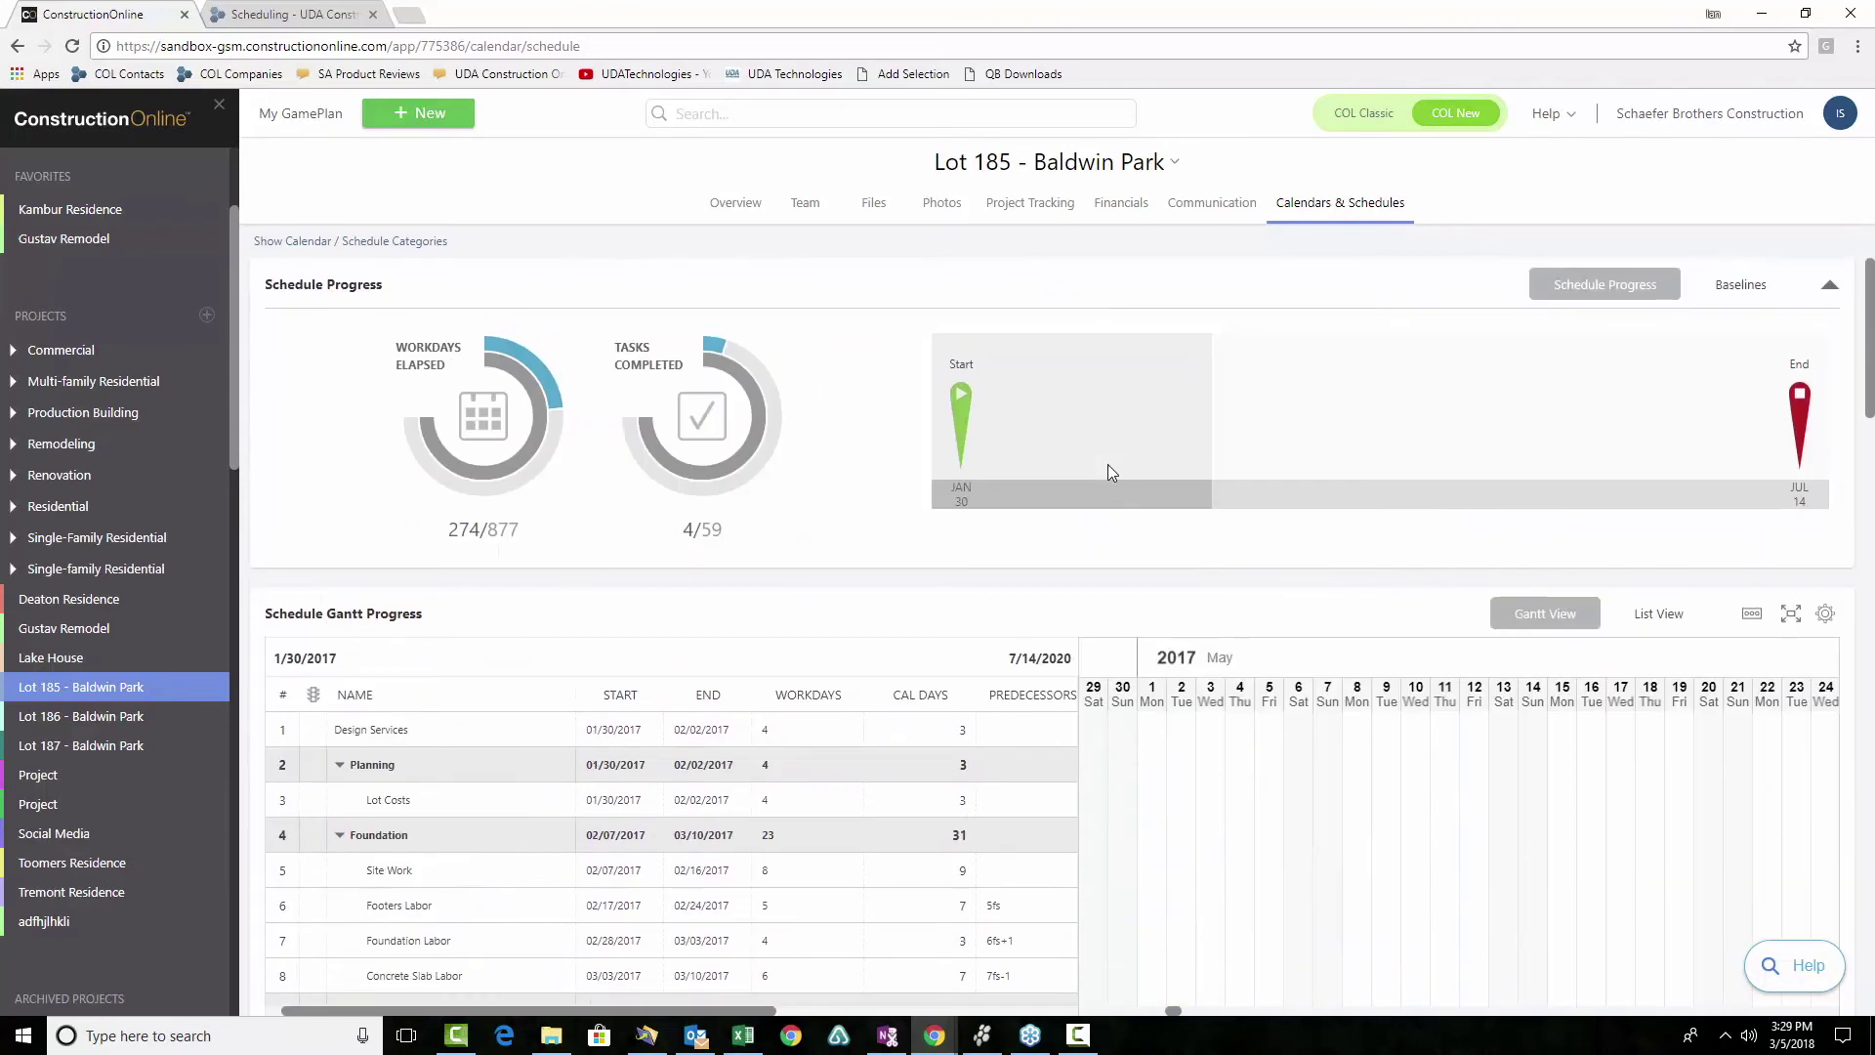
Look over the floating toolbar's commands for new items, close it, and display the baseline comparison for the entire Lot 185 schedule
left_click(1752, 614)
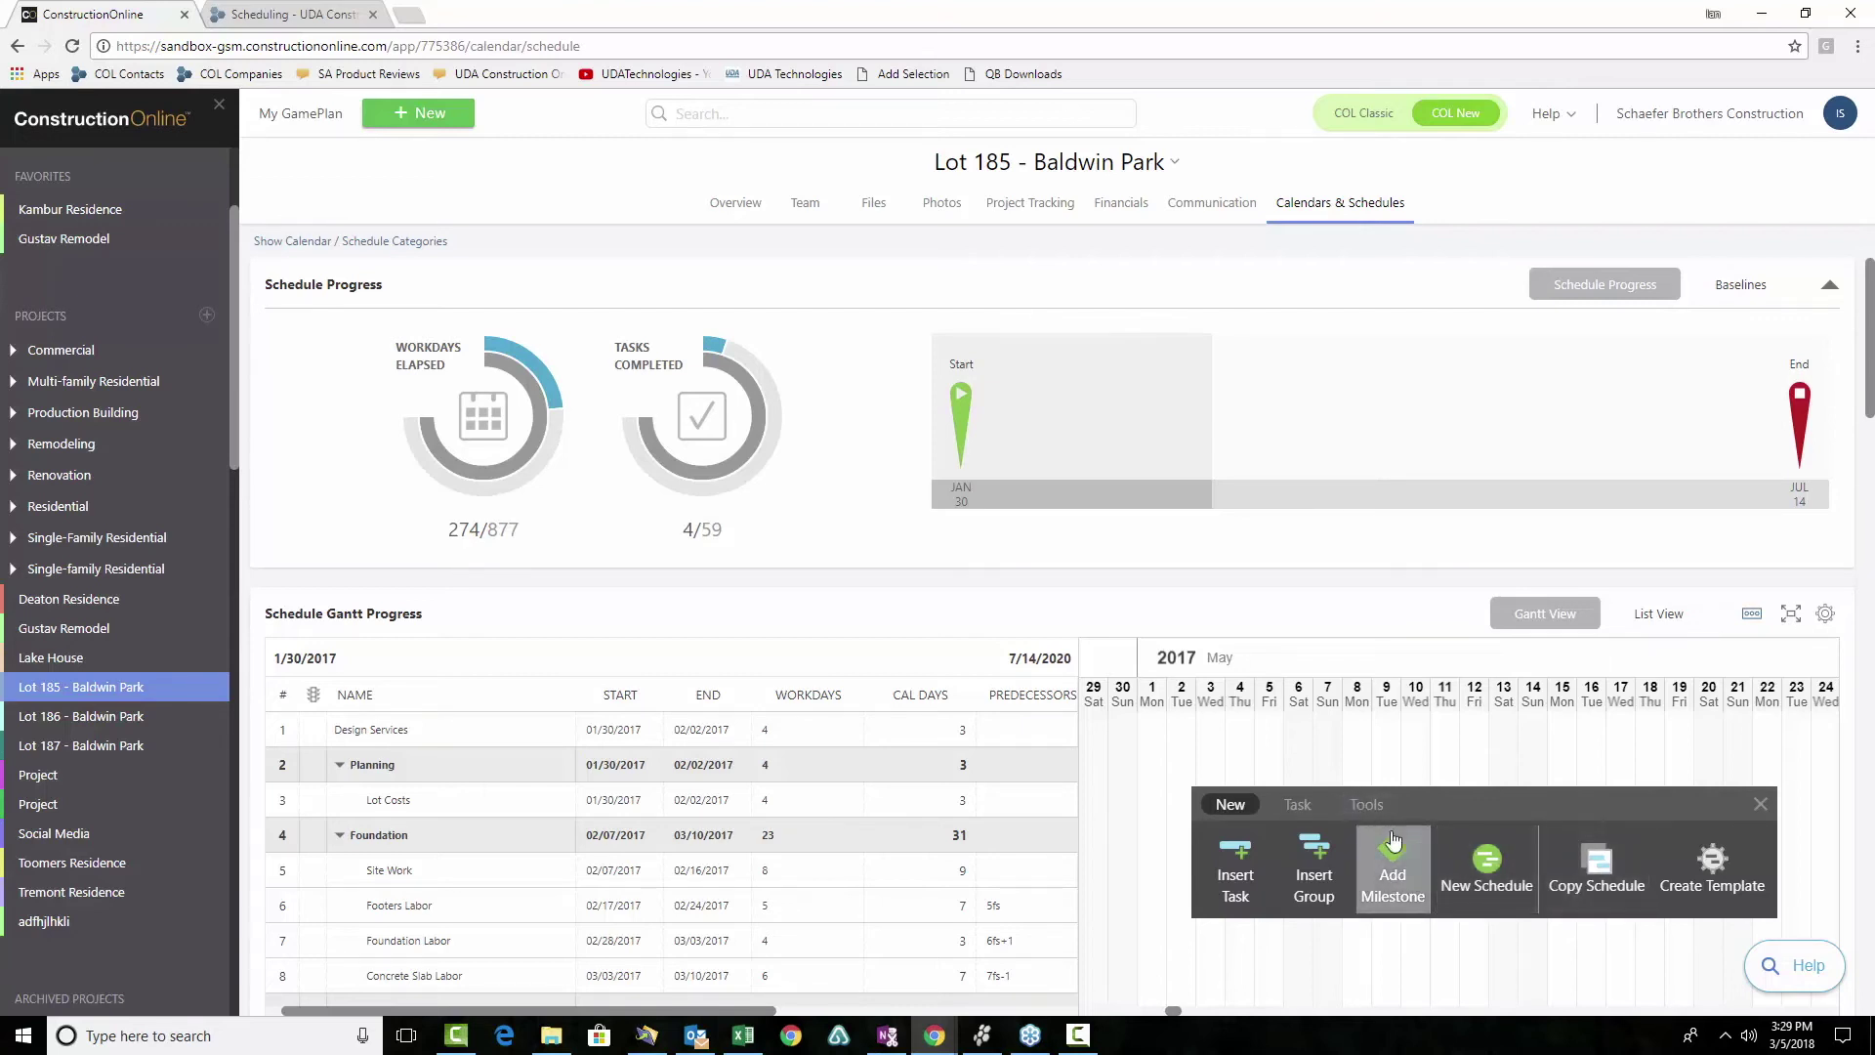
left_click(1761, 805)
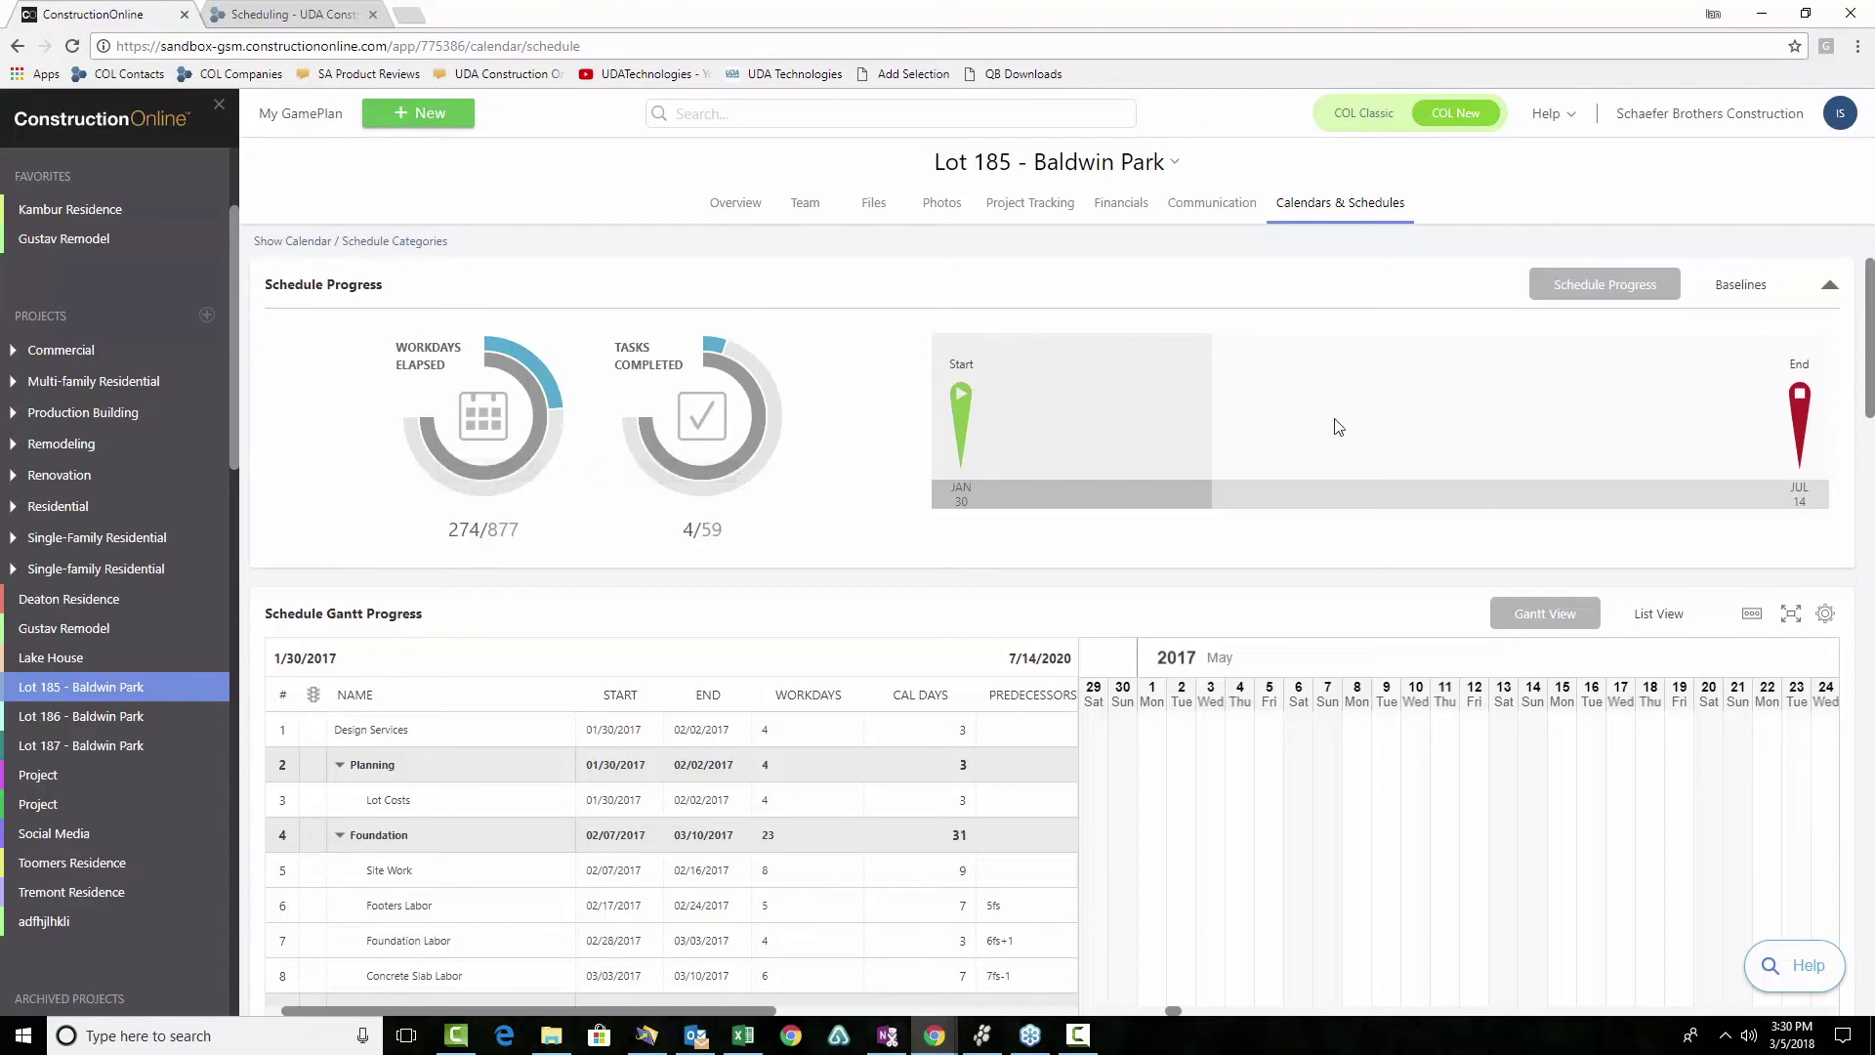
left_click(1742, 285)
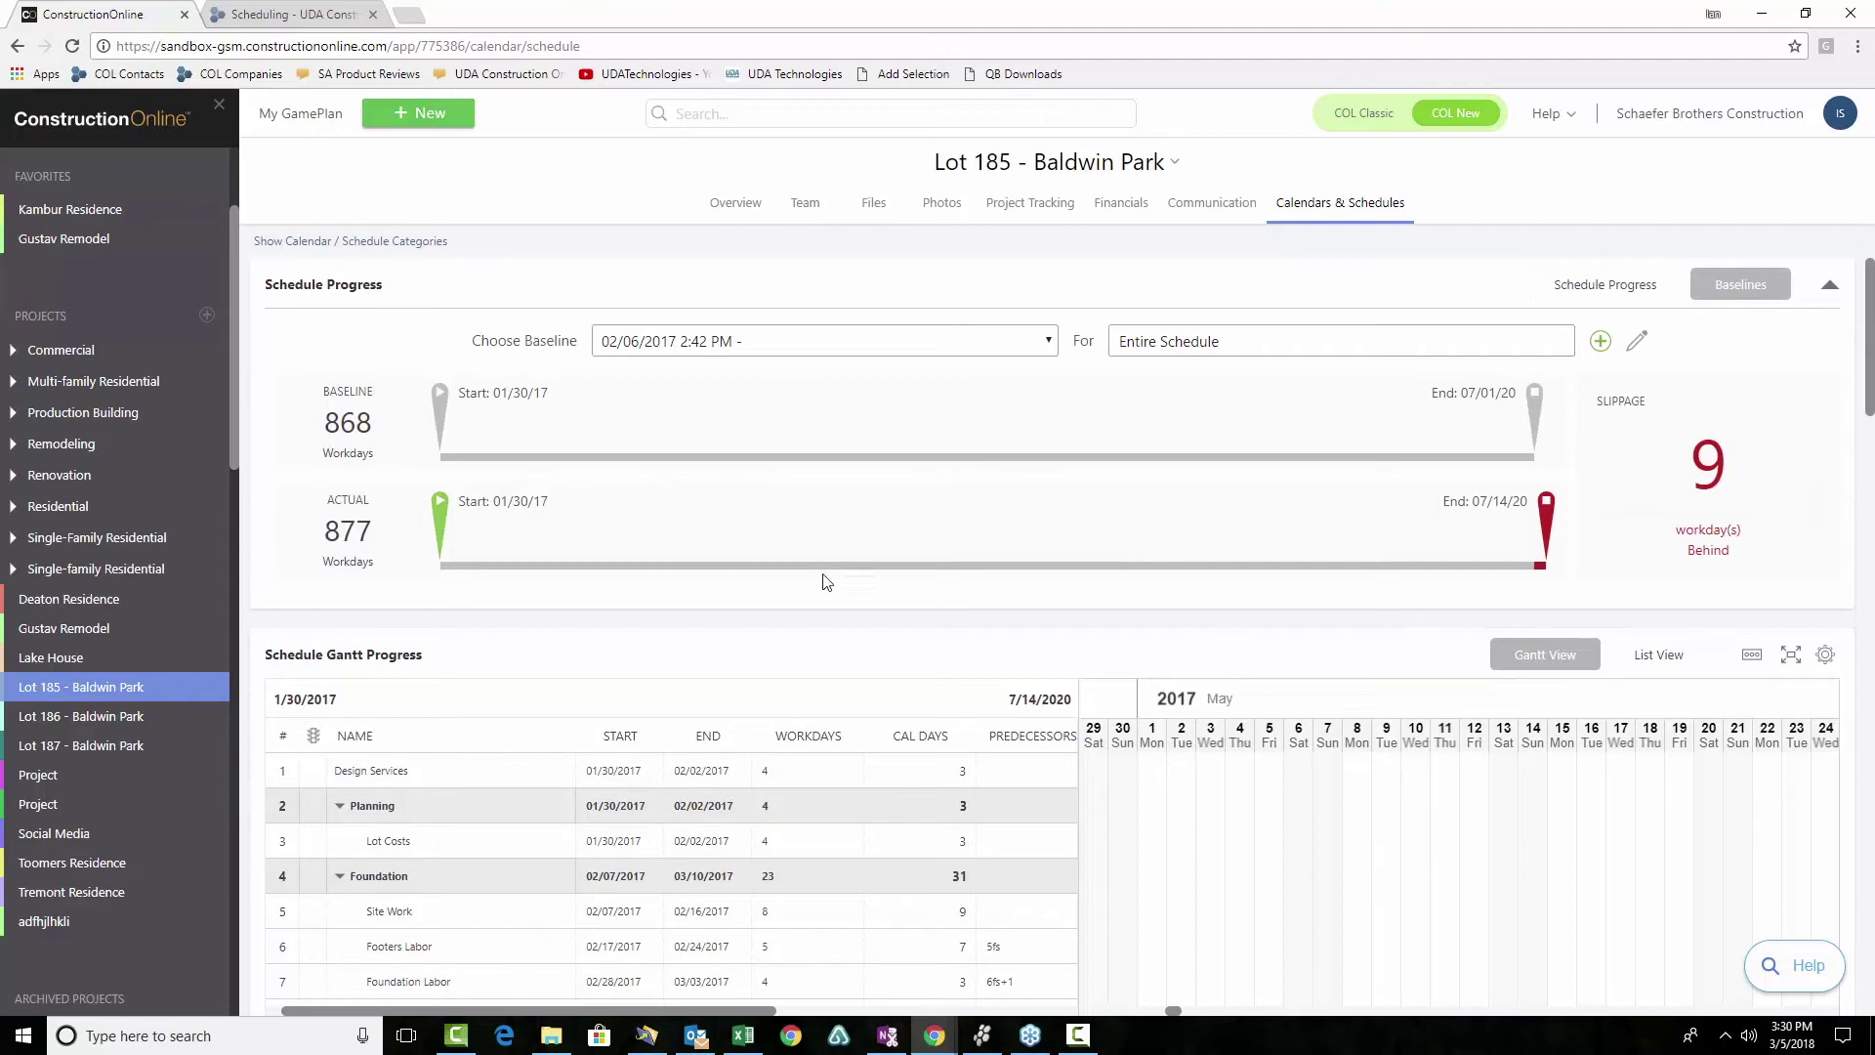
scroll(776, 708, "down", 1)
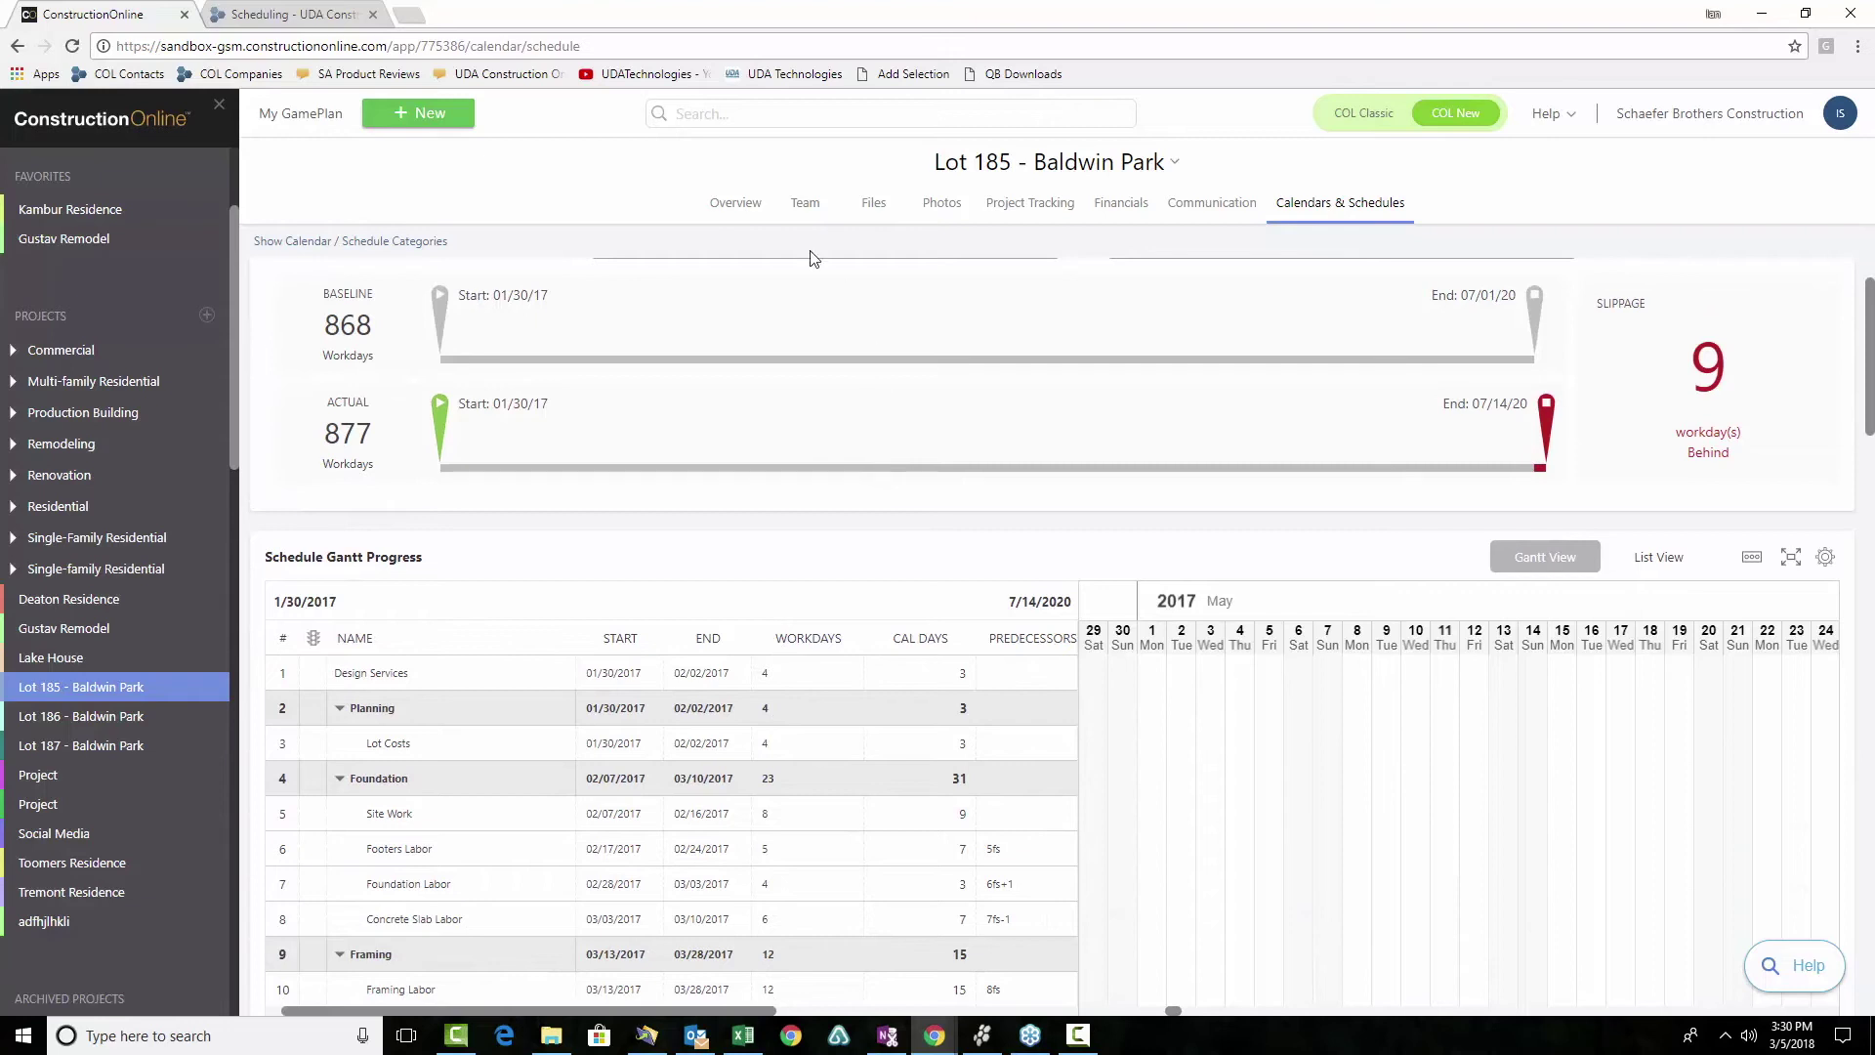
Switch to the classic ConstructionOnline scheduling page and open Schedule - Lot 185 - Baldwin Park new
left_click(262, 17)
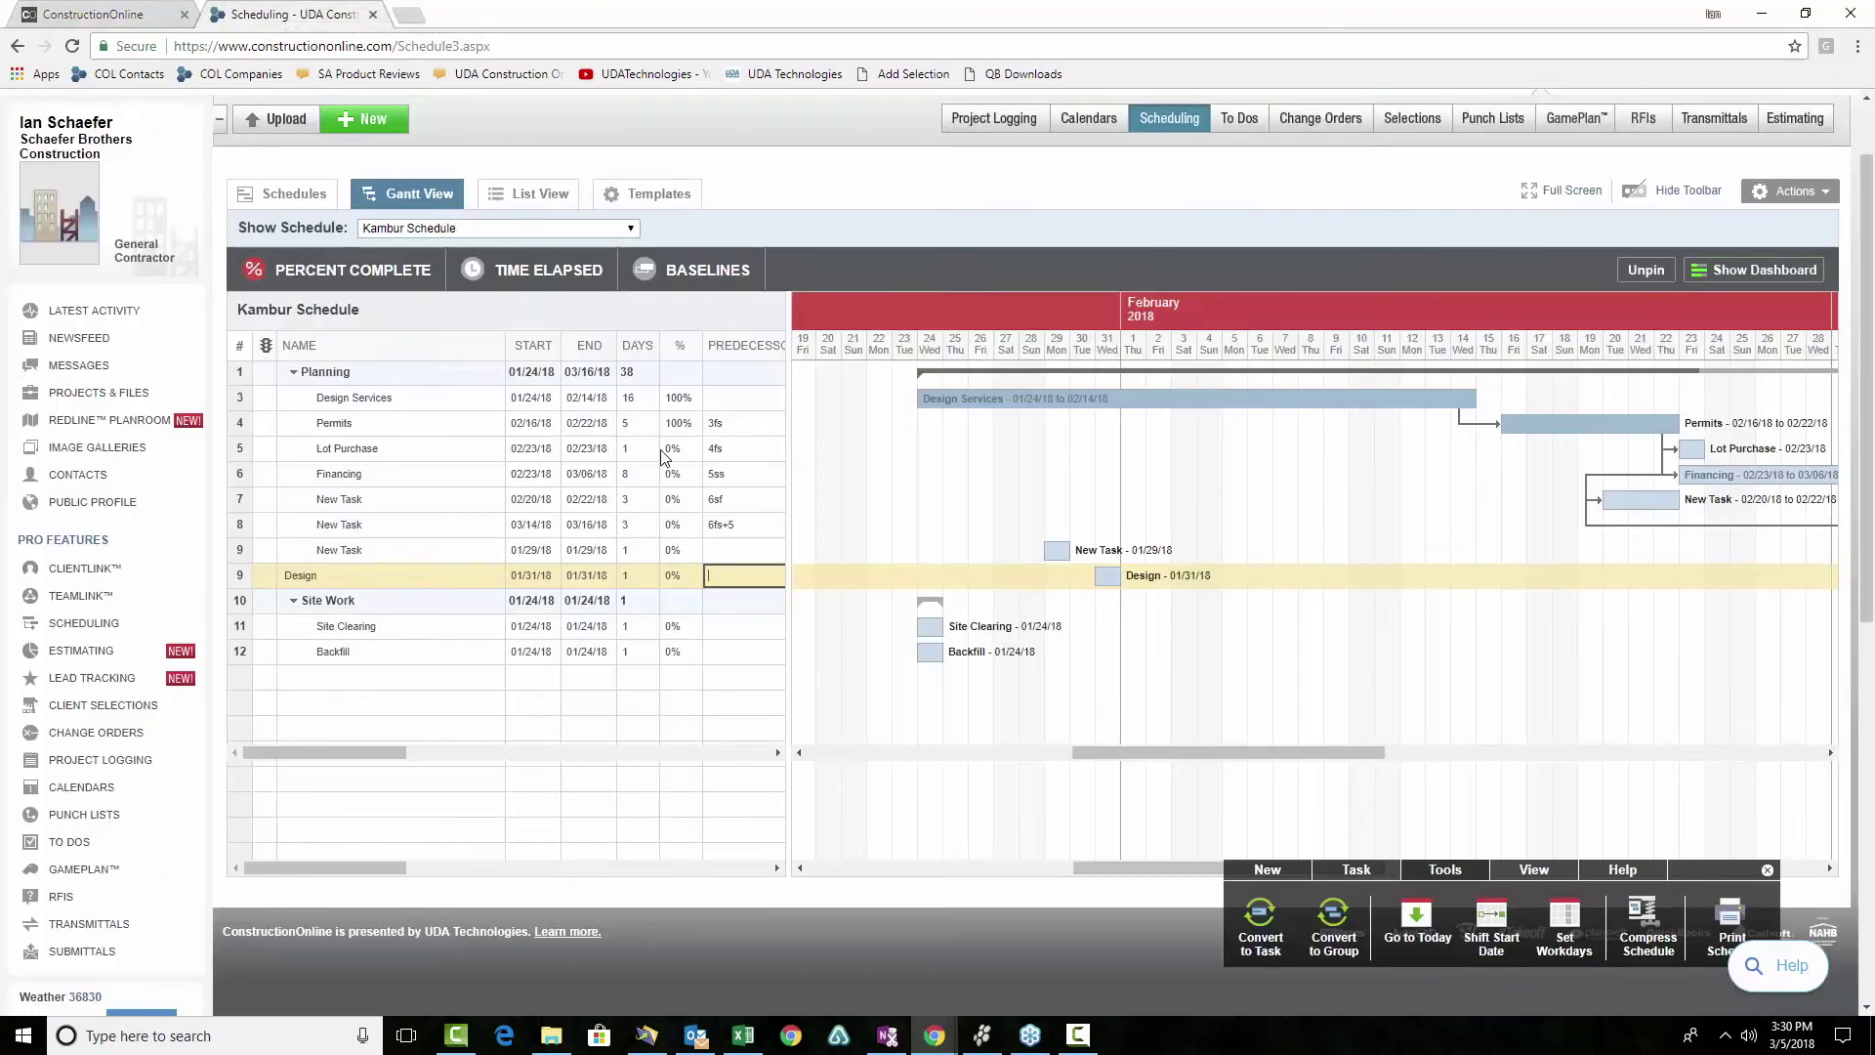
scroll(664, 354, "up", 1)
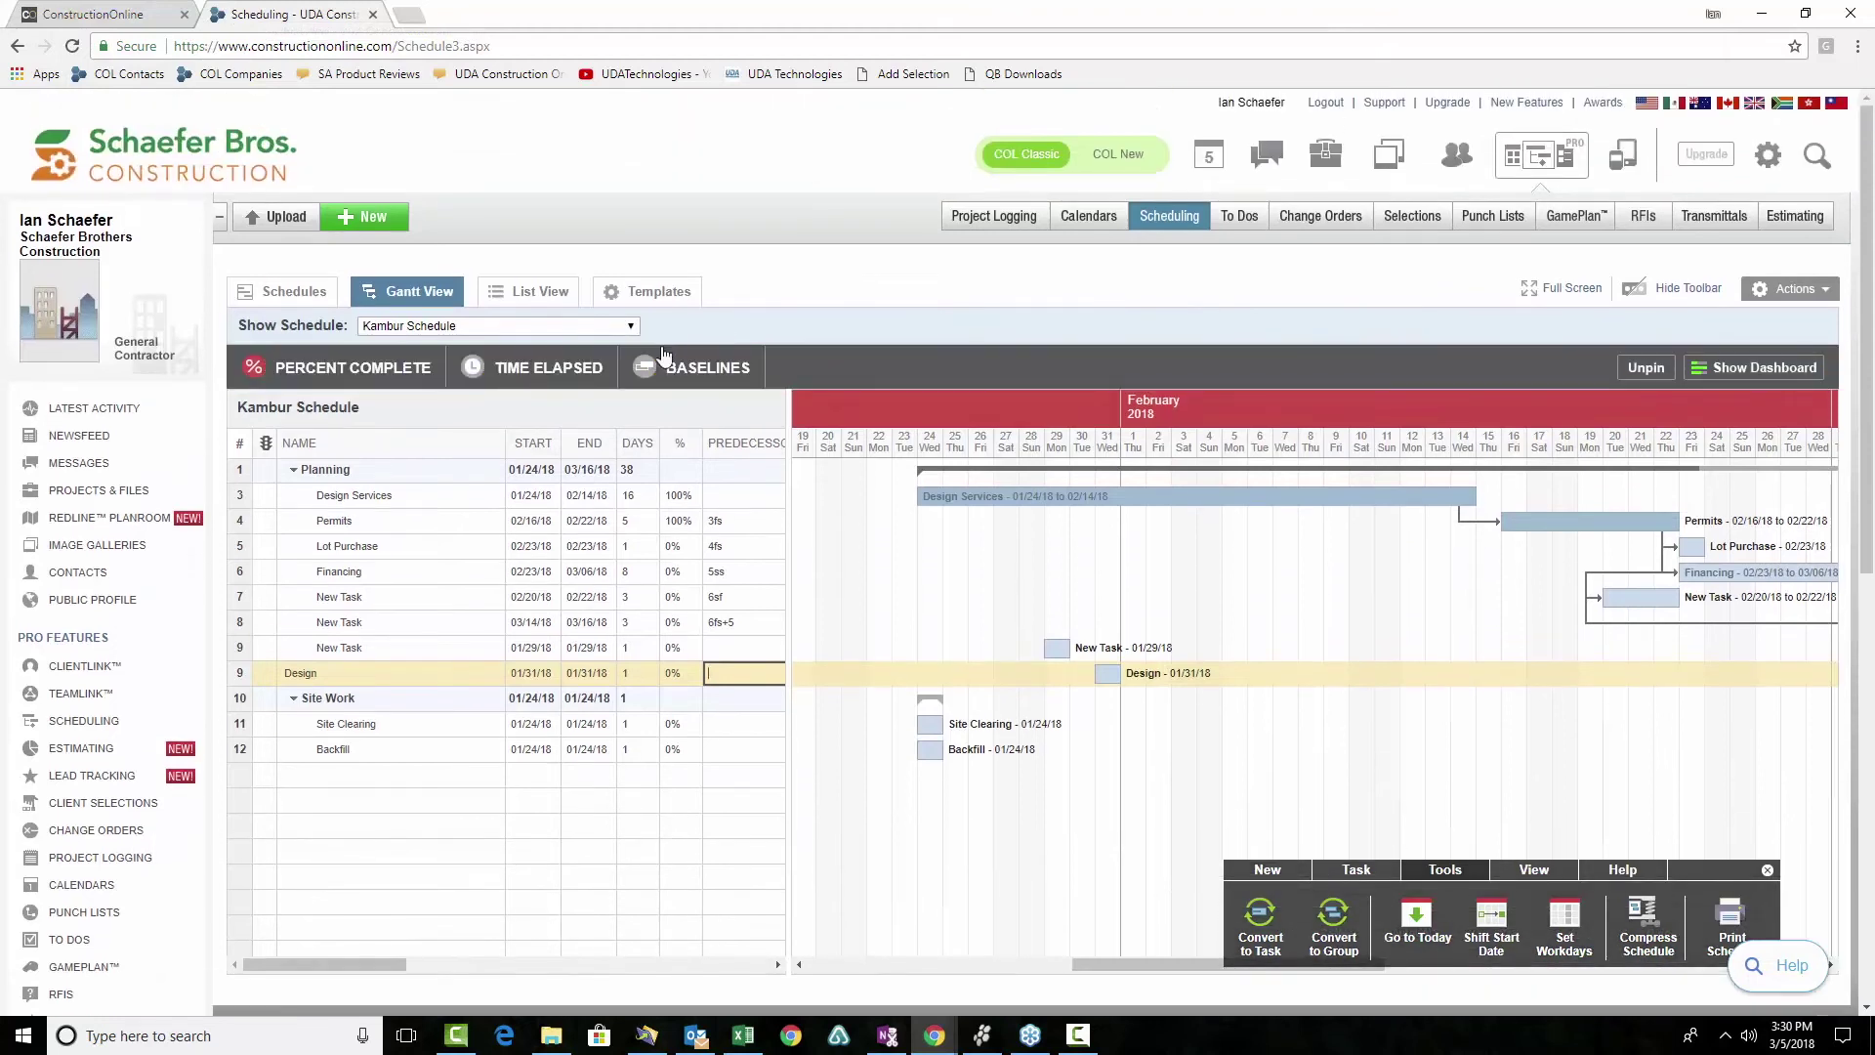
left_click(630, 327)
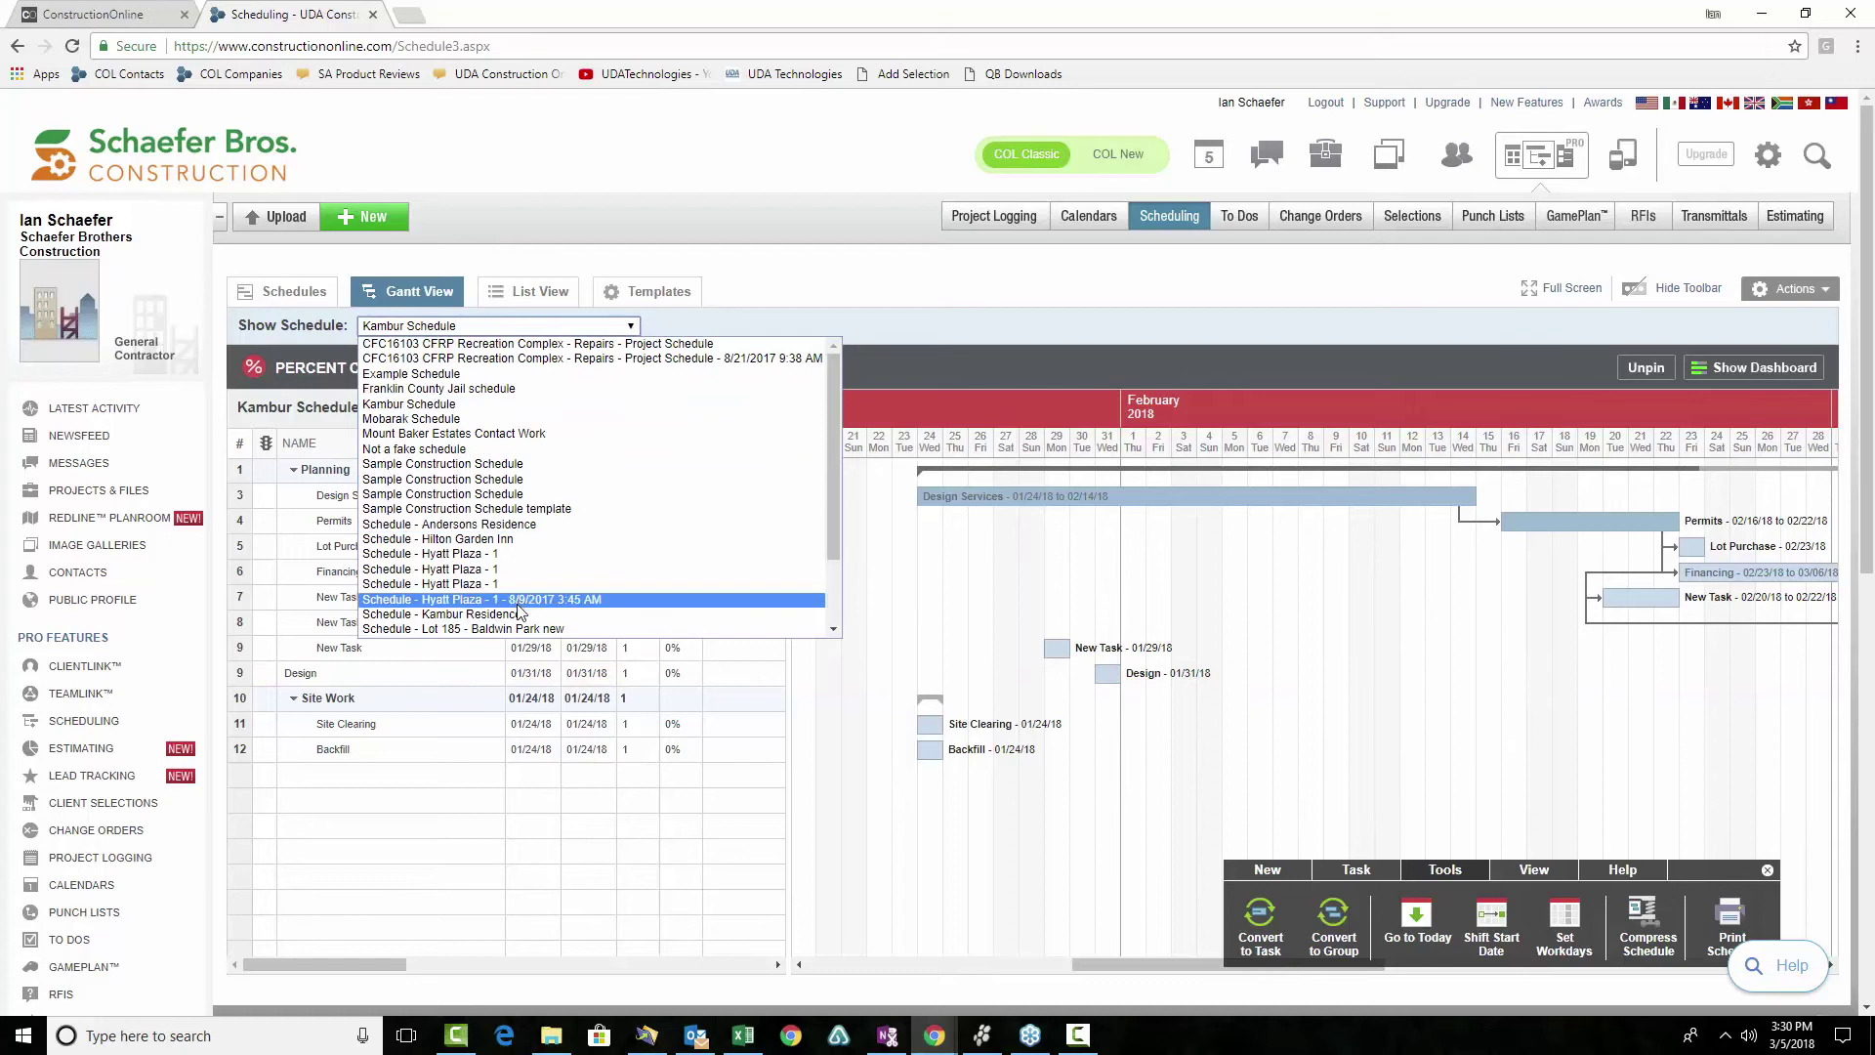
scroll(518, 632, "down", 2)
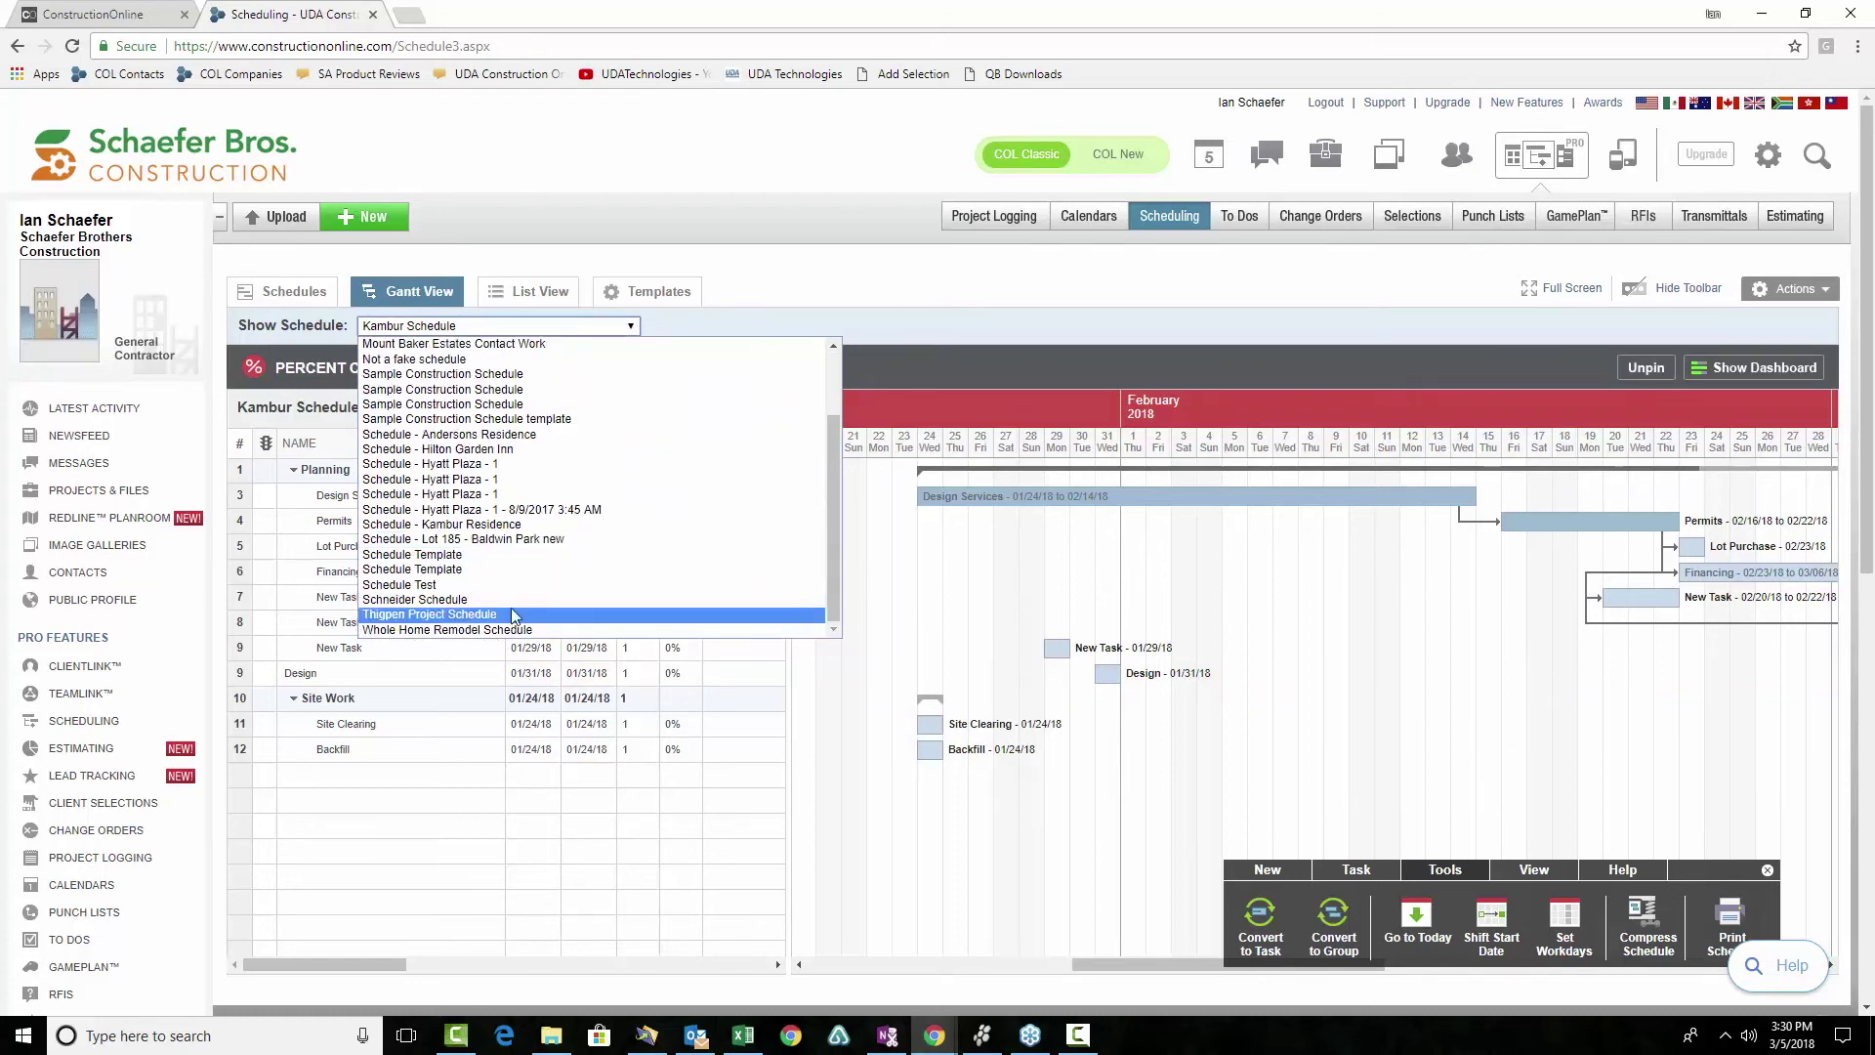
left_click(508, 542)
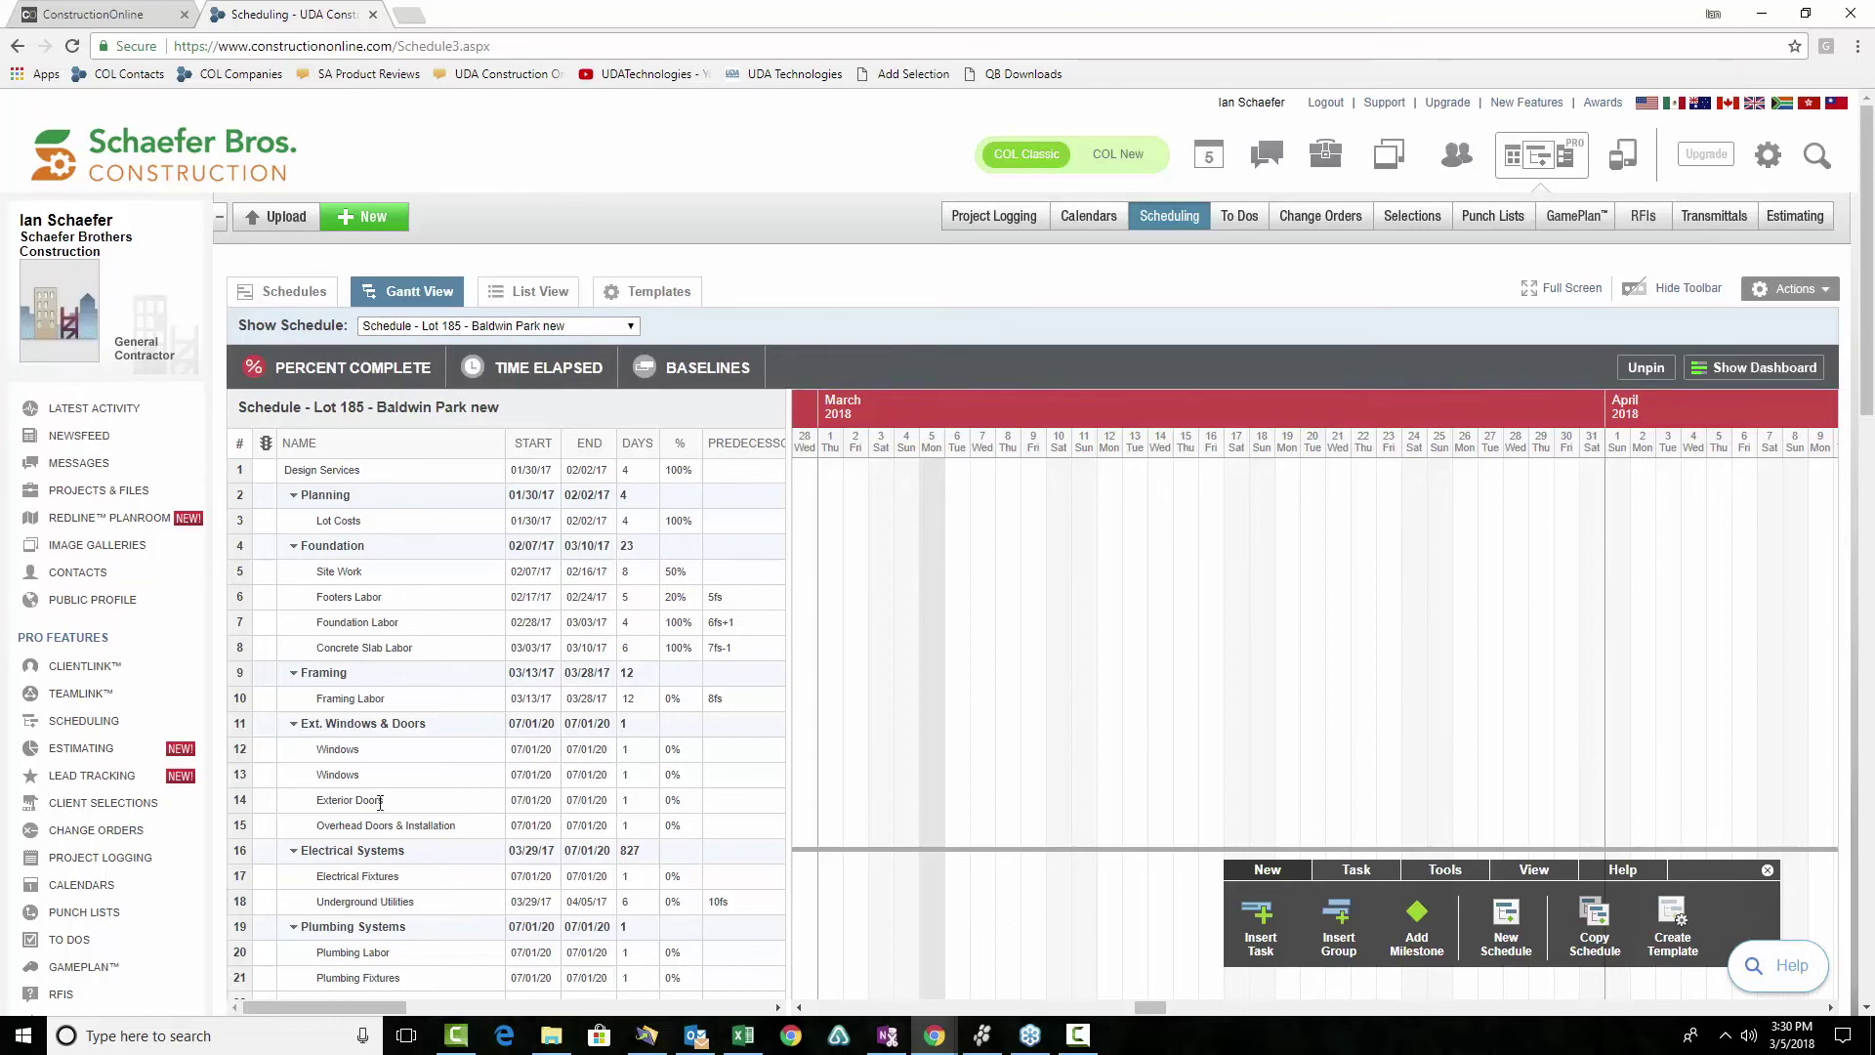
Select the Plumbing Fixtures task in row 21 and display its baseline comparison in the schedule dashboard
scroll(415, 733, "down", 2)
scroll(415, 733, "down", 1)
left_click(391, 689)
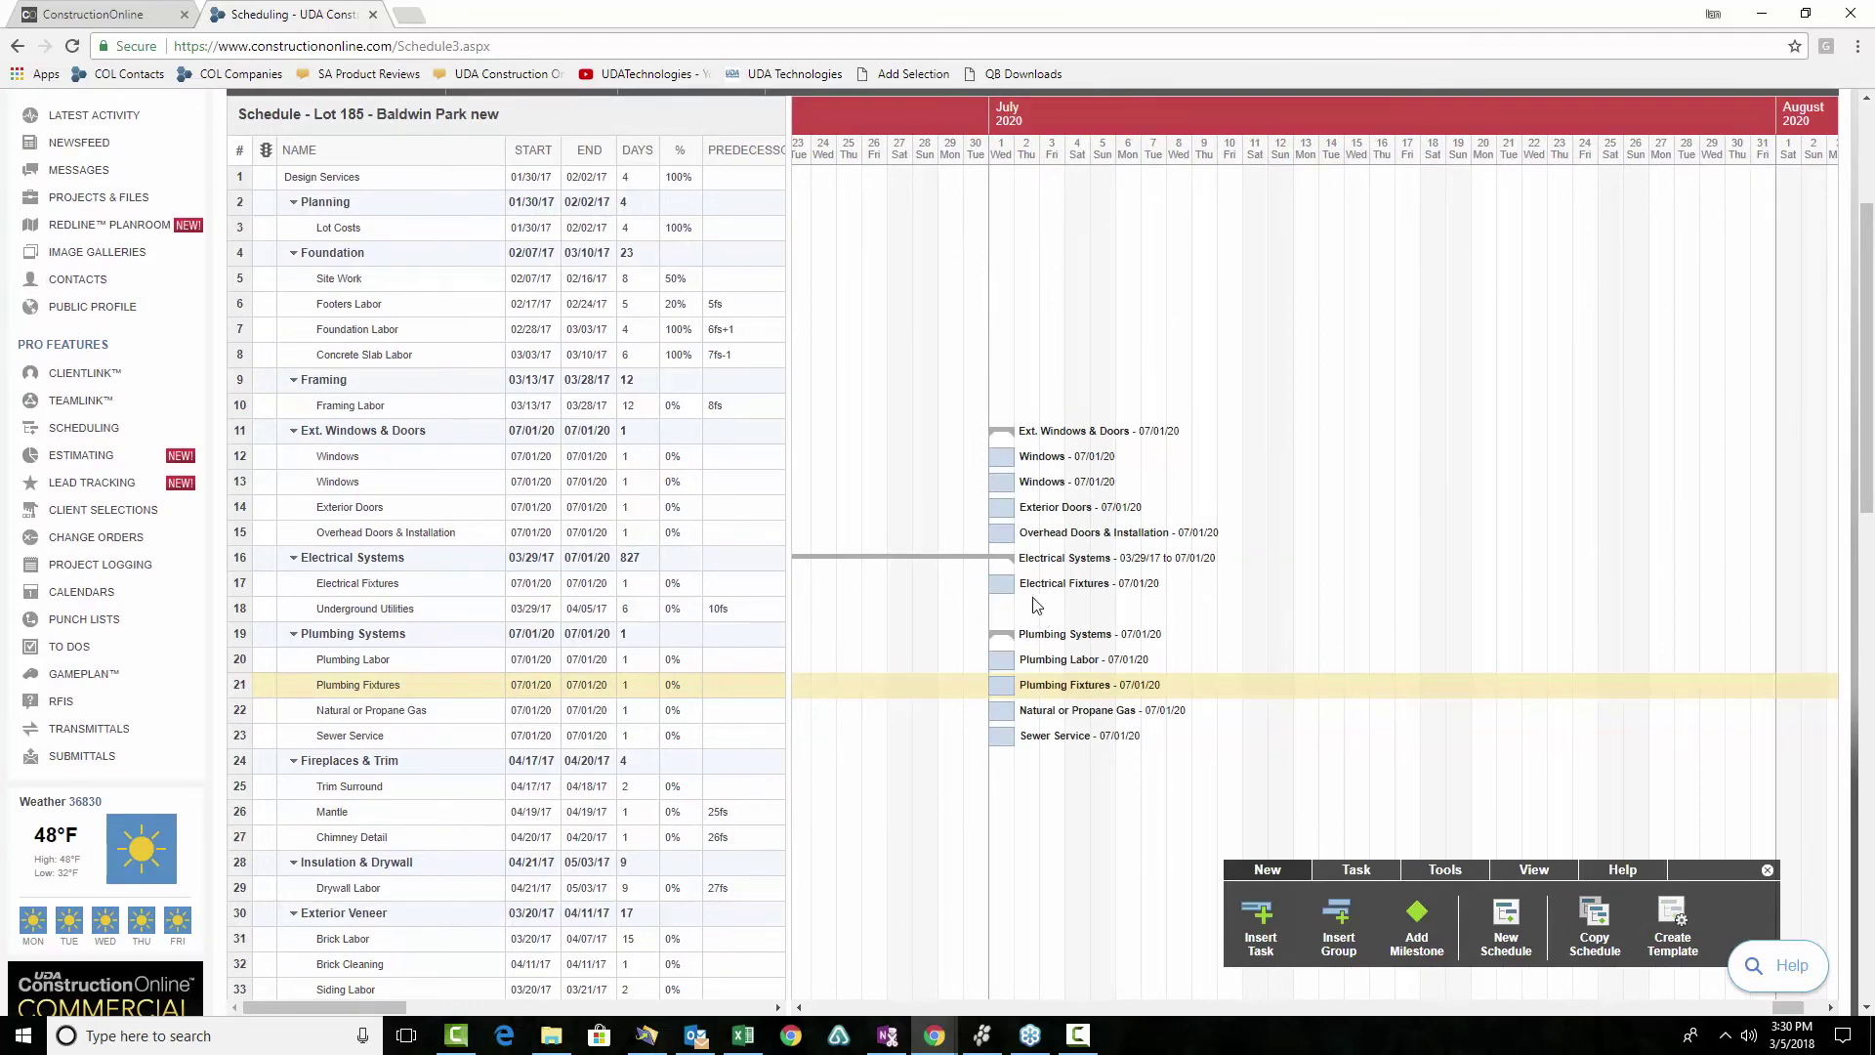
mouse_move(1057, 593)
scroll(1057, 593, "up", 3)
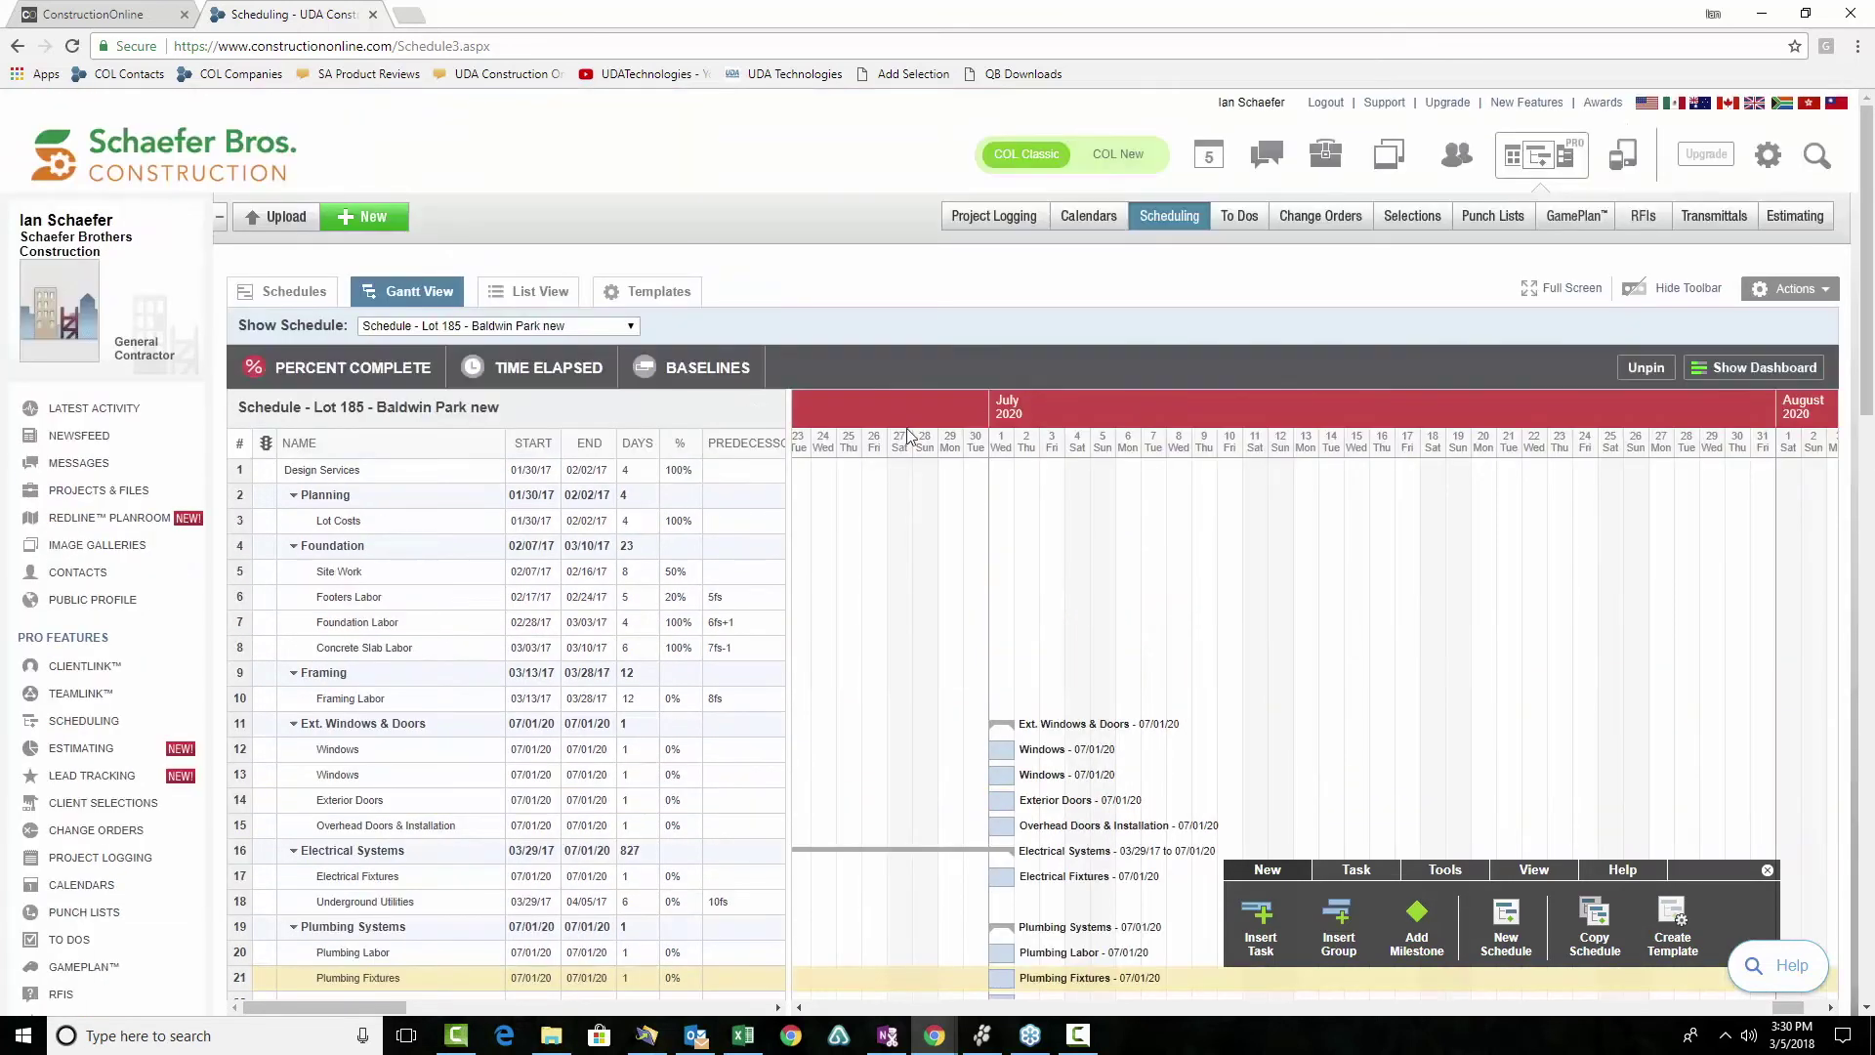
left_click(1740, 377)
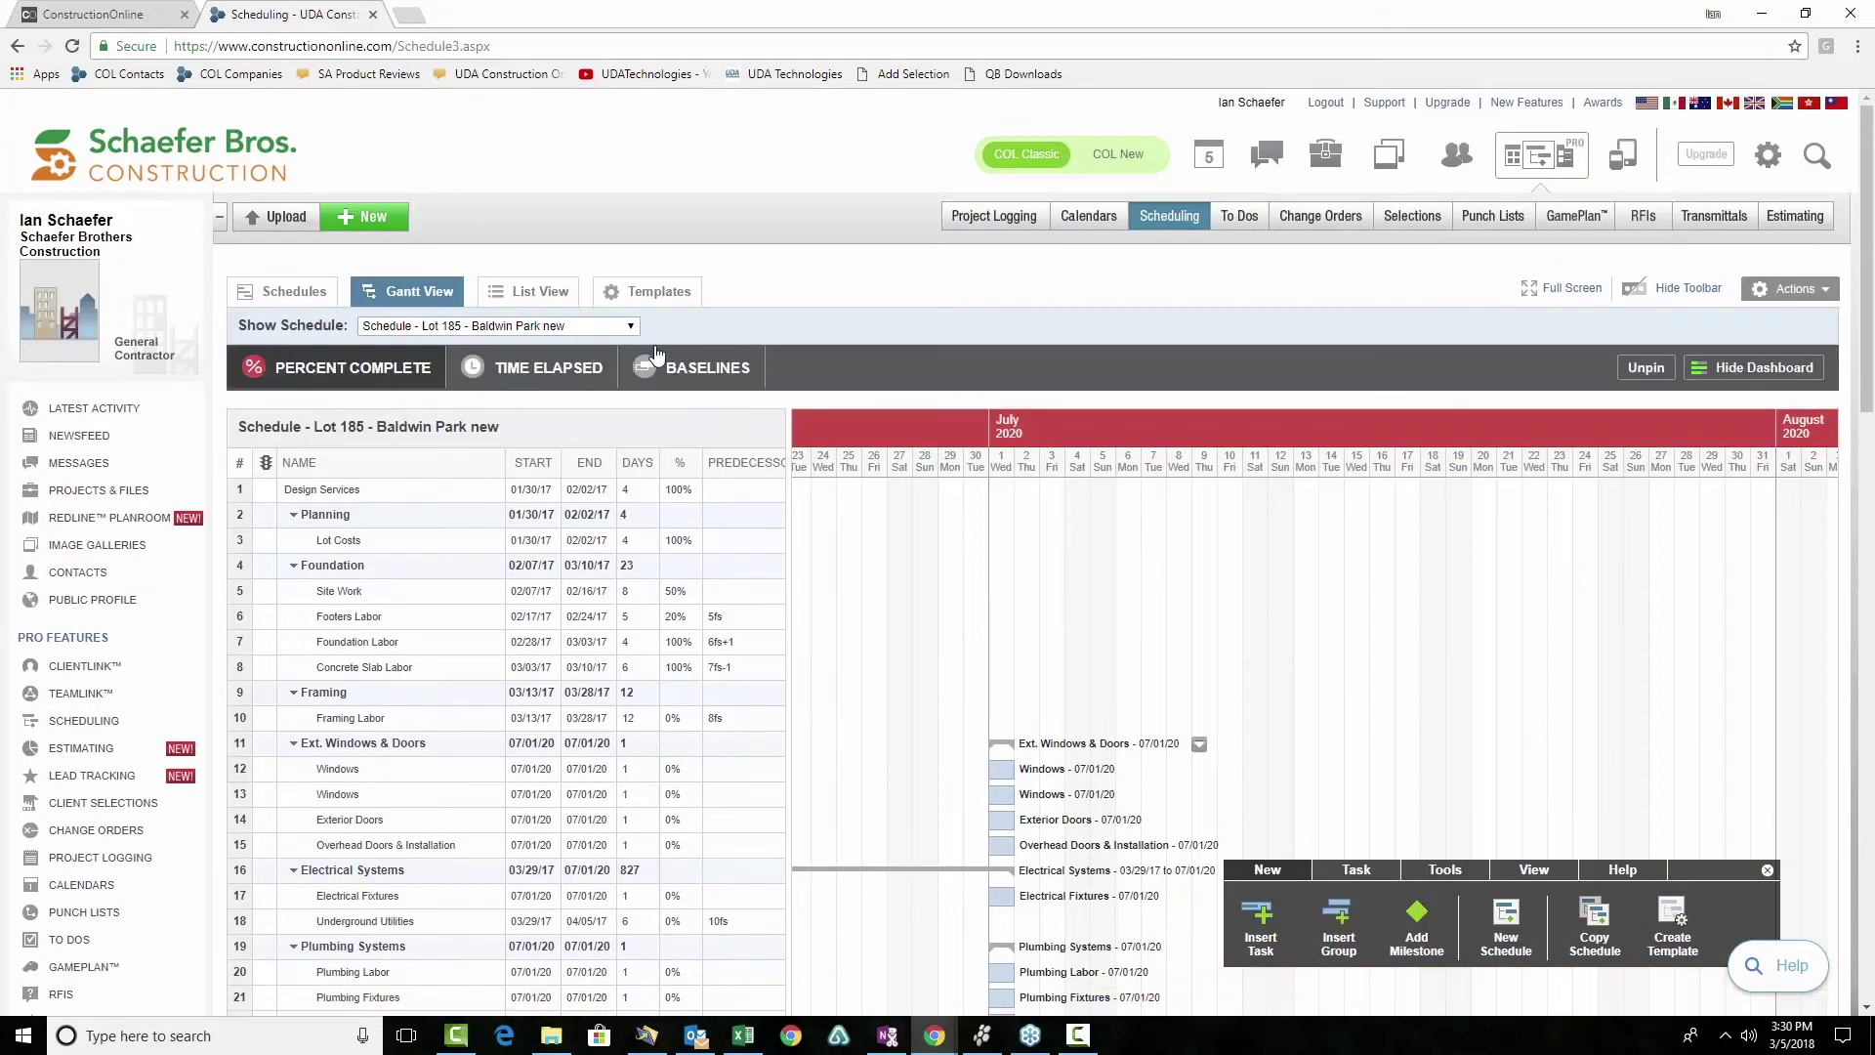
left_click(711, 376)
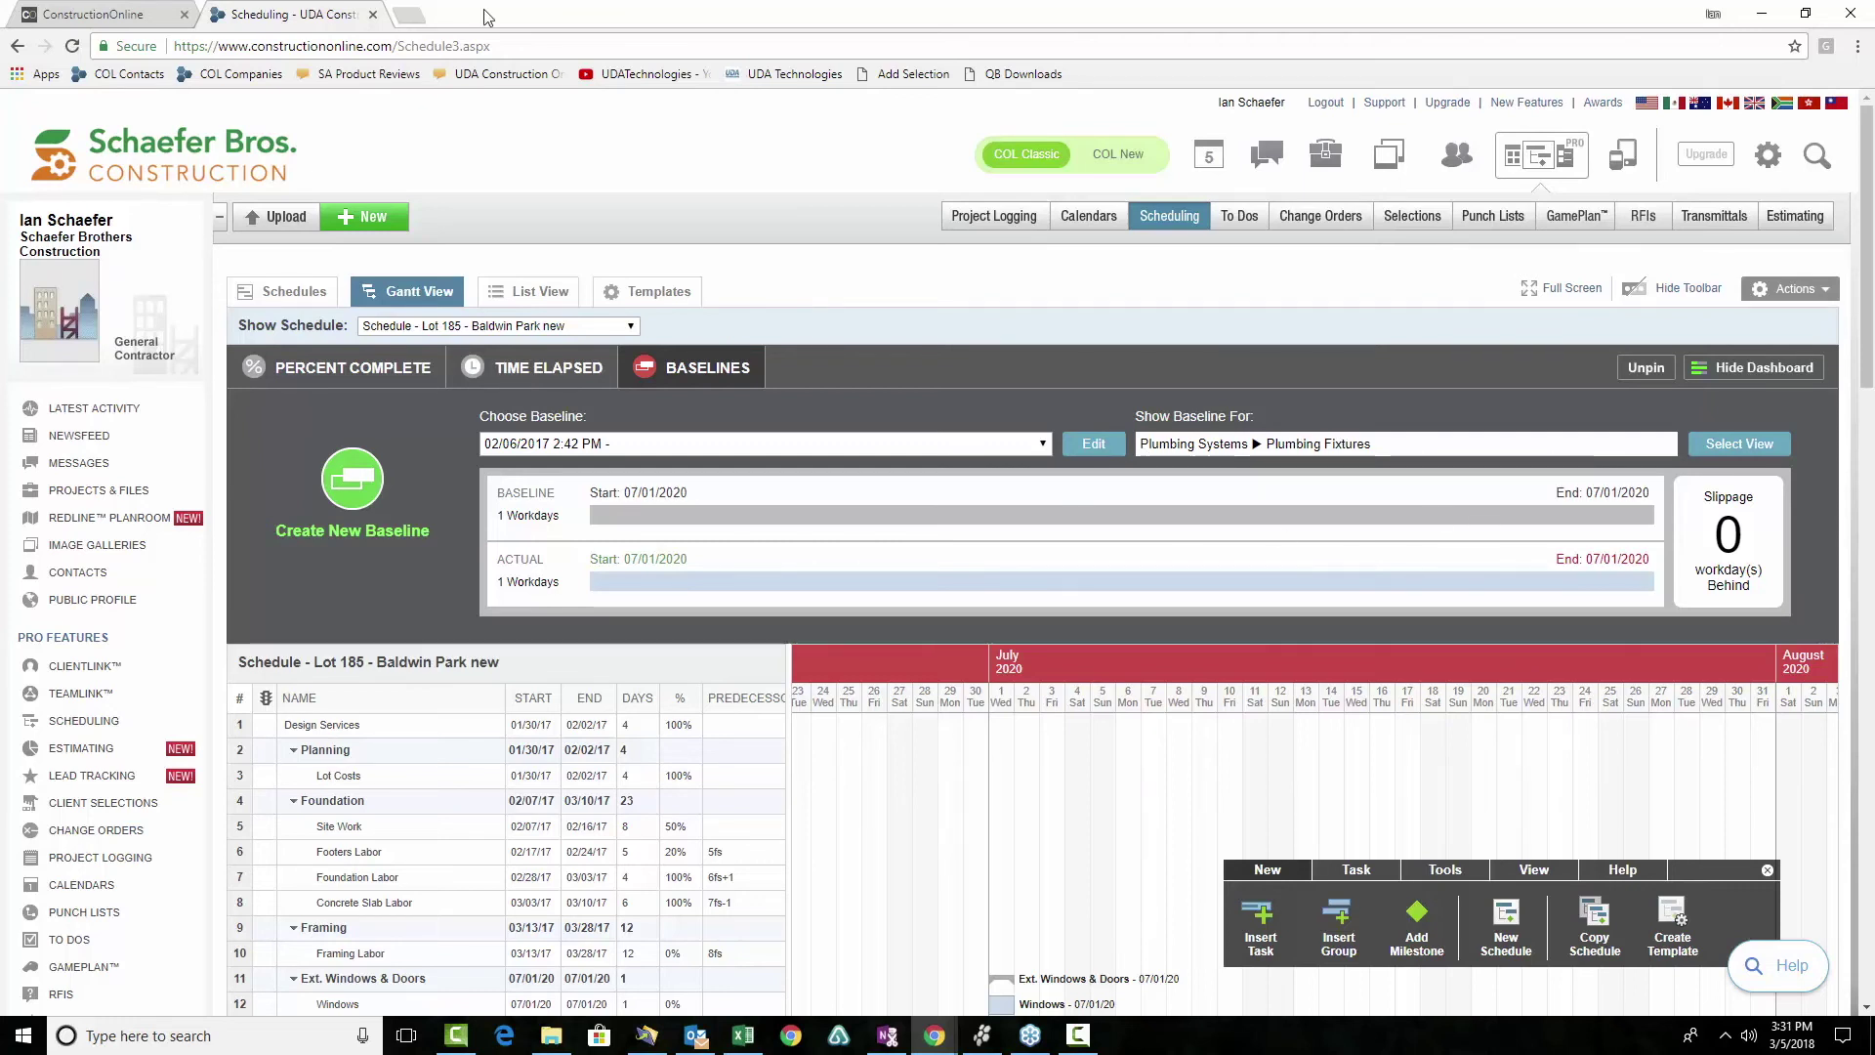
Return to the new ConstructionOnline and show the Lot 185 baseline slippage for the Insulation & Drywall component only
left_click(96, 14)
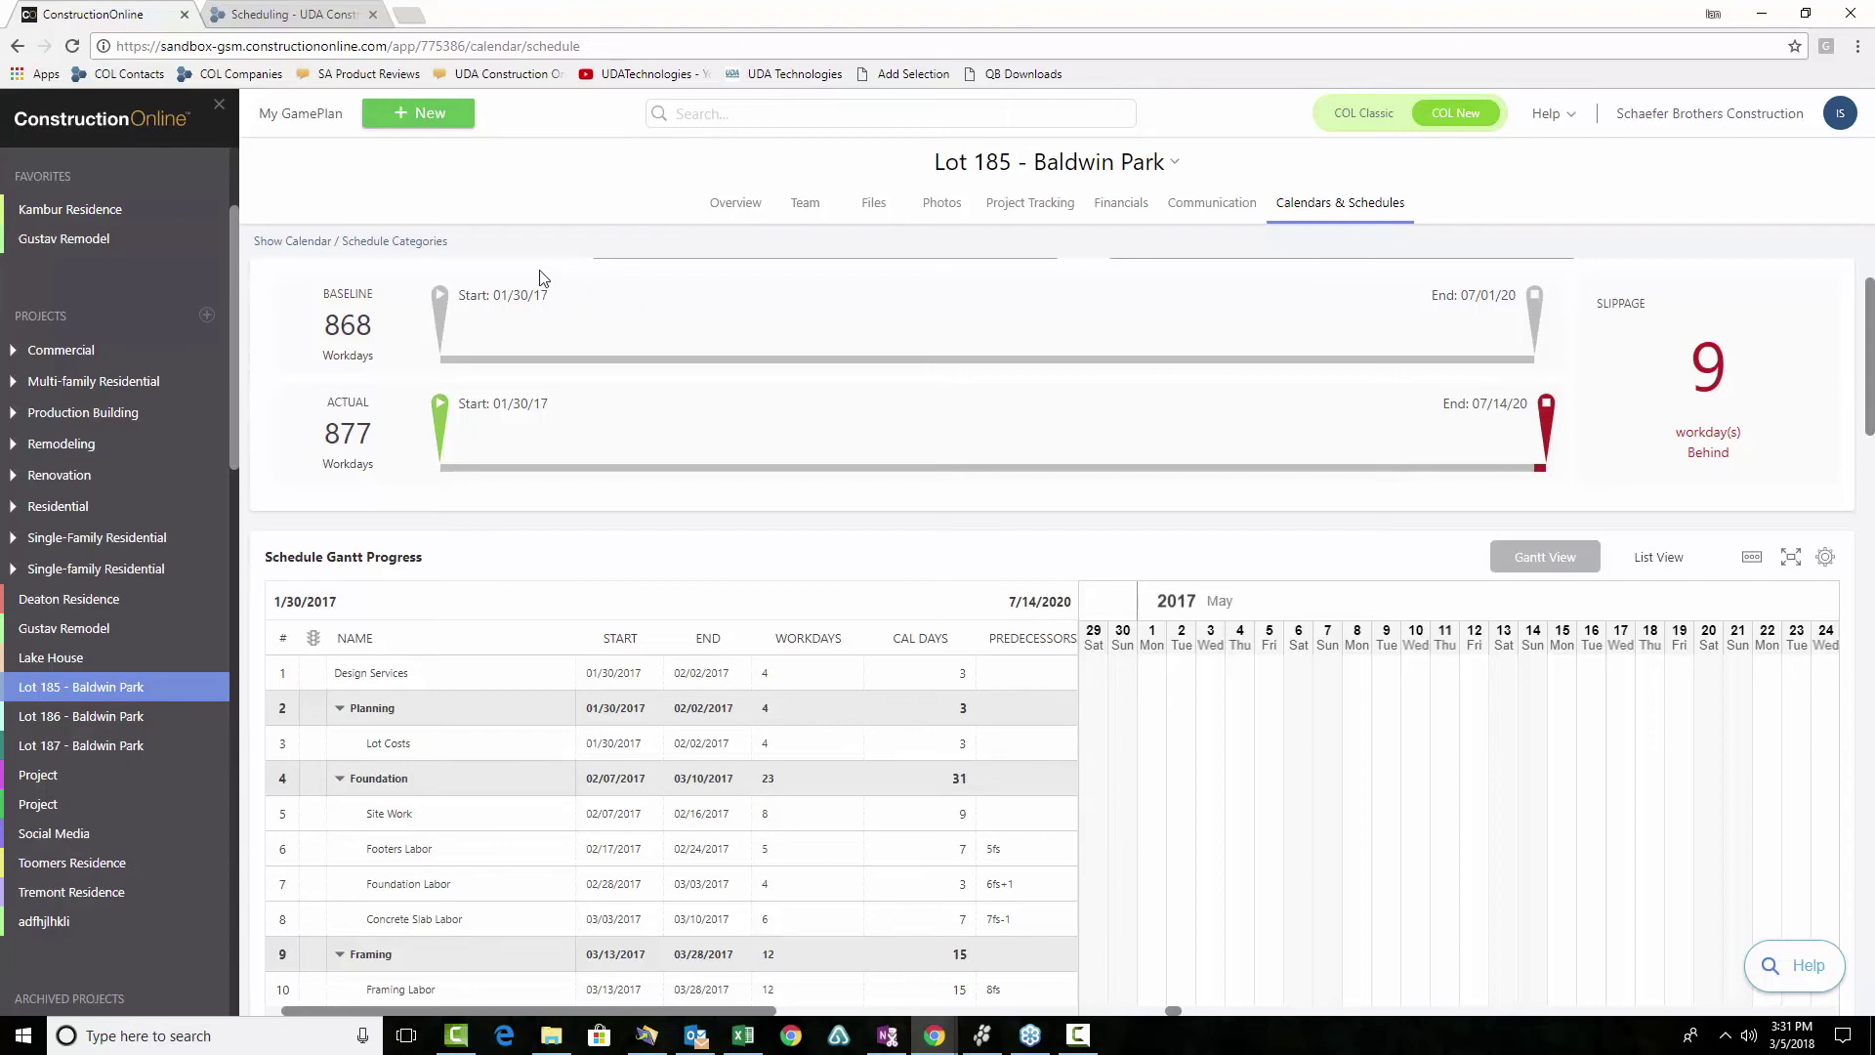
scroll(735, 462, "up", 1)
scroll(734, 463, "up", 1)
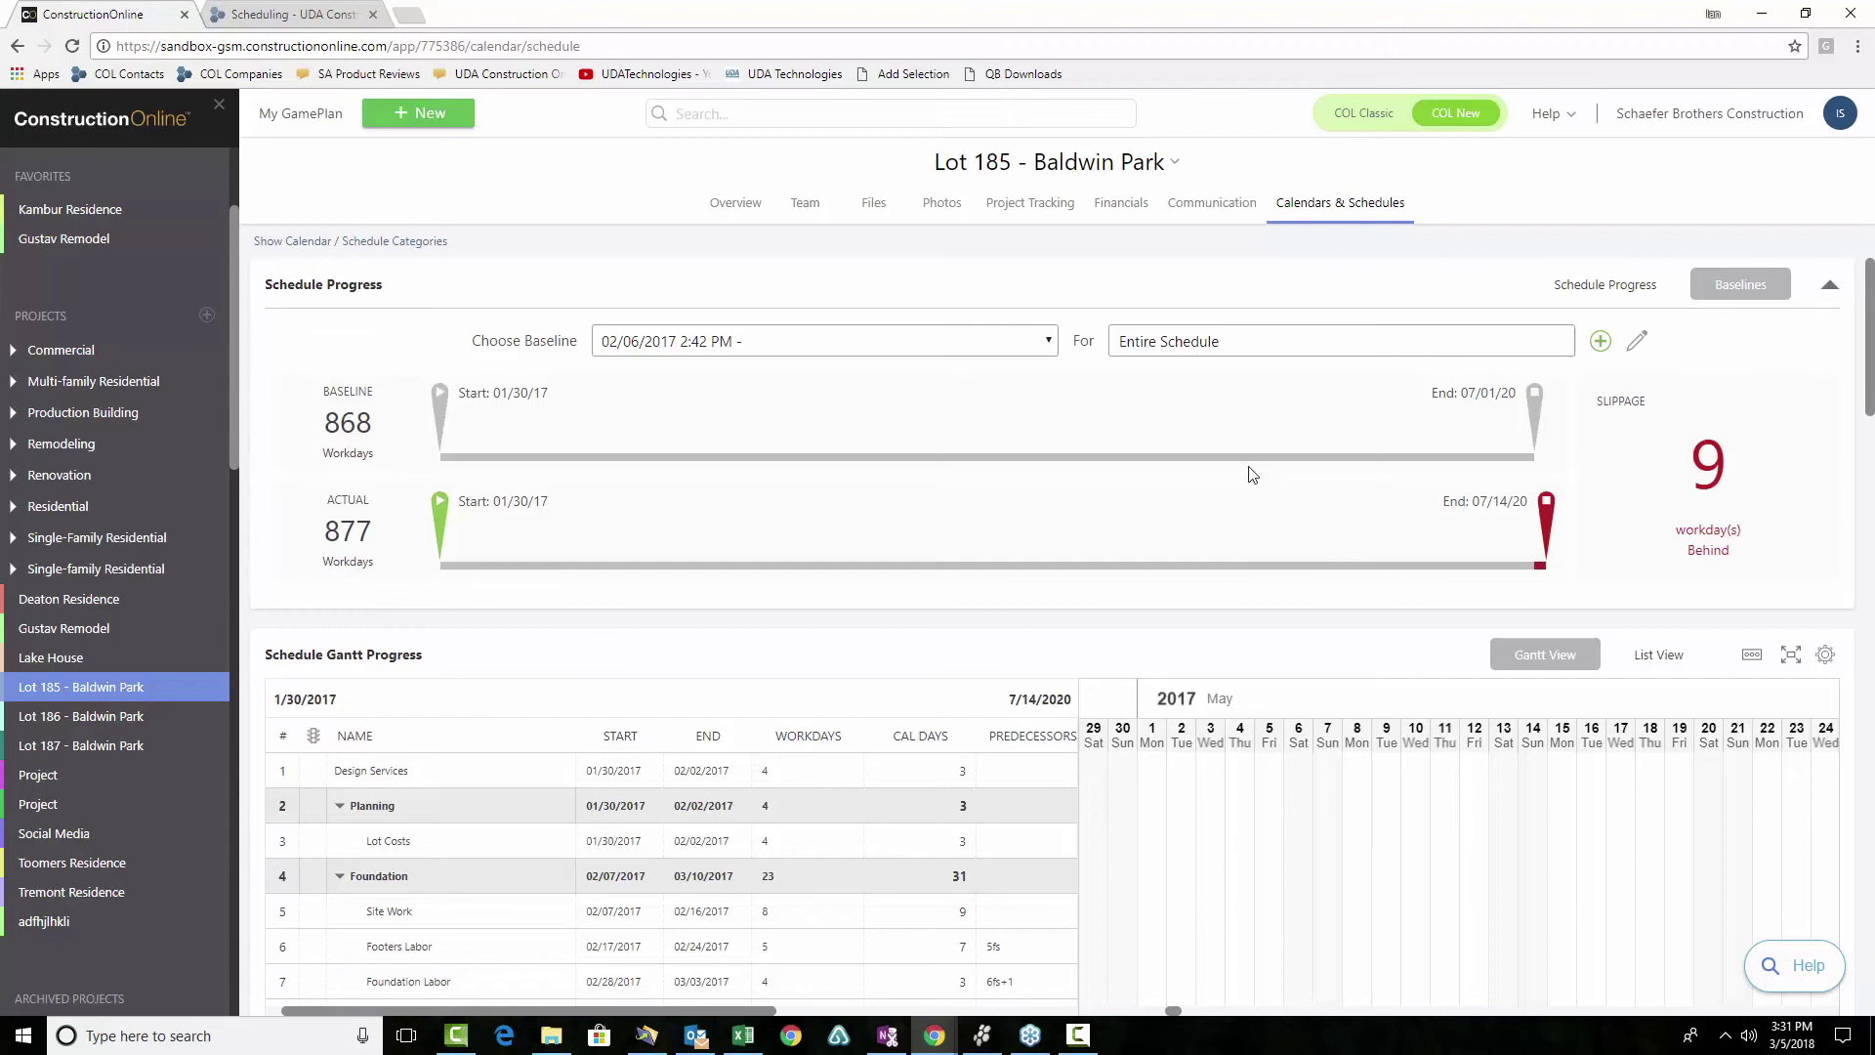
left_click(1049, 344)
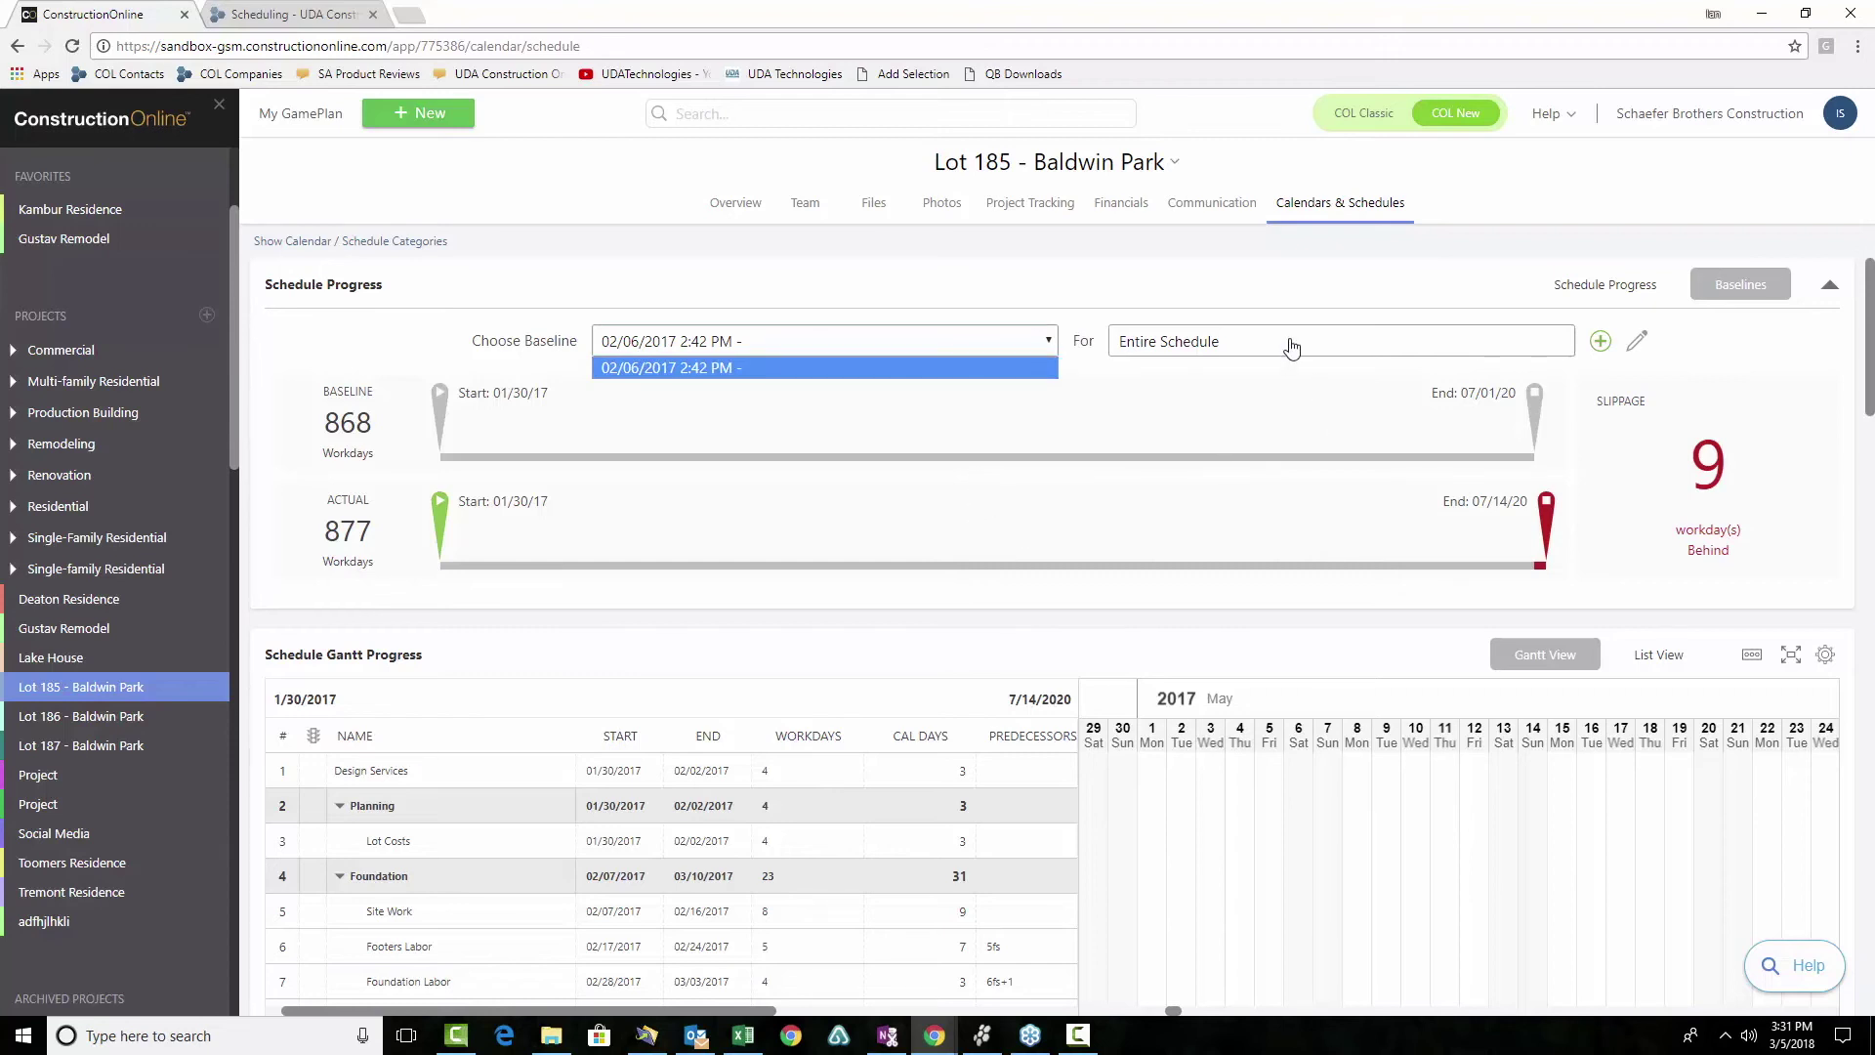
left_click(1361, 348)
left_click(1299, 357)
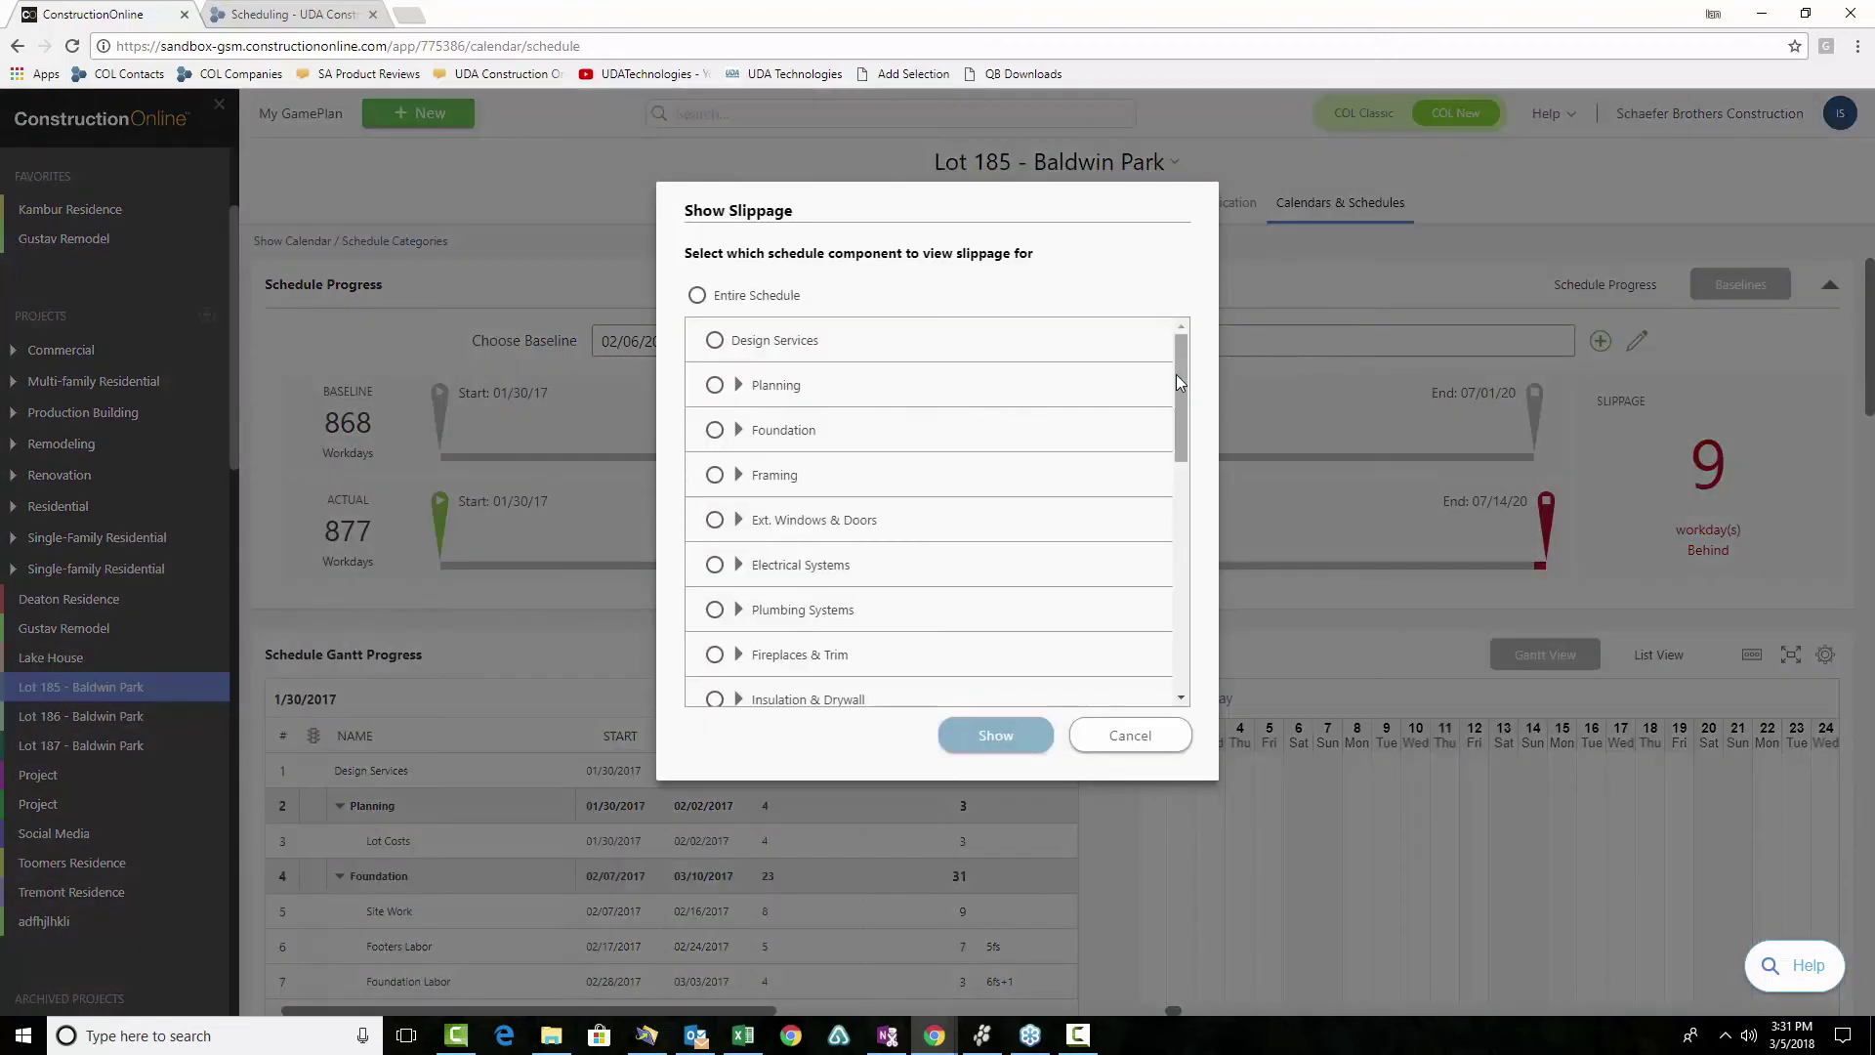
scroll(1178, 400, "down", 1)
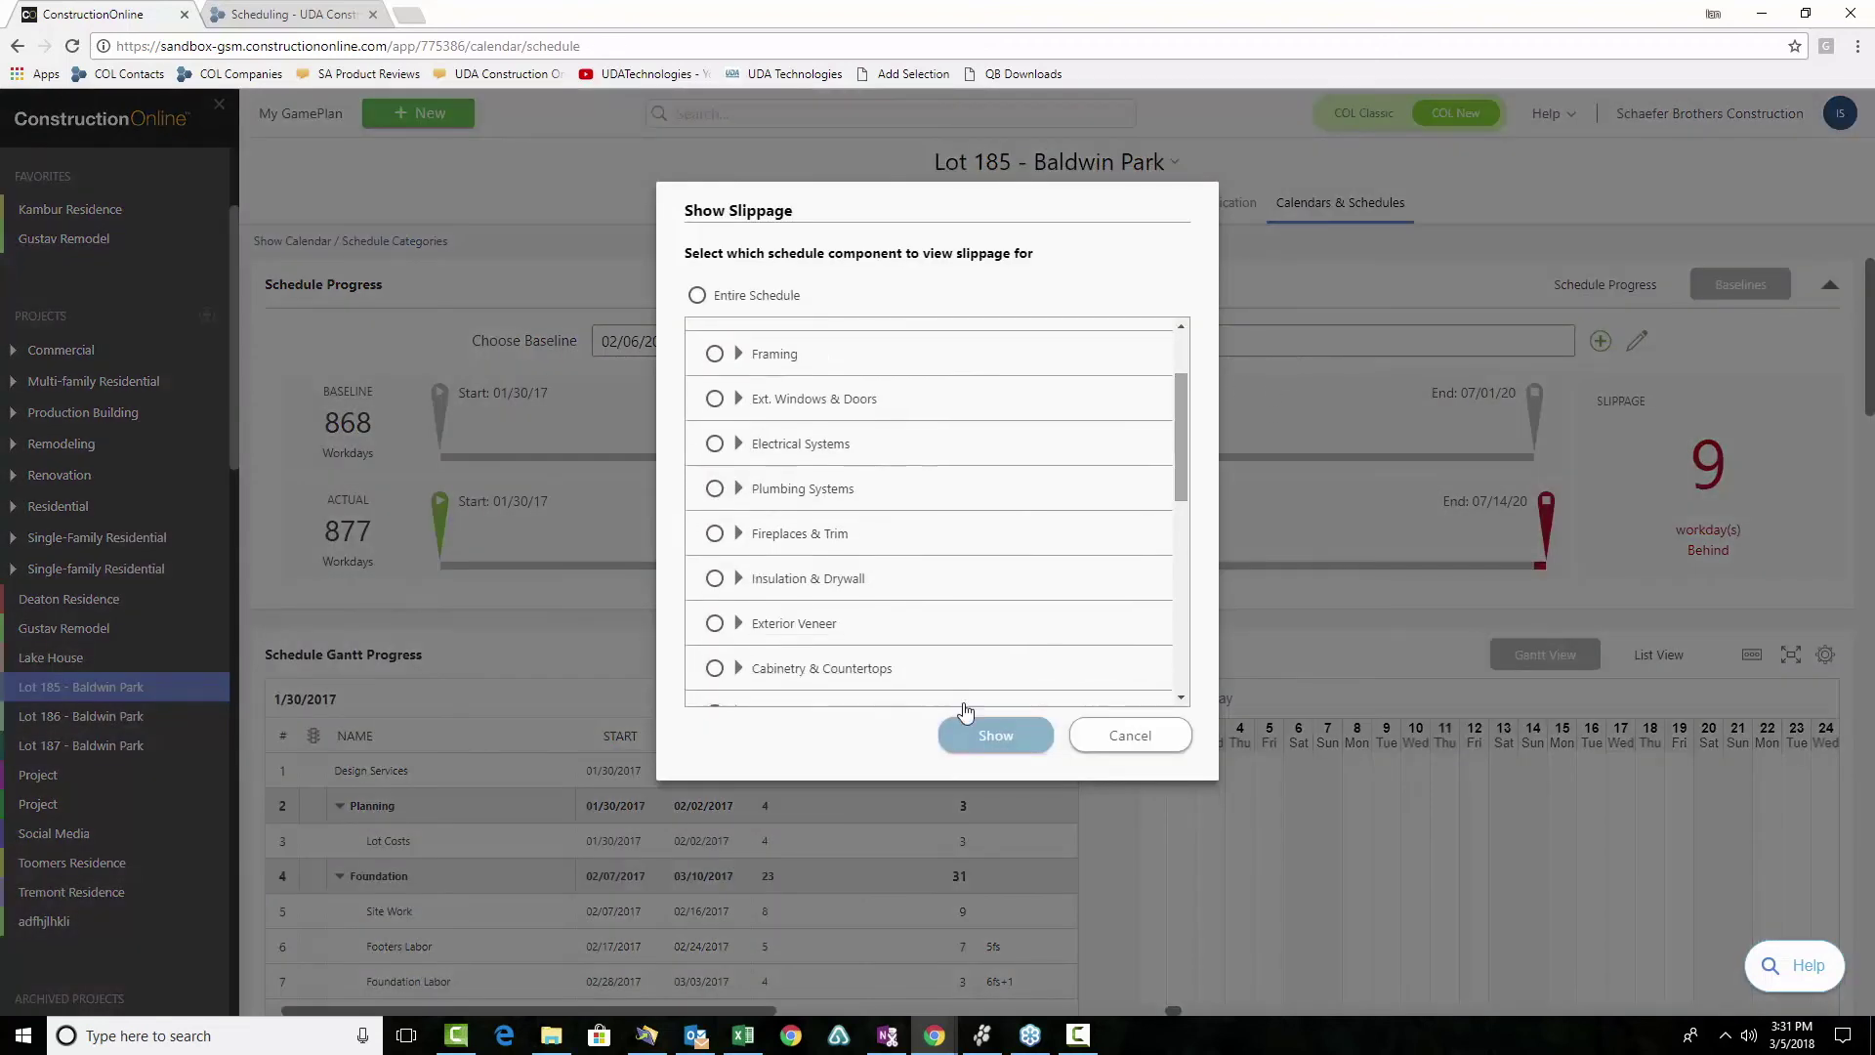
left_click(714, 579)
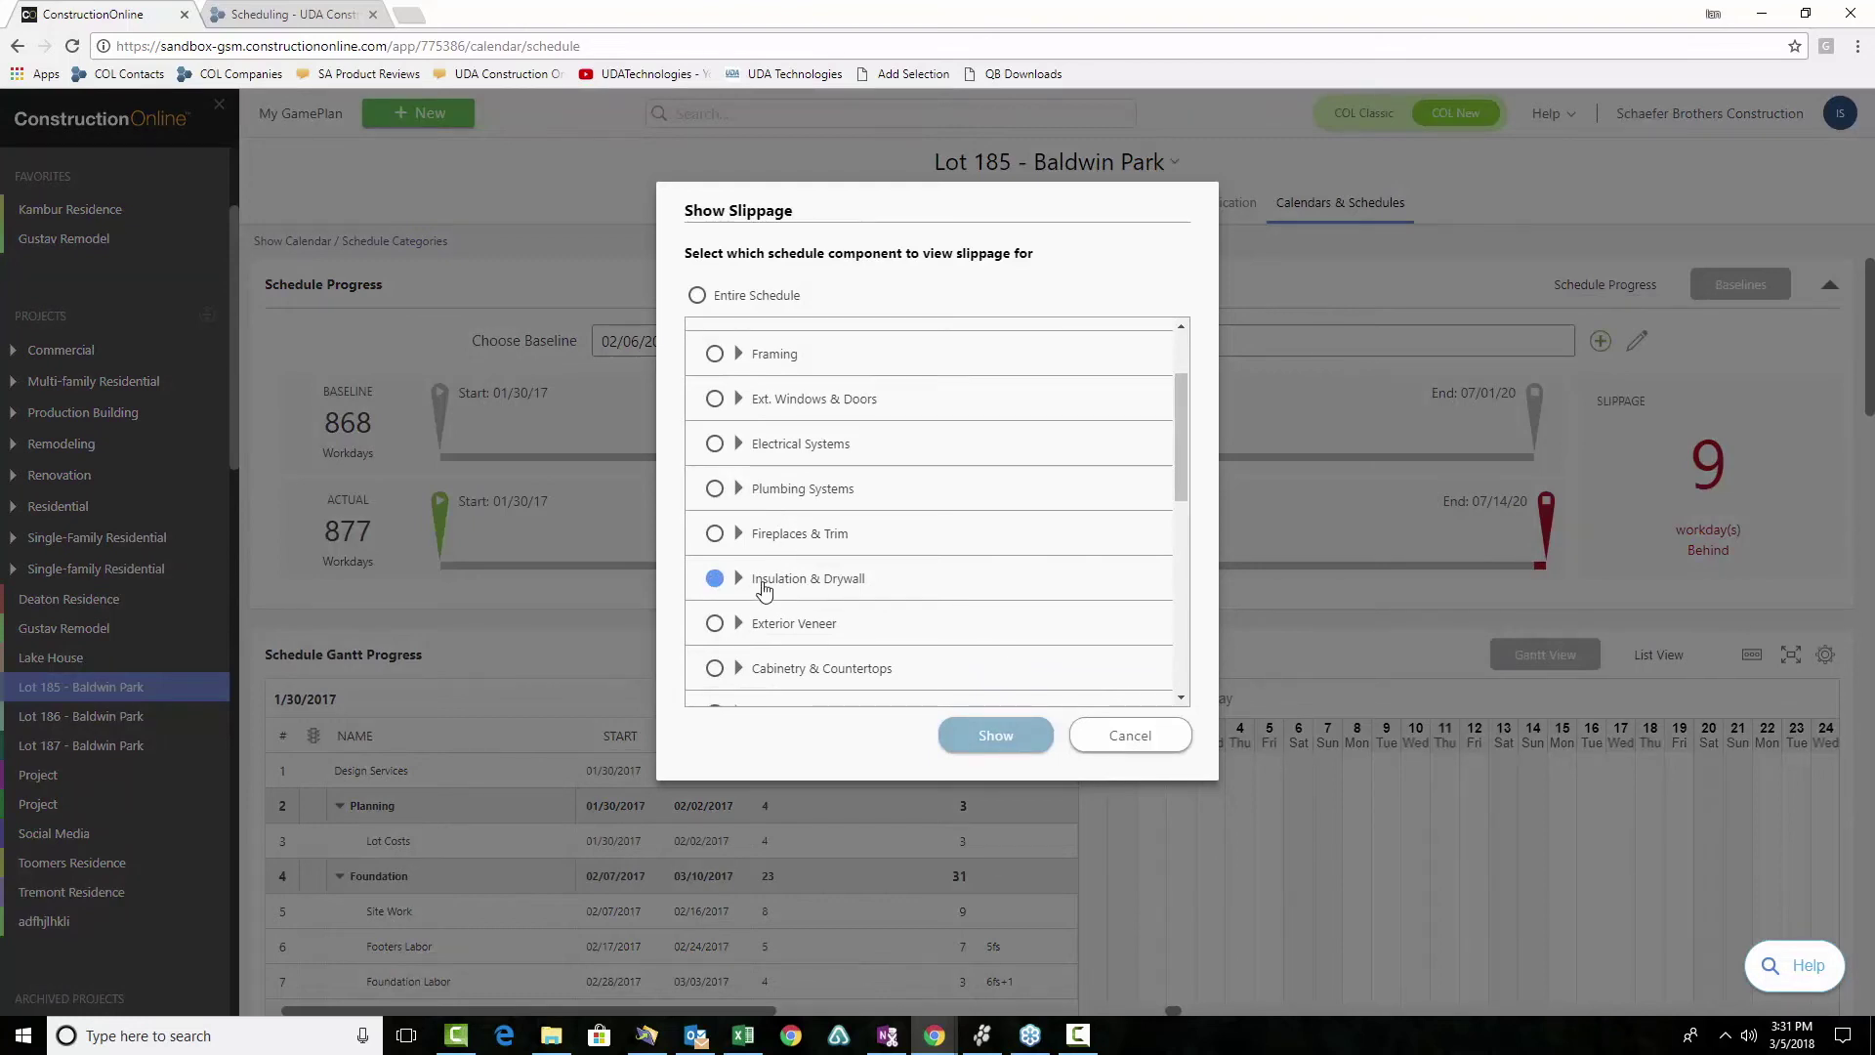
left_click(1012, 747)
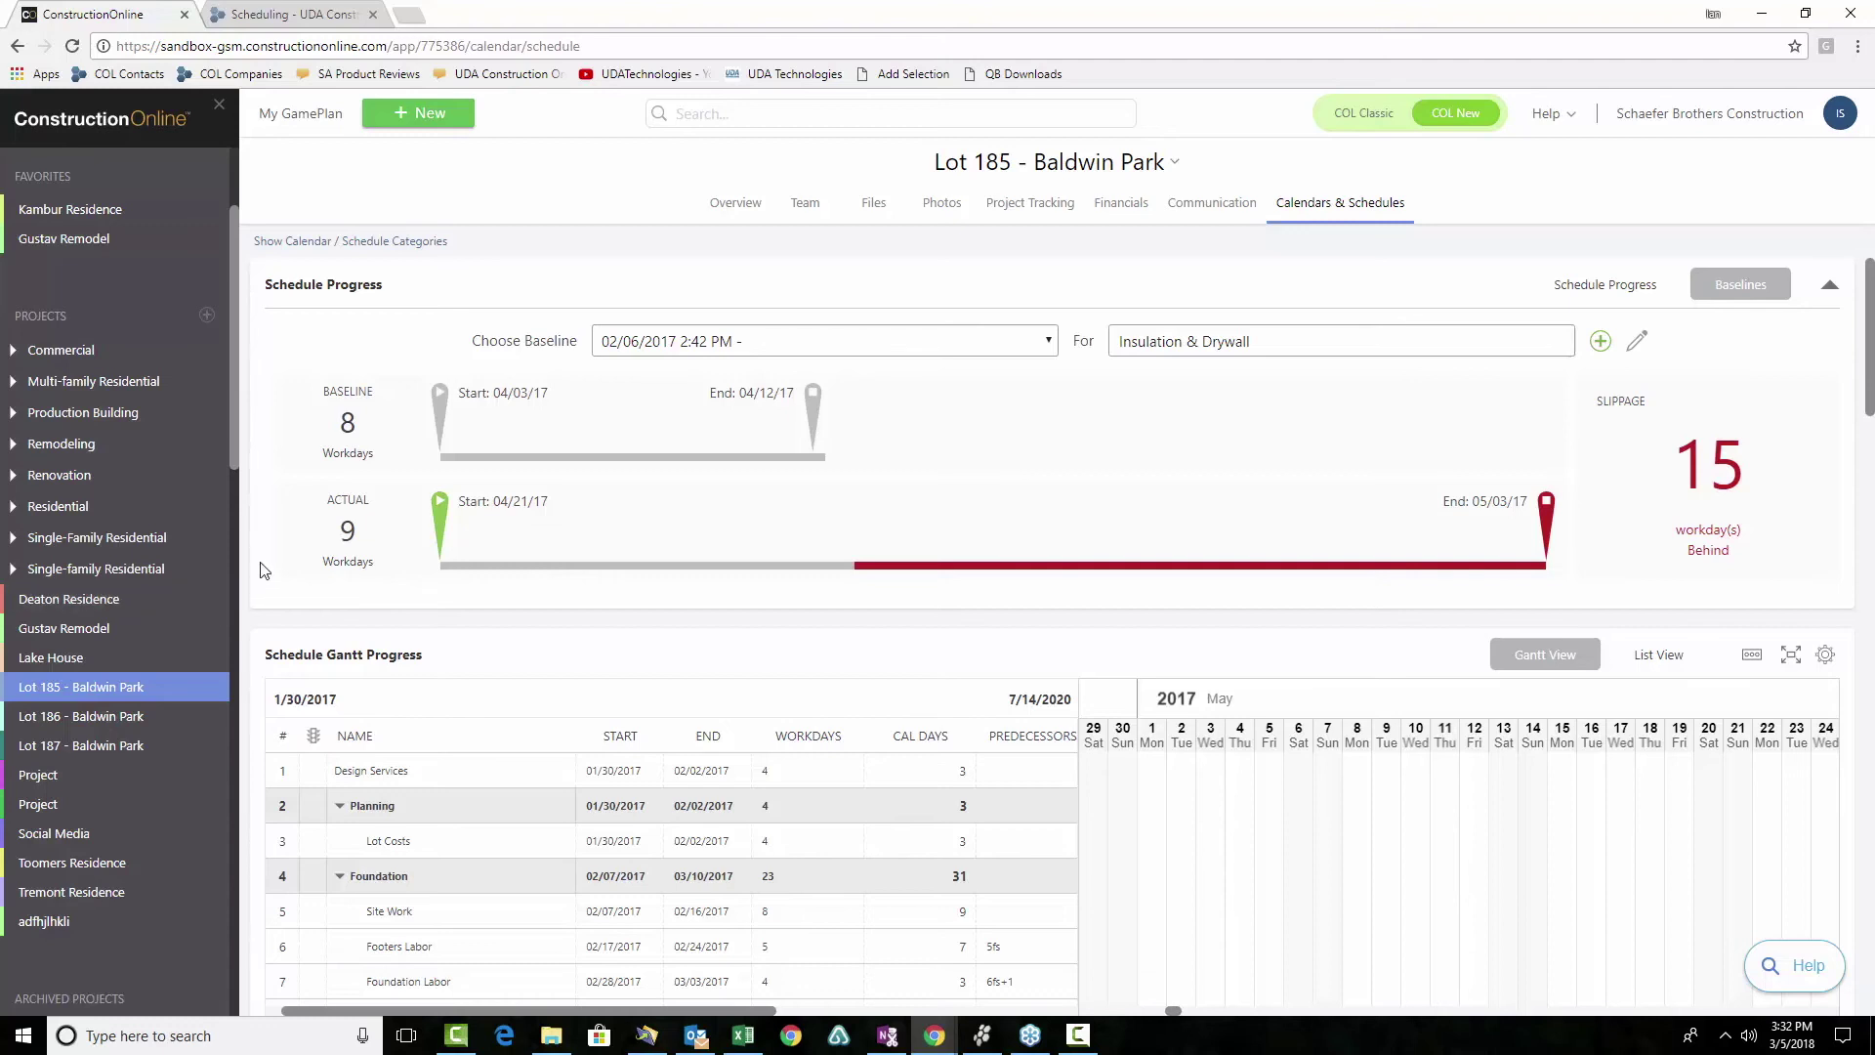
Show the calendar and schedule categories and open the calendar and schedule reports for Lot 185
left_click(290, 243)
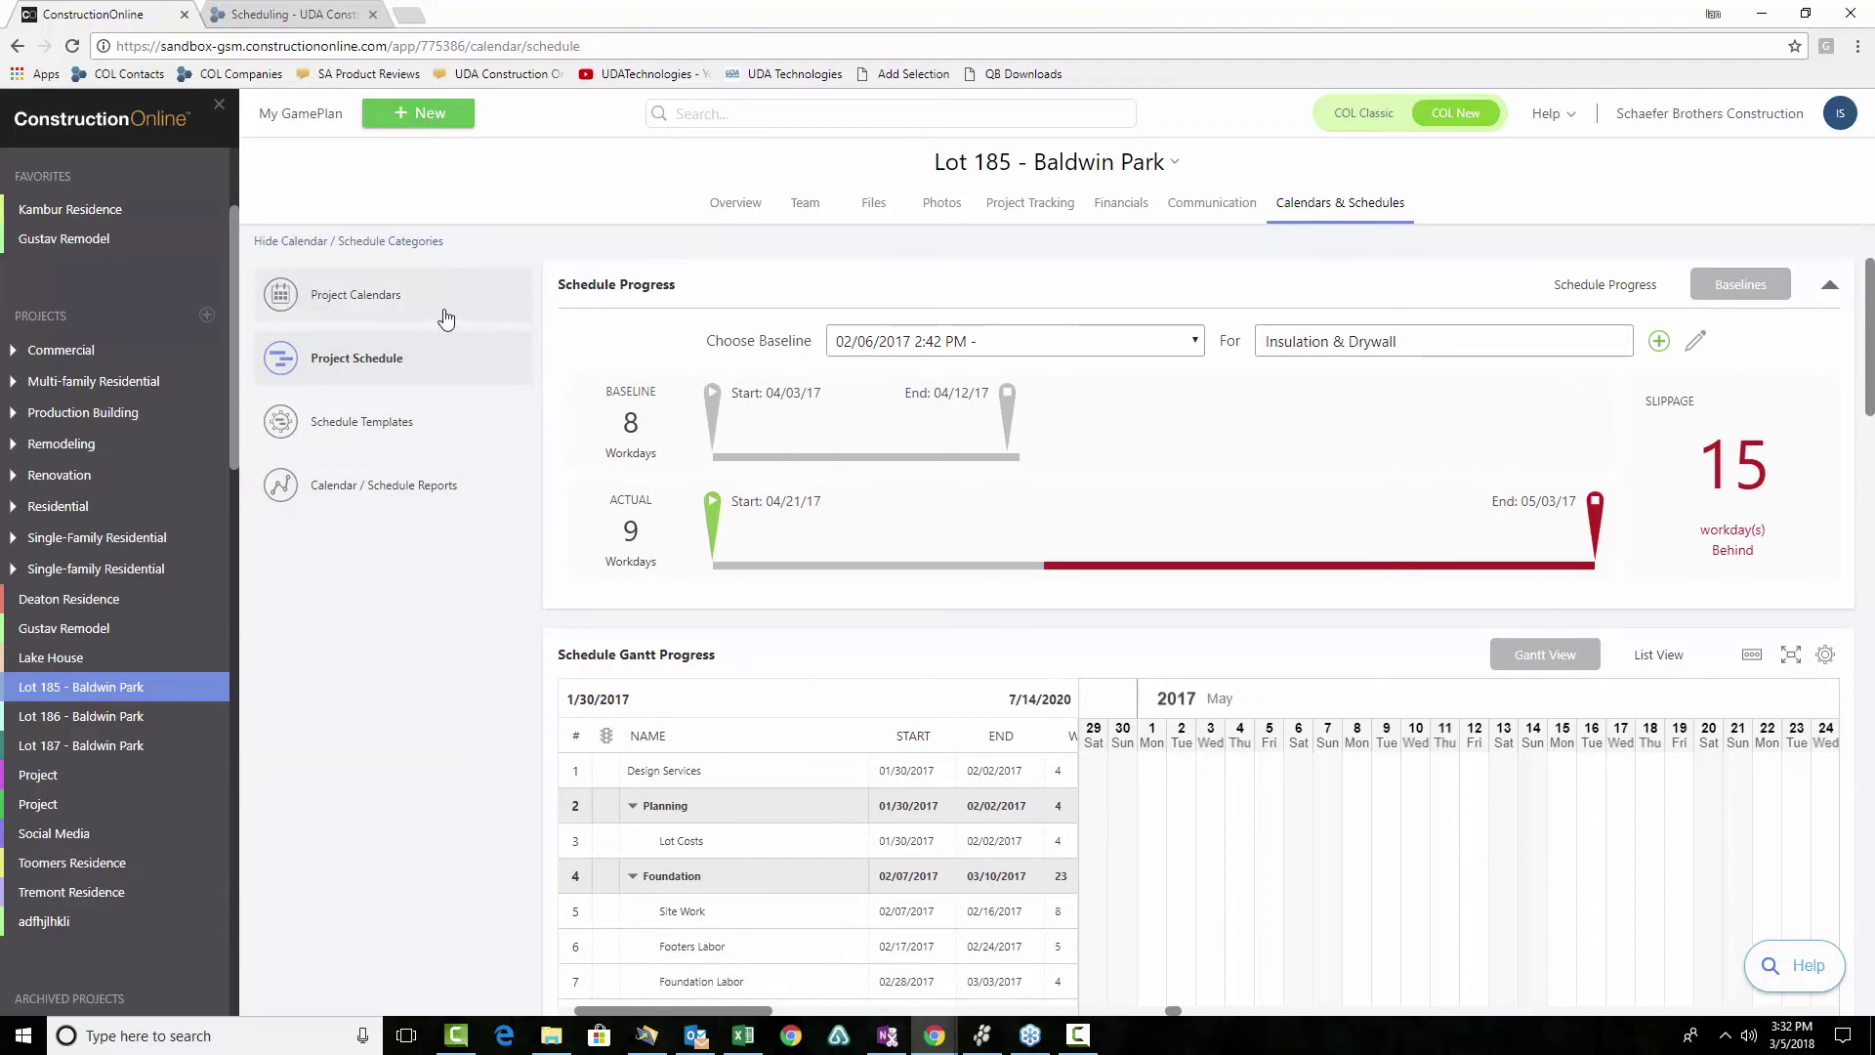
left_click(426, 497)
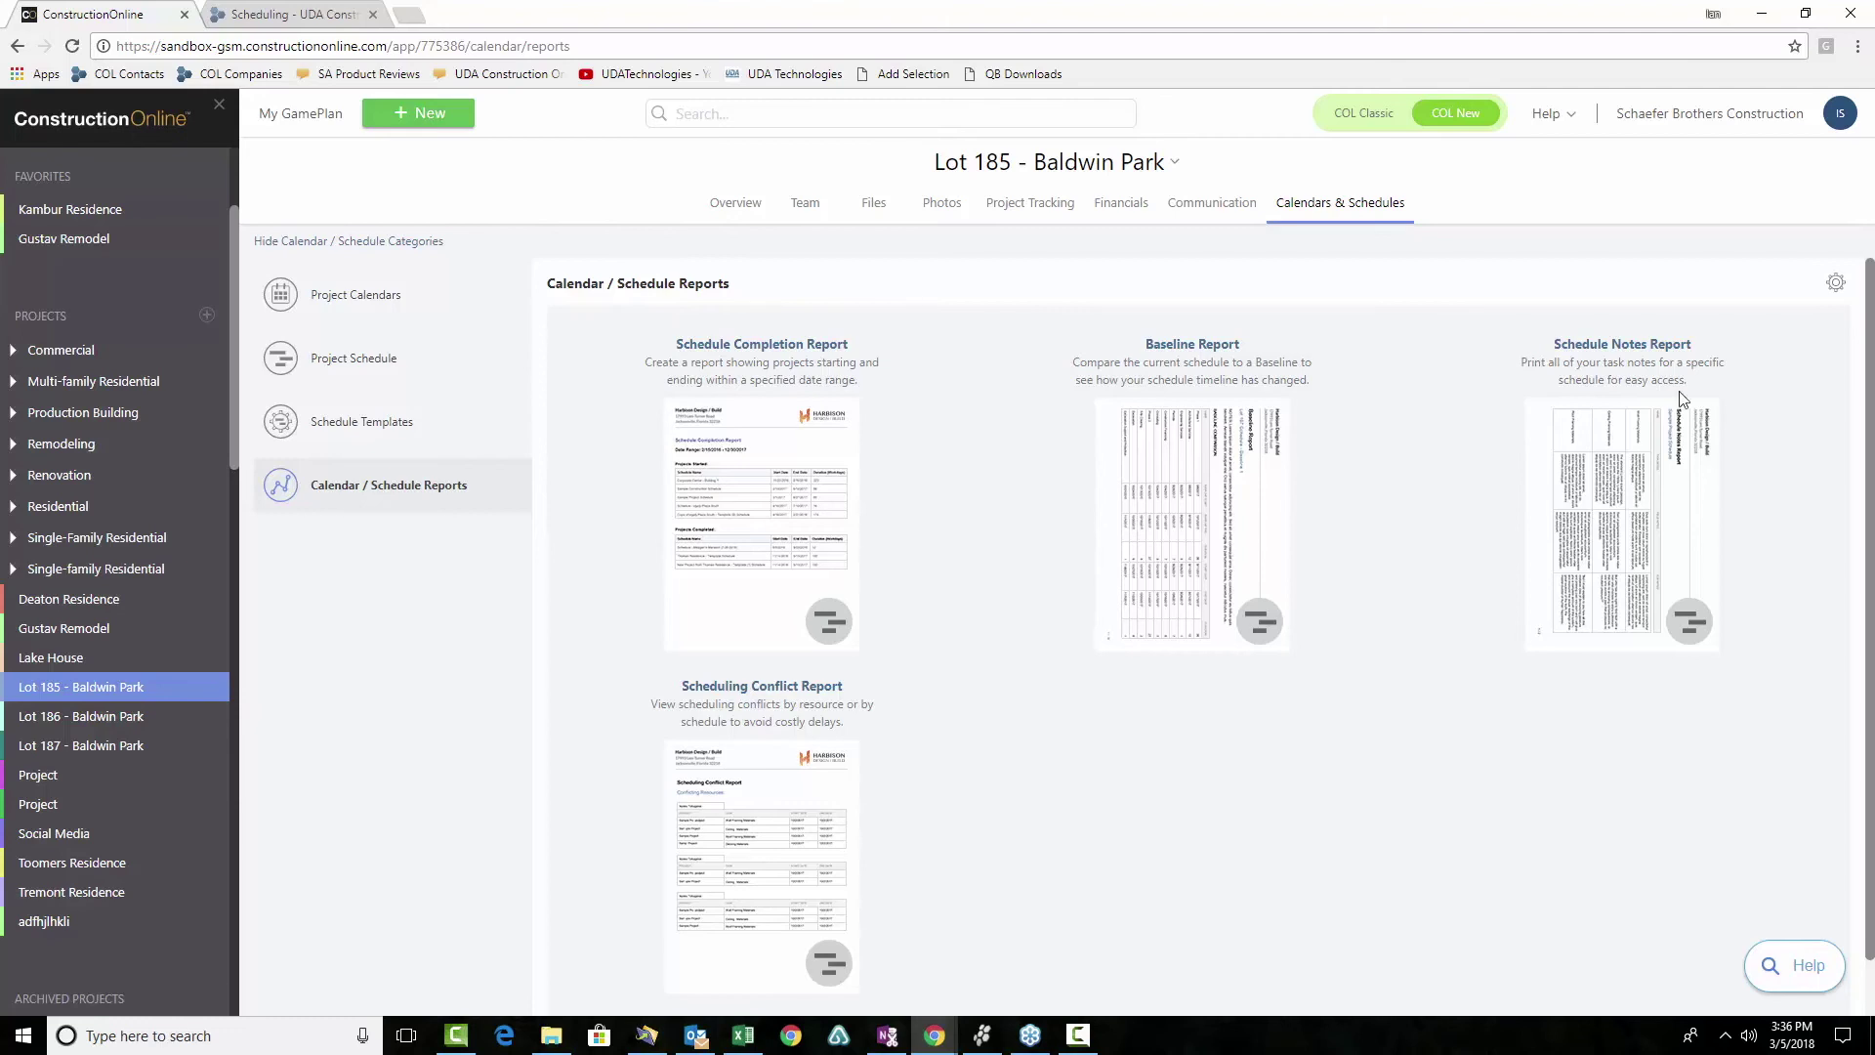
View the March 2018 project calendar for Lot 185 - Baldwin Park and for the Kambur Residence
left_click(396, 310)
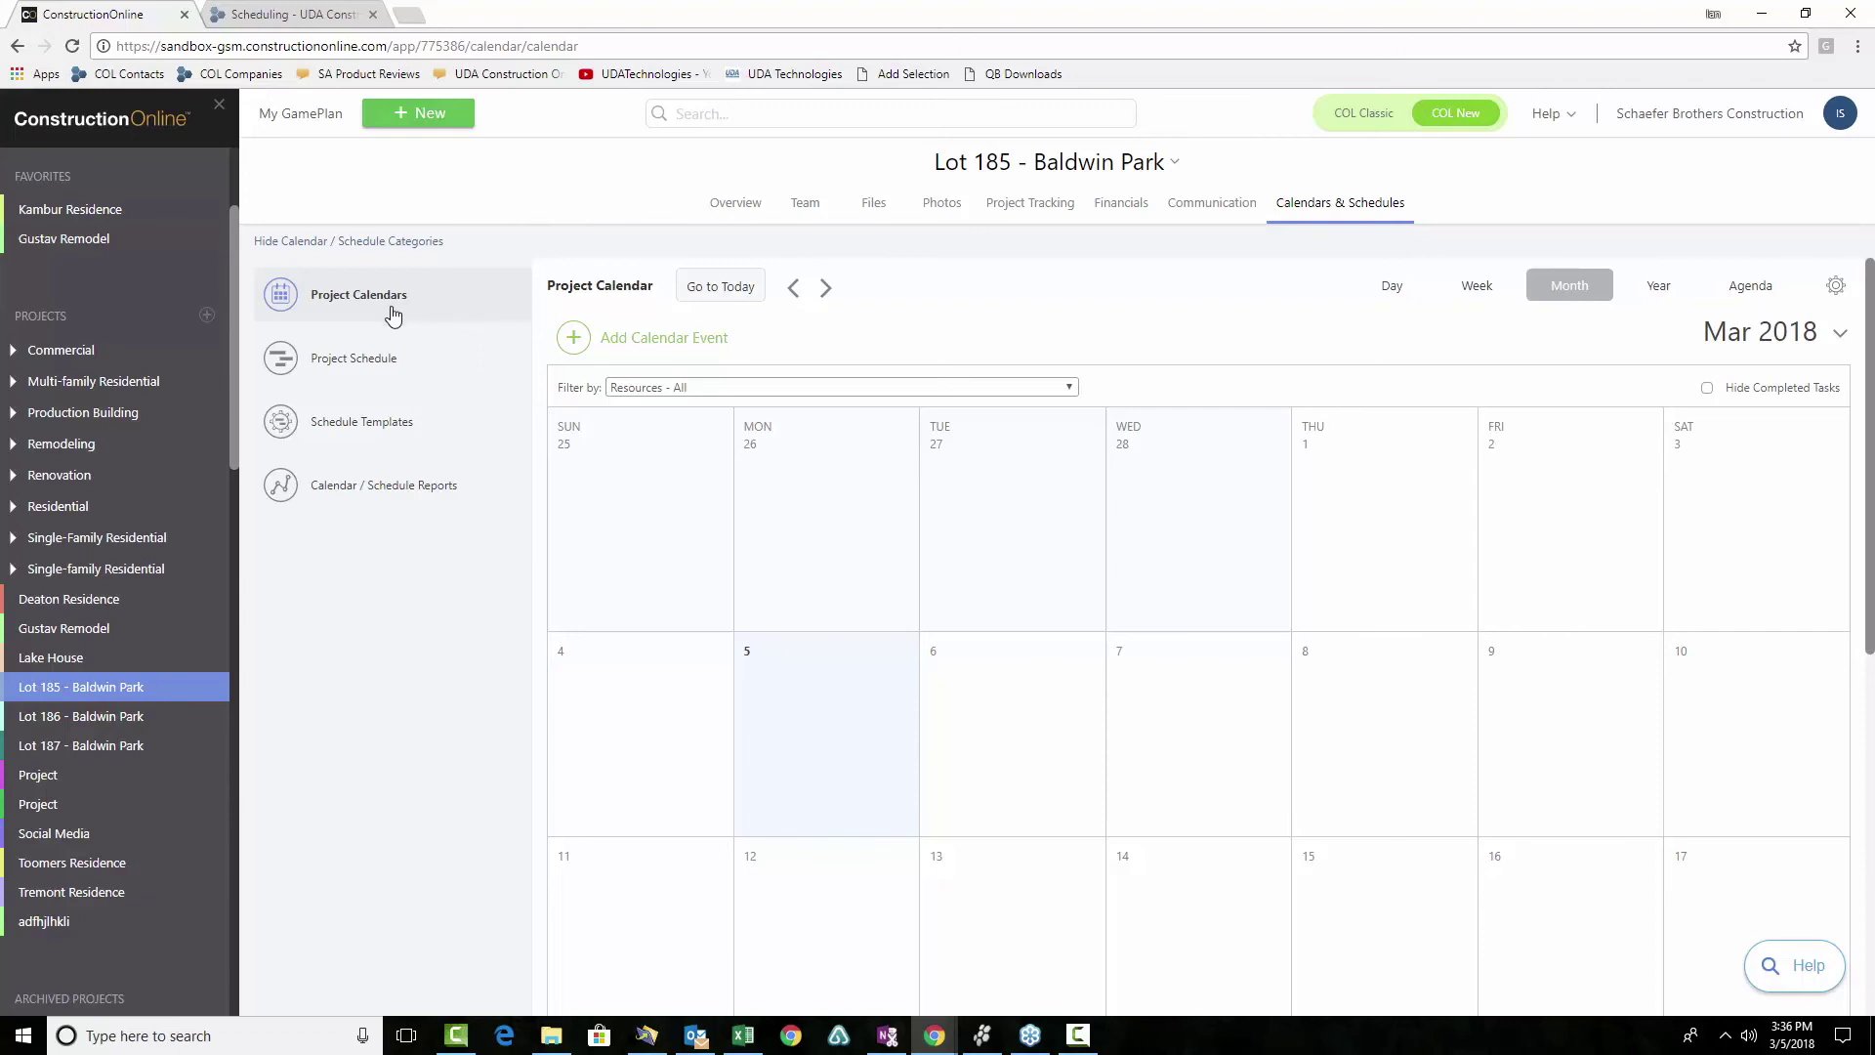
left_click(107, 209)
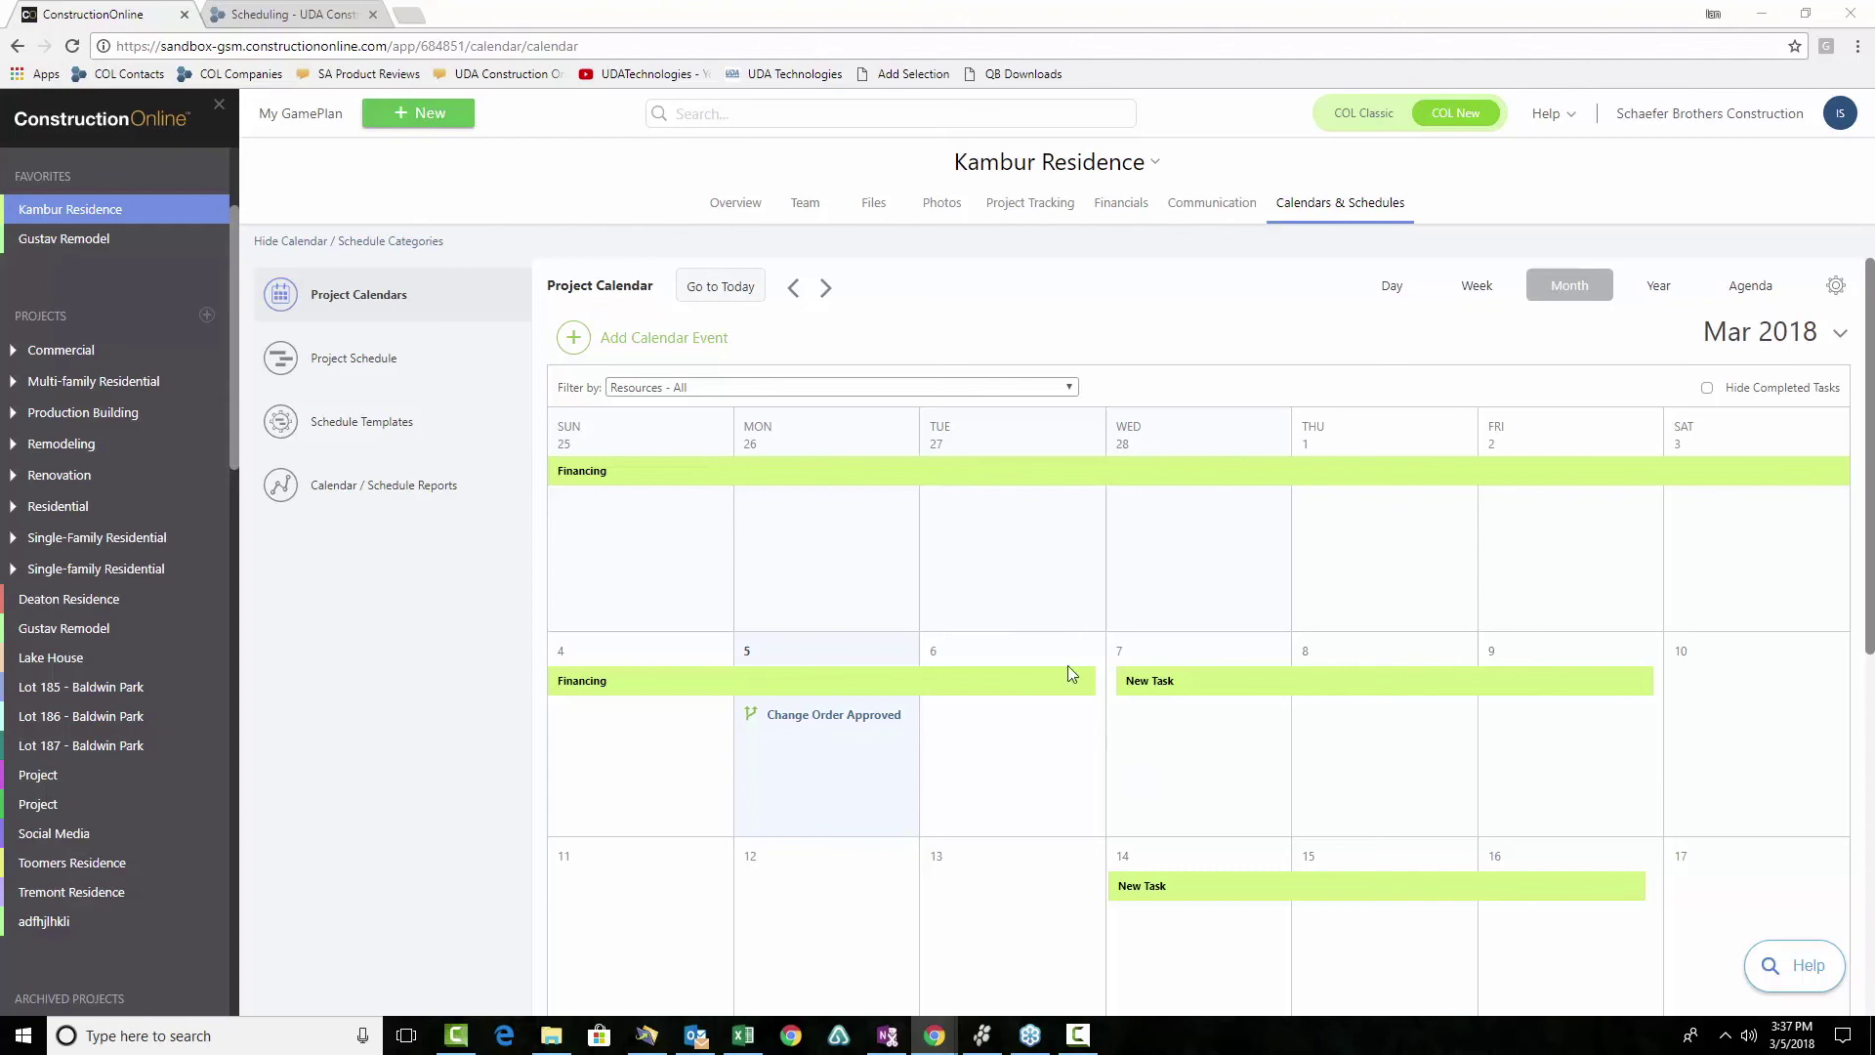
left_click(910, 538)
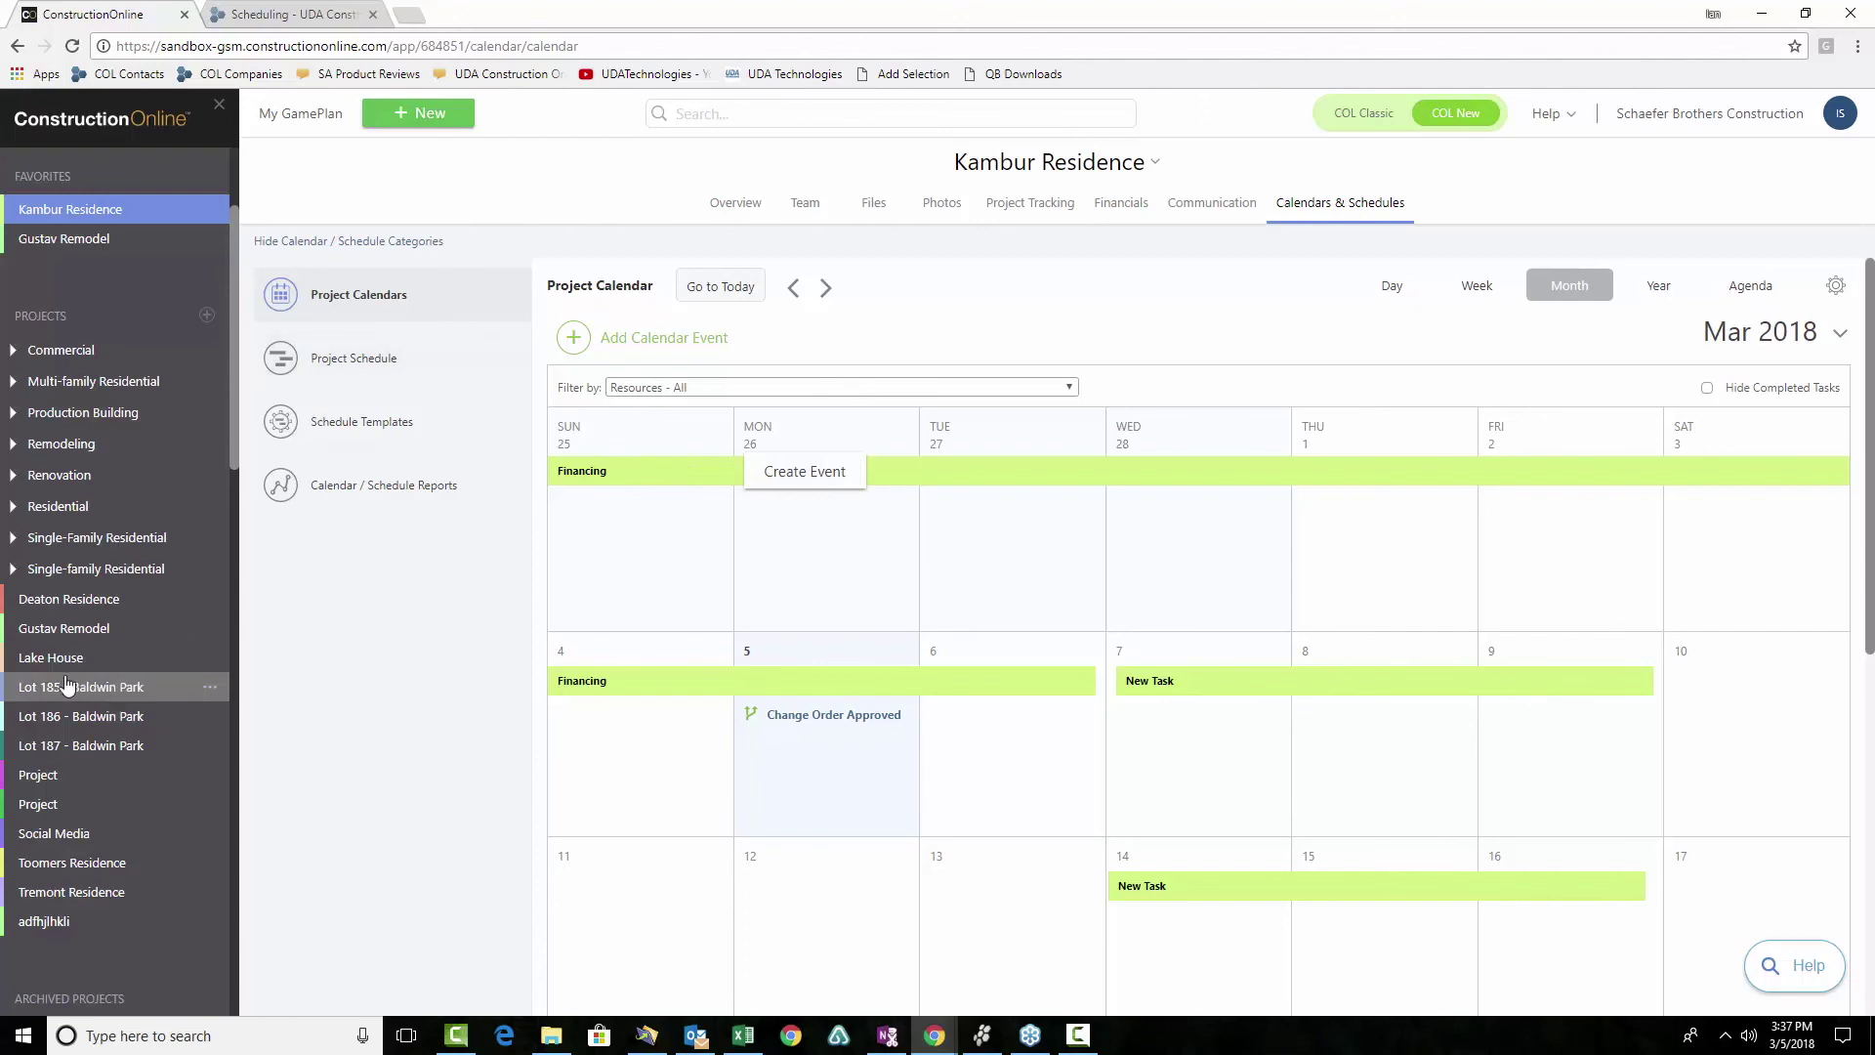
Expand the Renovation project group and add the Lot 185 - Baldwin Park project to the favorites
left_click(12, 478)
left_click_drag(61, 695, 67, 531)
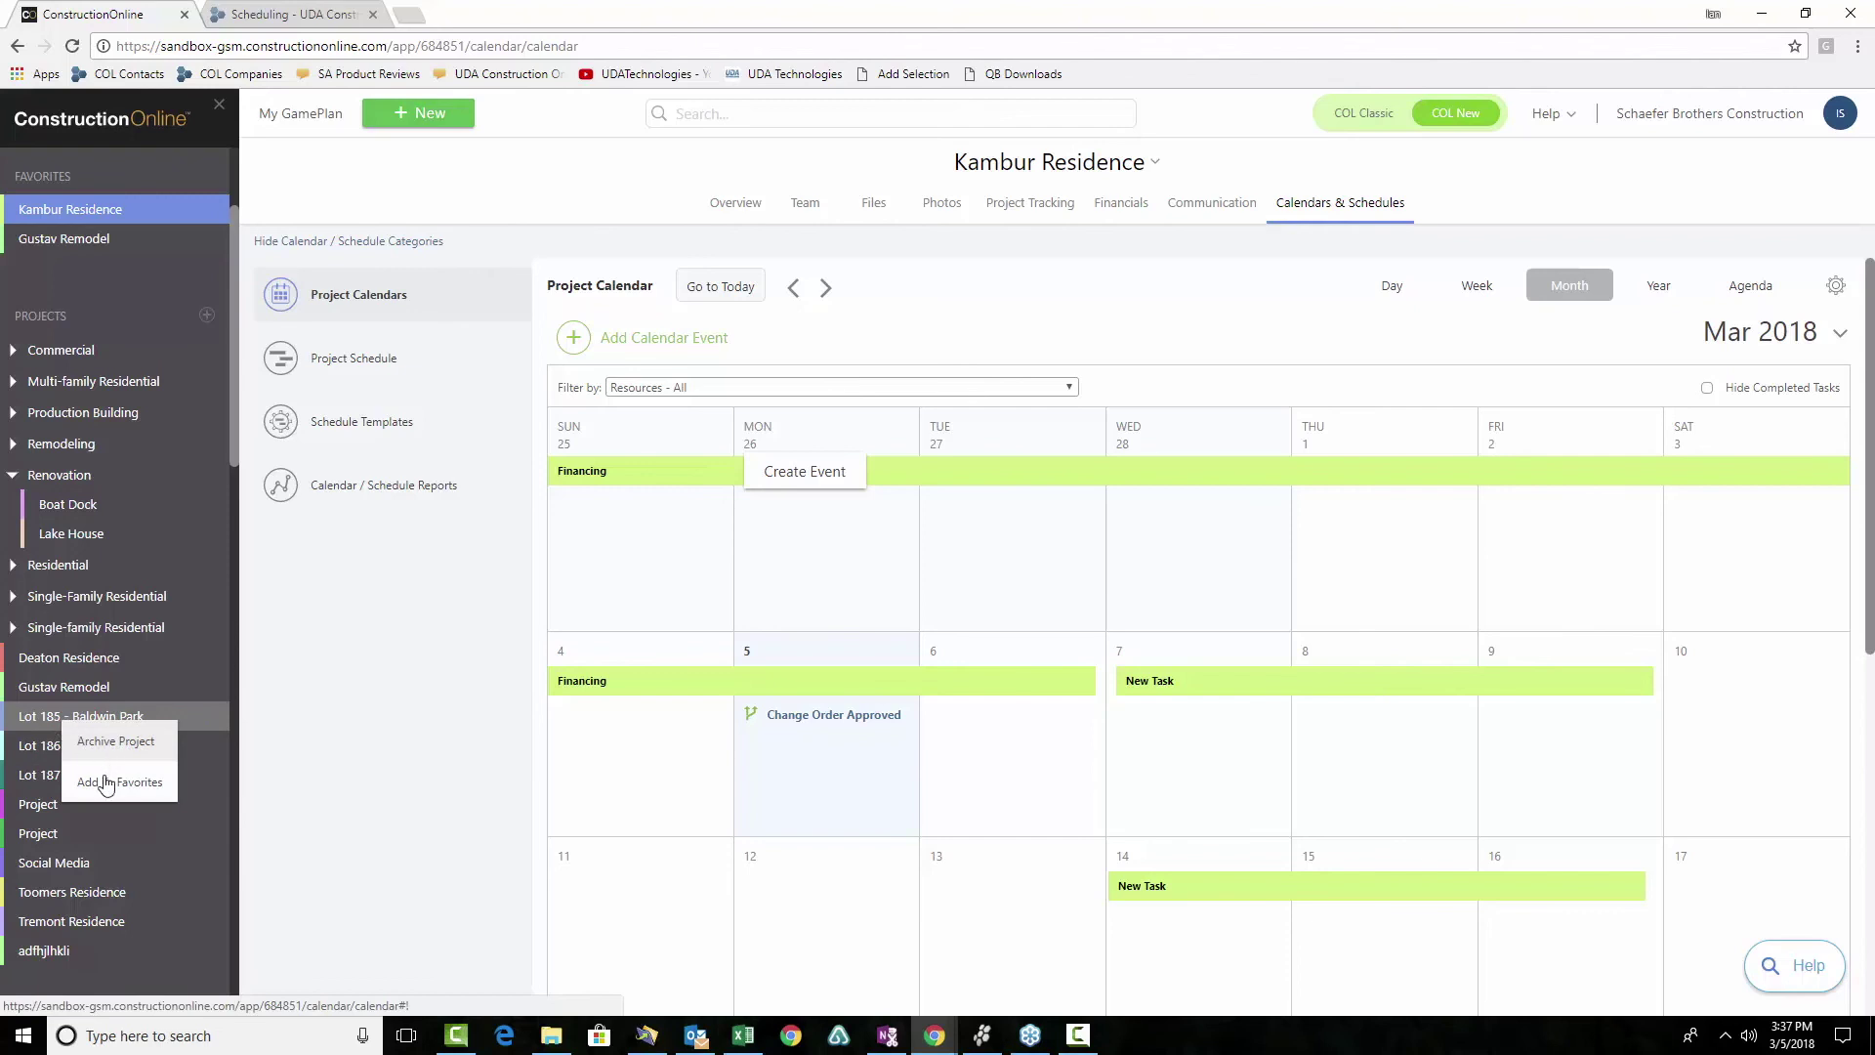
left_click(101, 778)
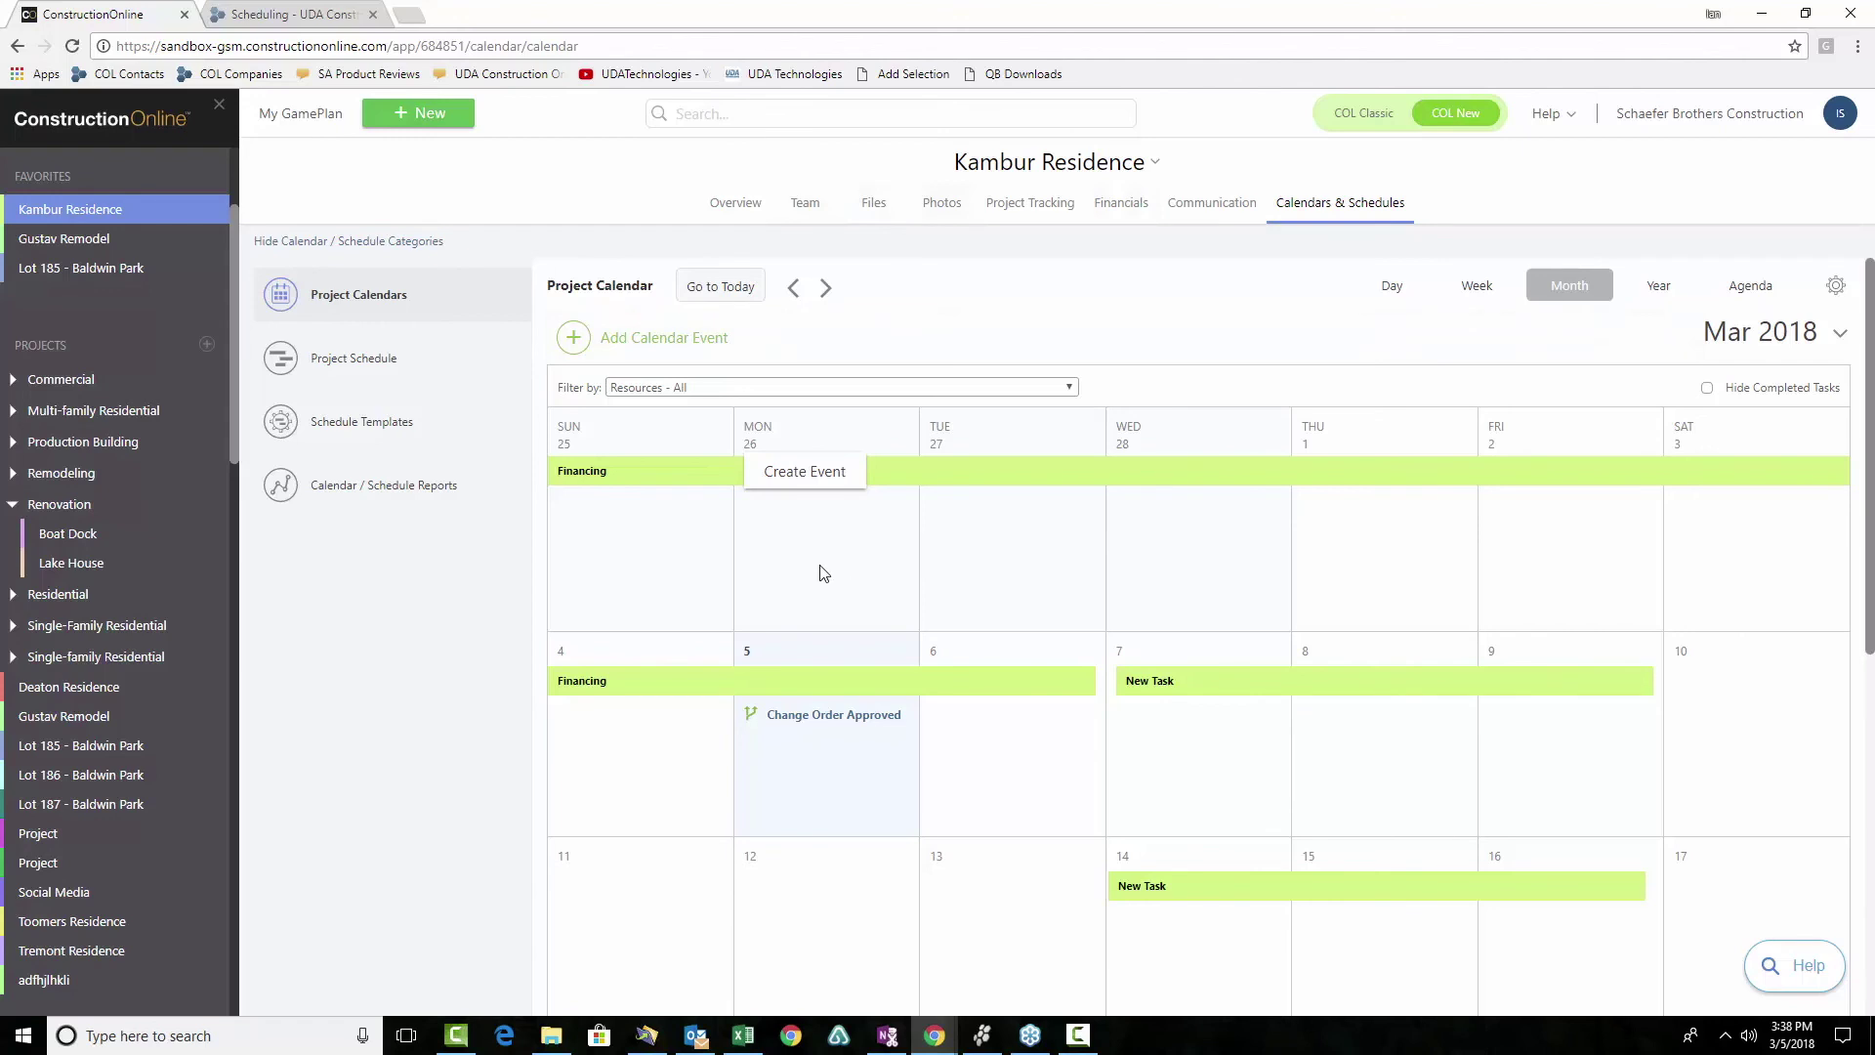
Switch to Lot 185 - Baldwin Park from the favorites and back to the Kambur Residence project calendar
left_click(81, 268)
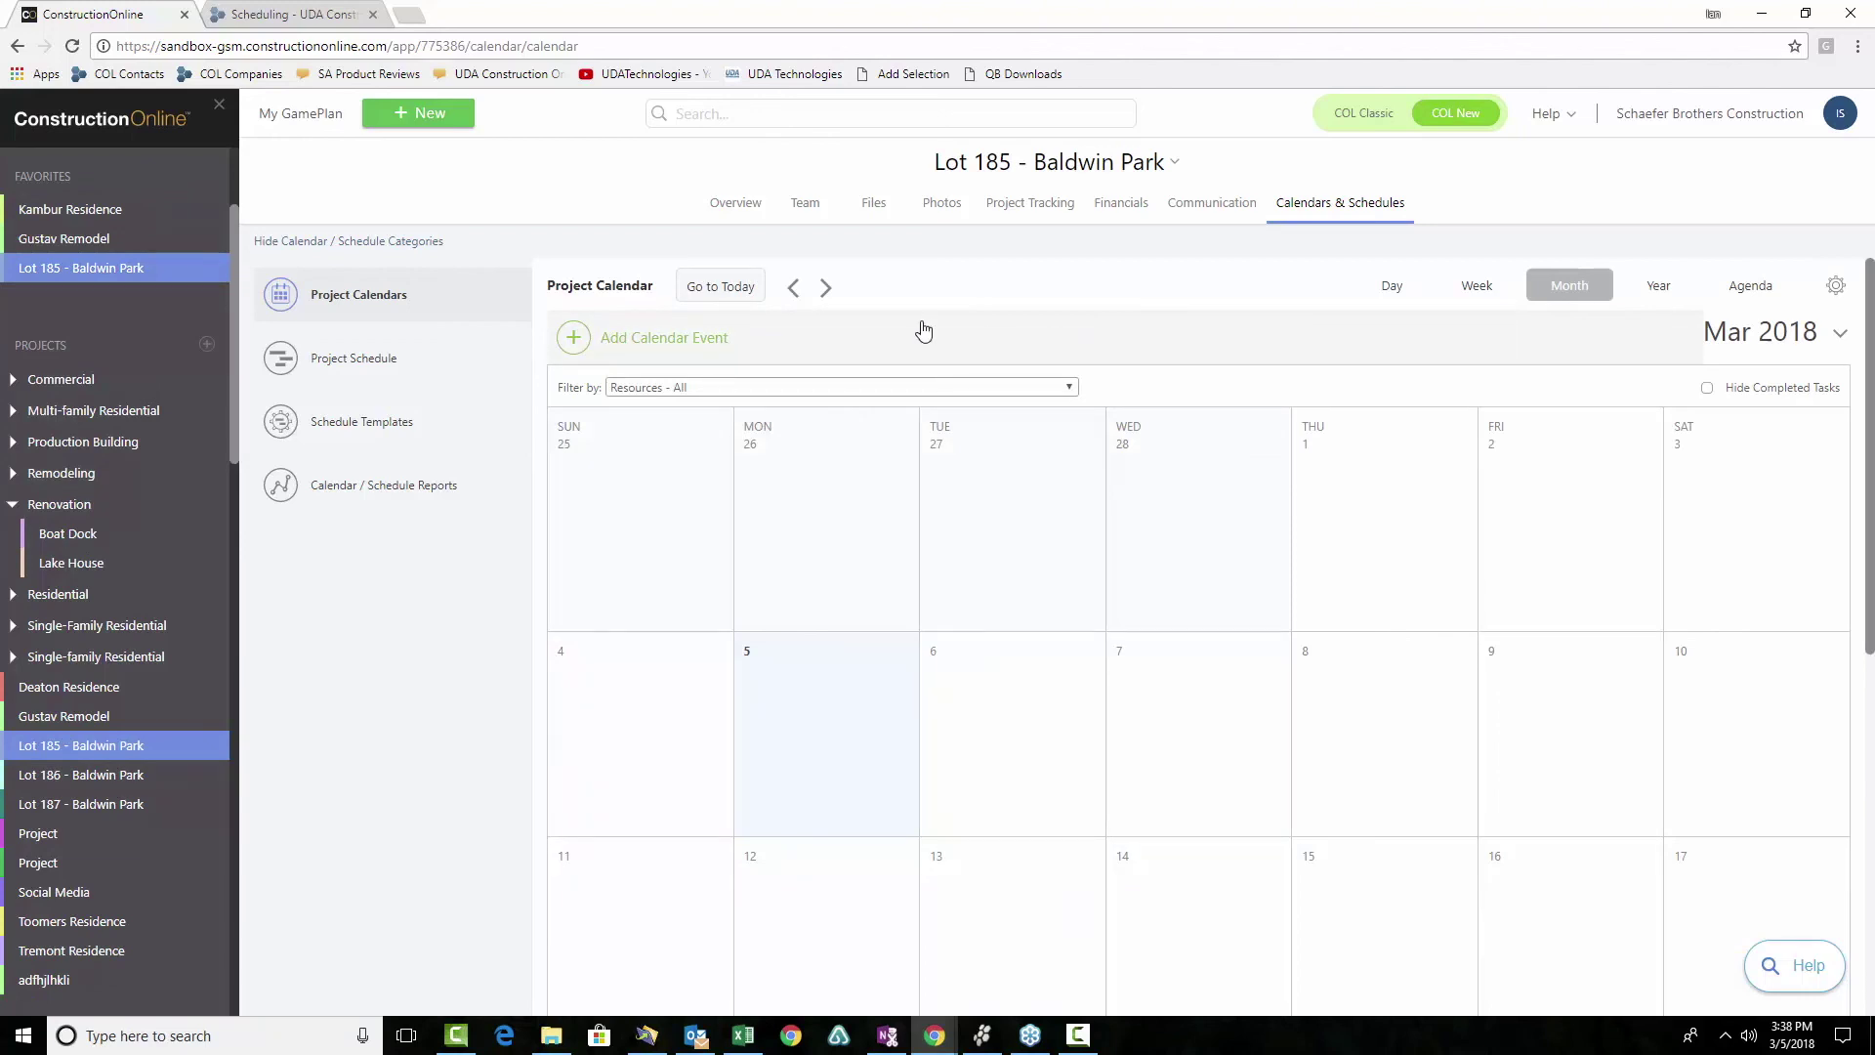
left_click(117, 210)
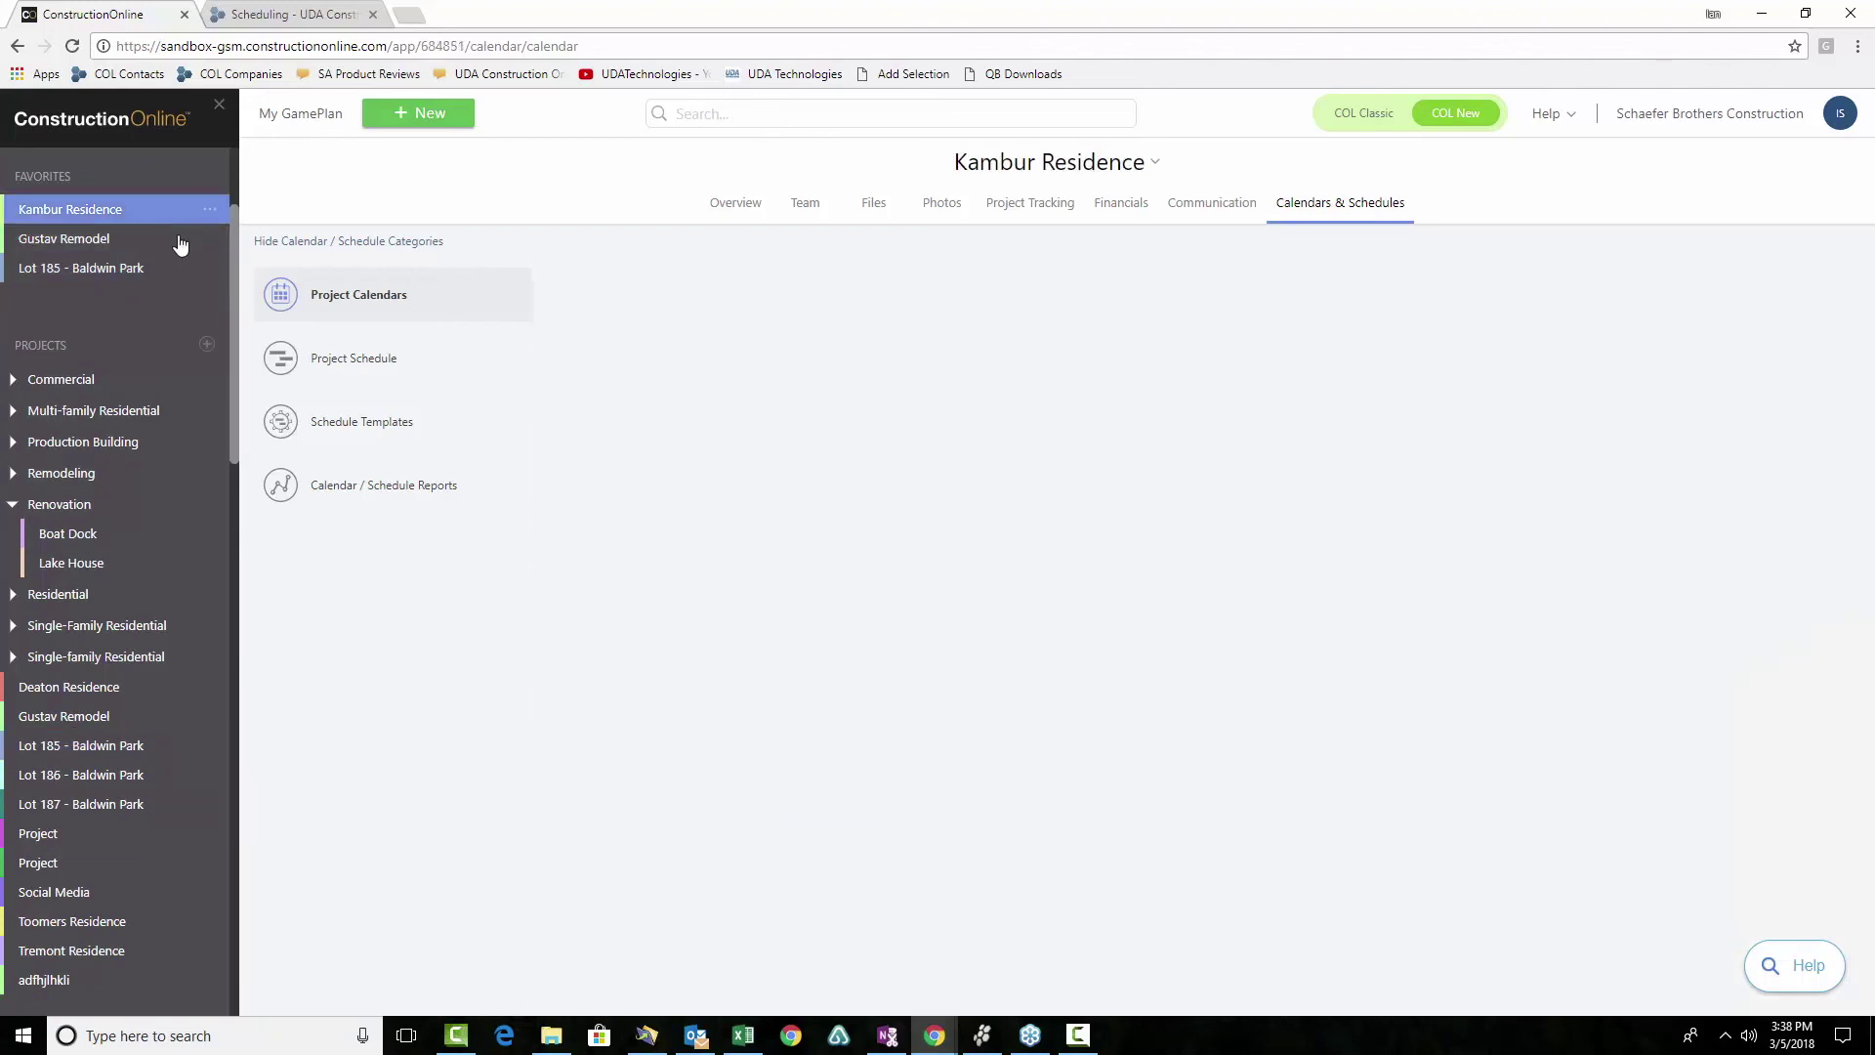